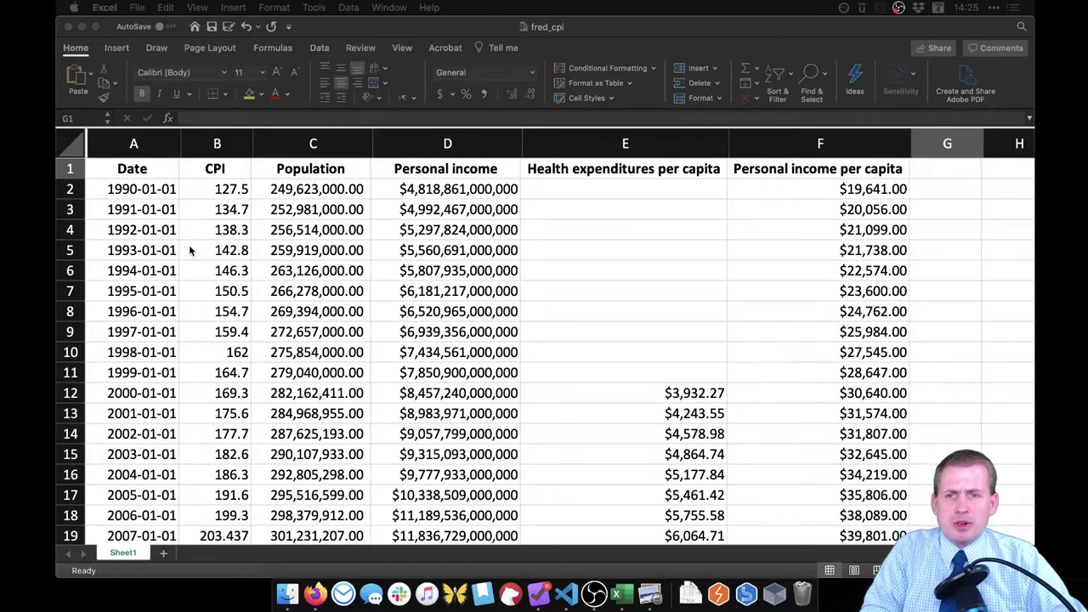
Examine the Date and CPI columns from the first year, 1990, to the last year, 2018
click(163, 199)
click(174, 192)
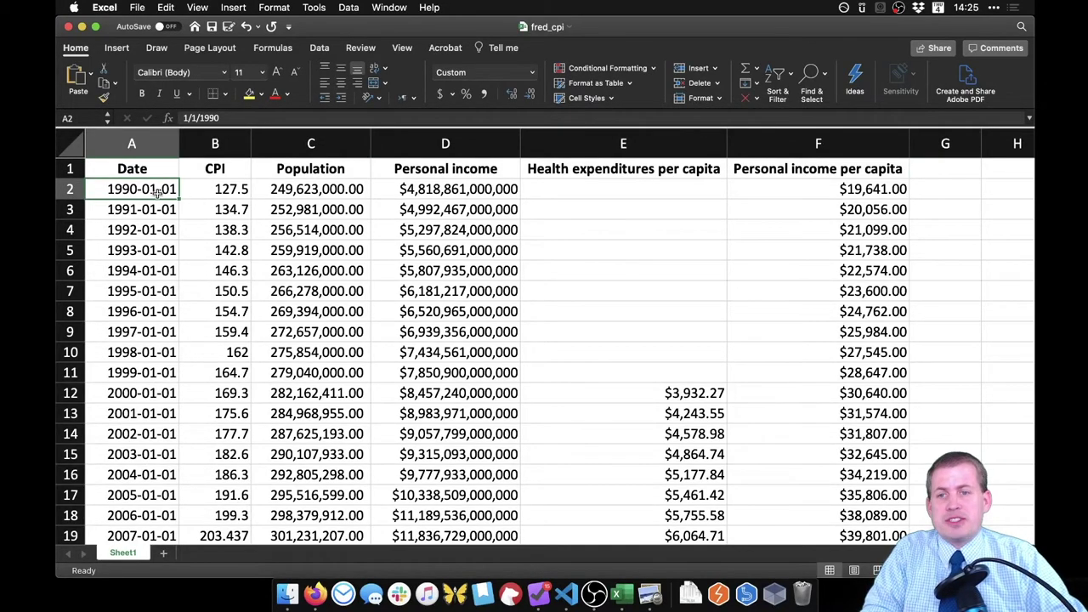
key(super+Down)
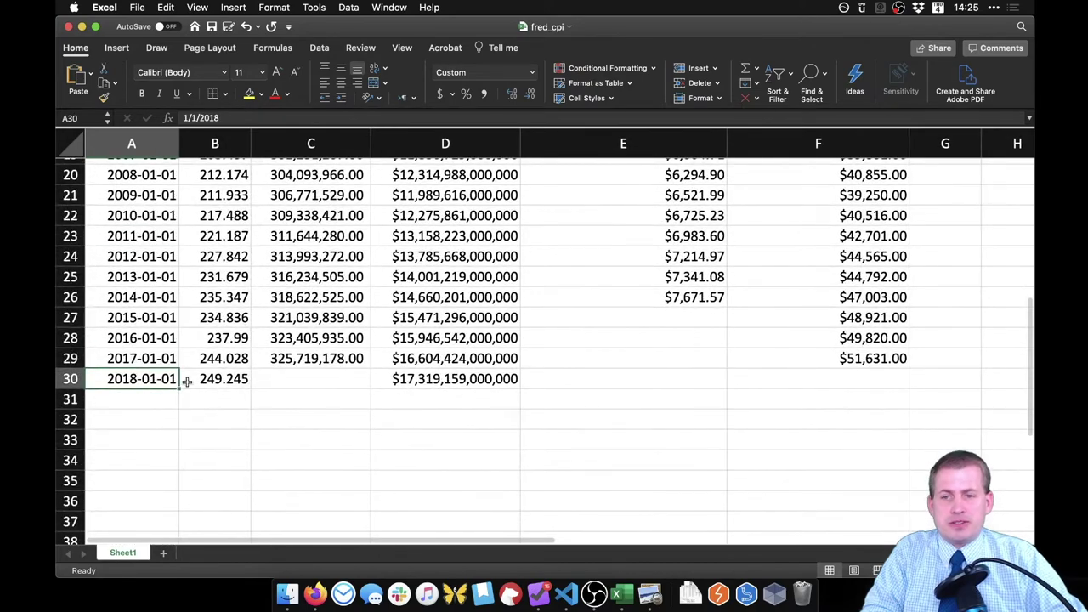
scroll(293, 365, up, 10)
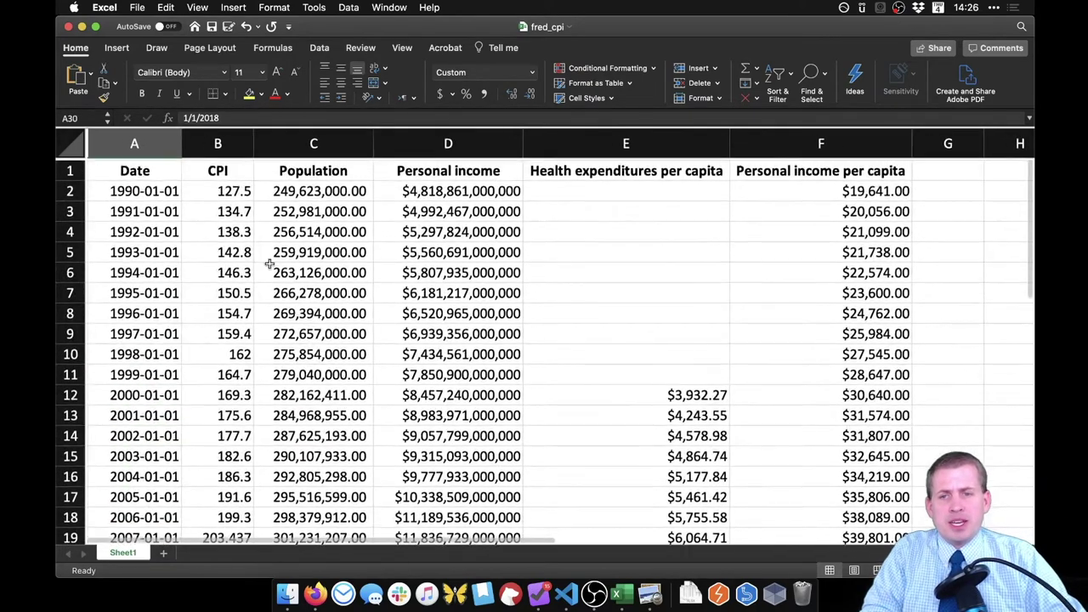
click(218, 191)
key(super+shift+Down)
click(294, 189)
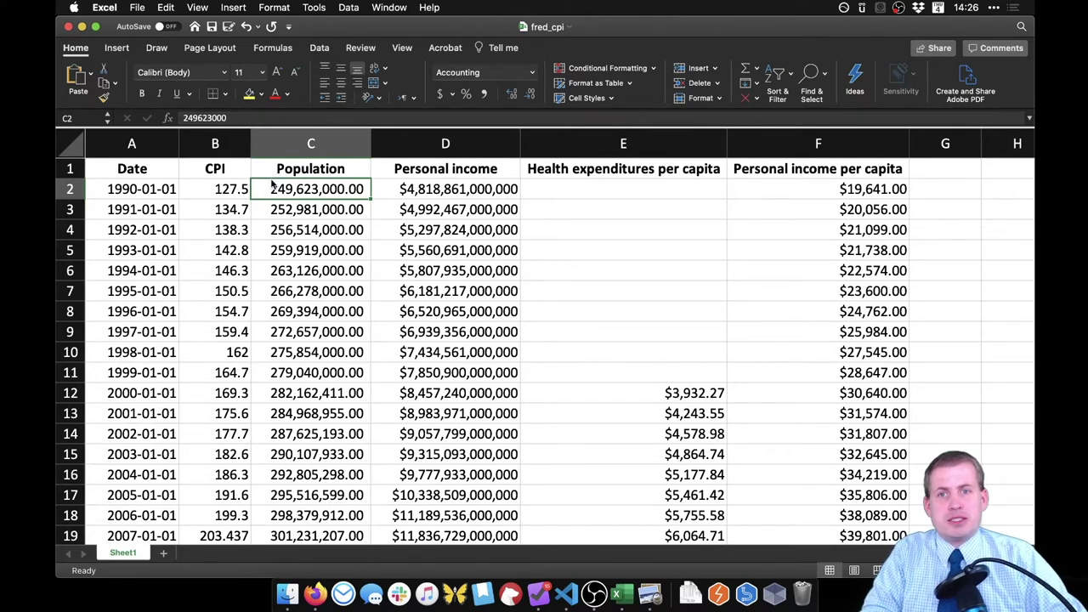
click(219, 189)
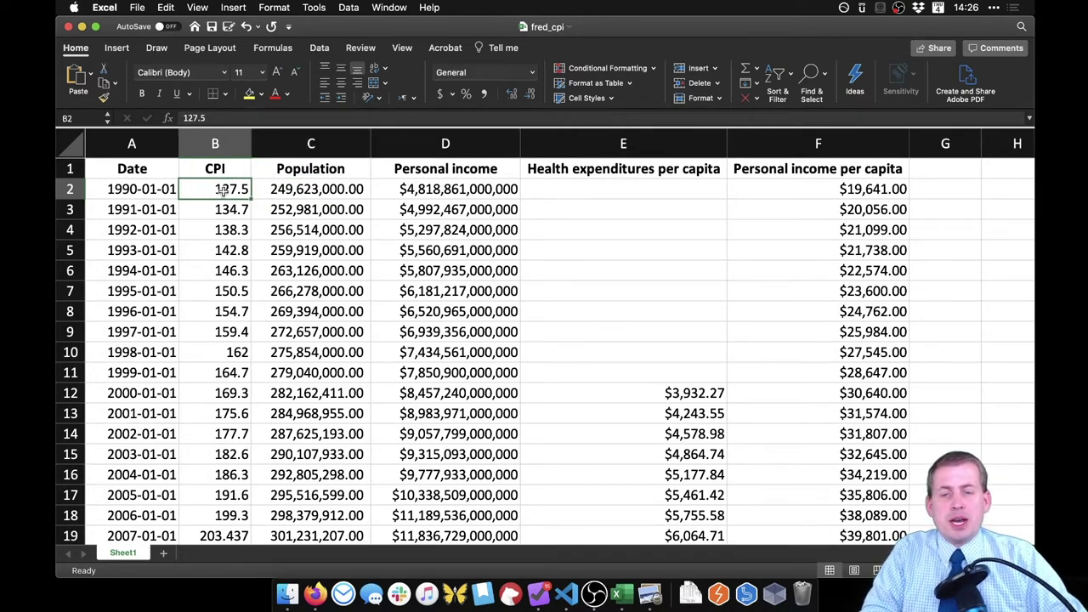
click(227, 147)
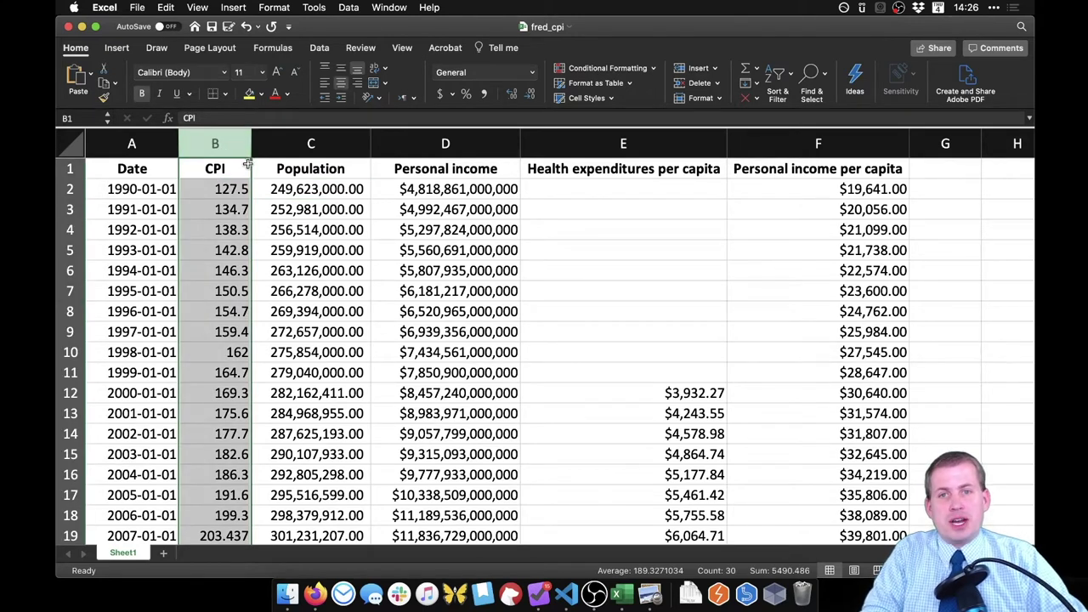
click(222, 192)
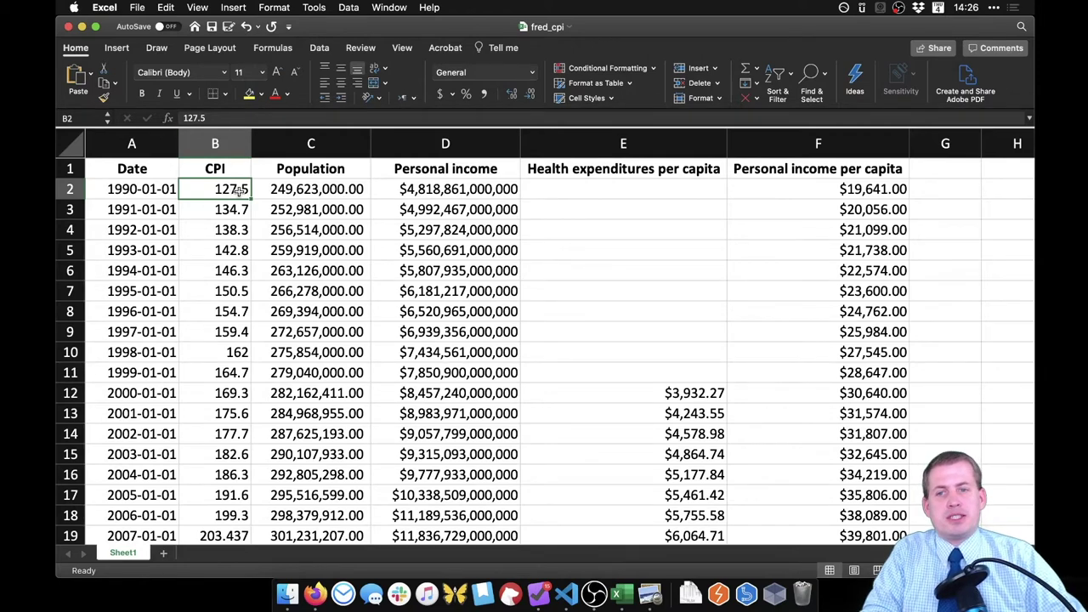
scroll(239, 190, down, 10)
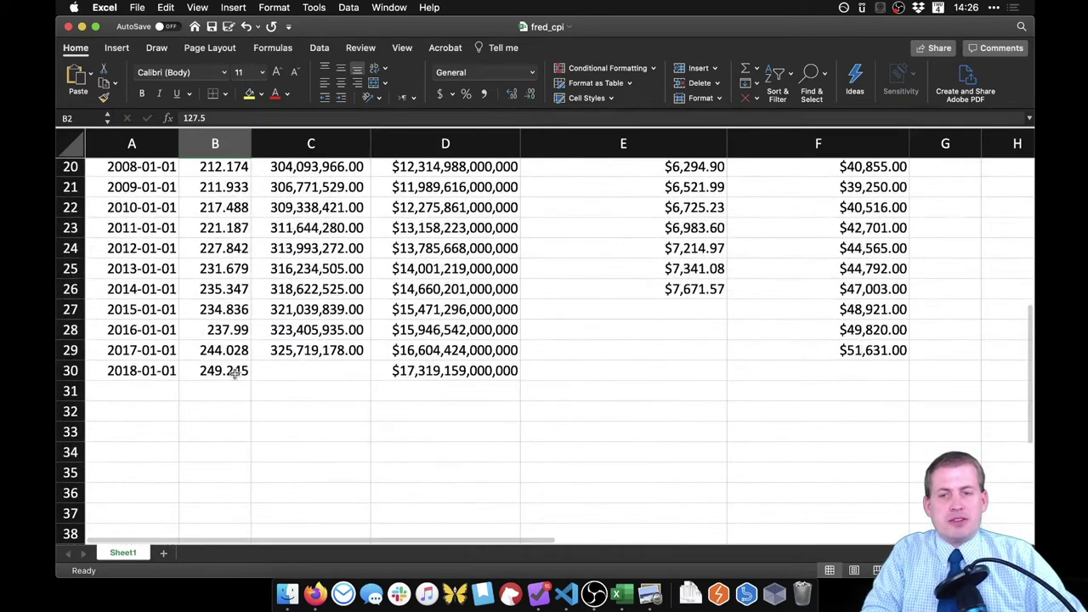
click(235, 374)
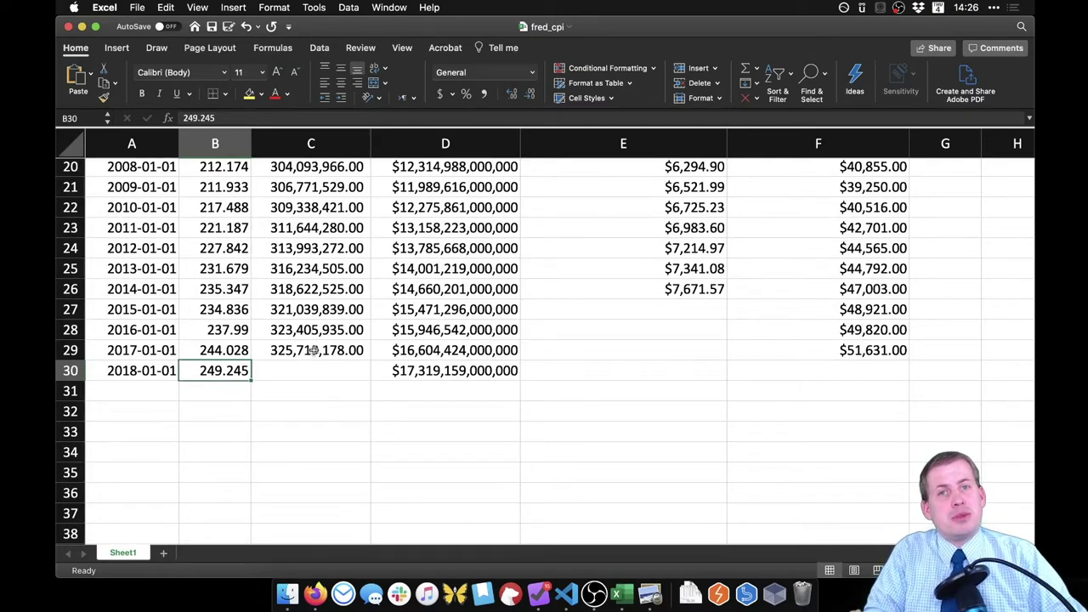
scroll(278, 327, up, 10)
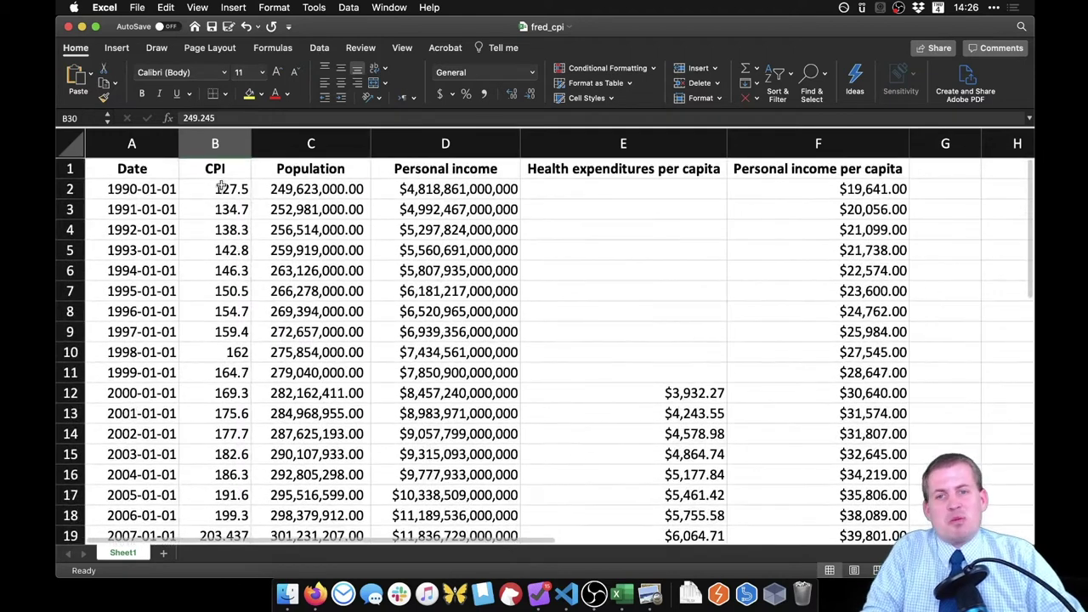
mouse_move(223, 188)
mouse_down()
mouse_move(229, 377)
mouse_move(216, 167)
mouse_move(241, 192)
mouse_up()
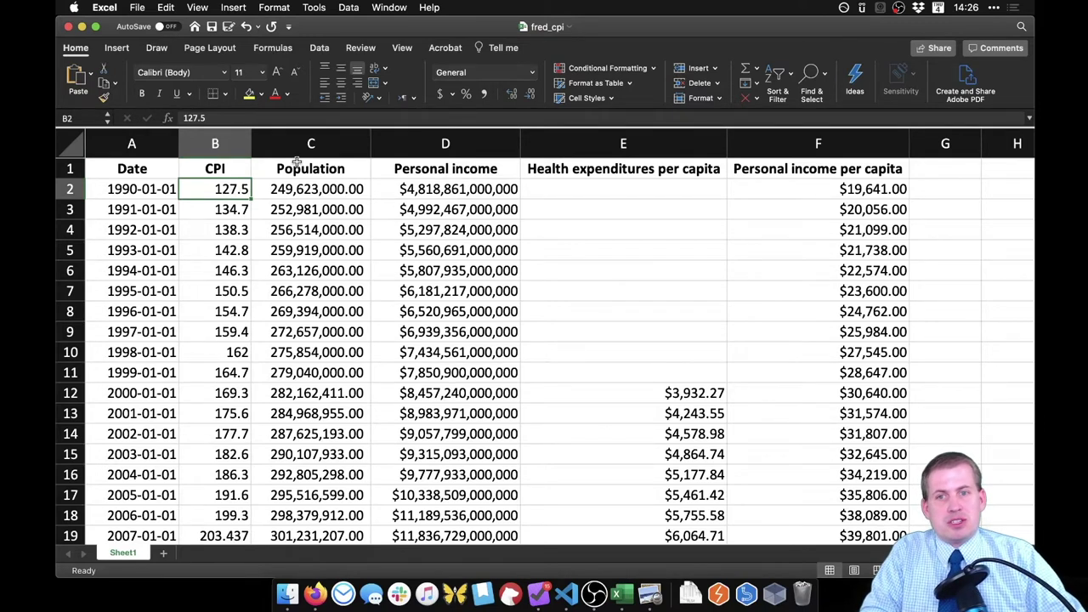
Review the Population, Personal income, Health expenditures per capita and Personal income per capita columns, relating the 1990 income figures to population
click(357, 192)
click(337, 150)
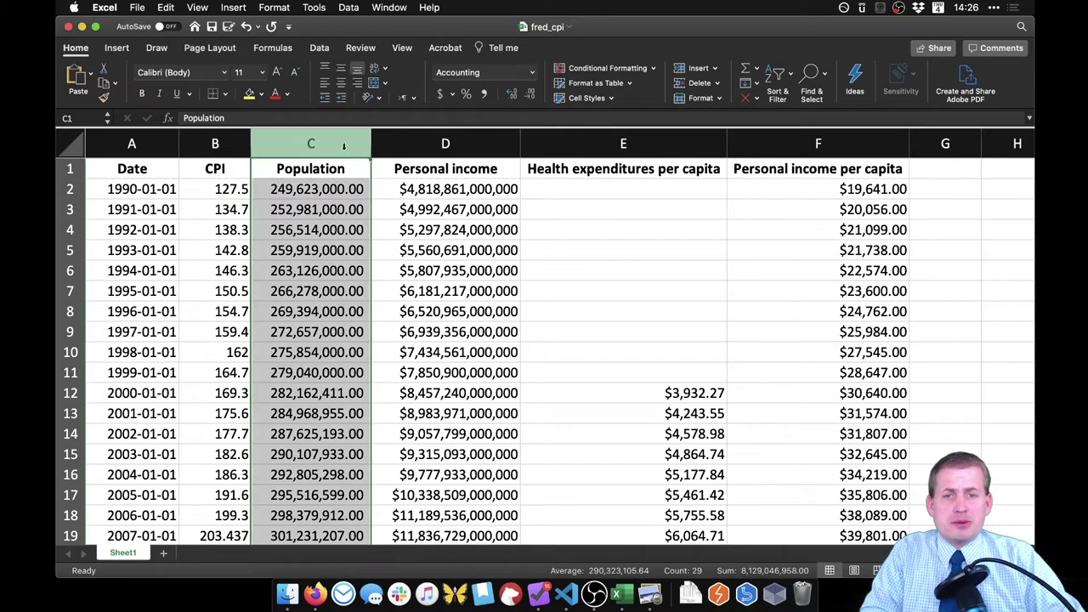
click(443, 146)
click(451, 195)
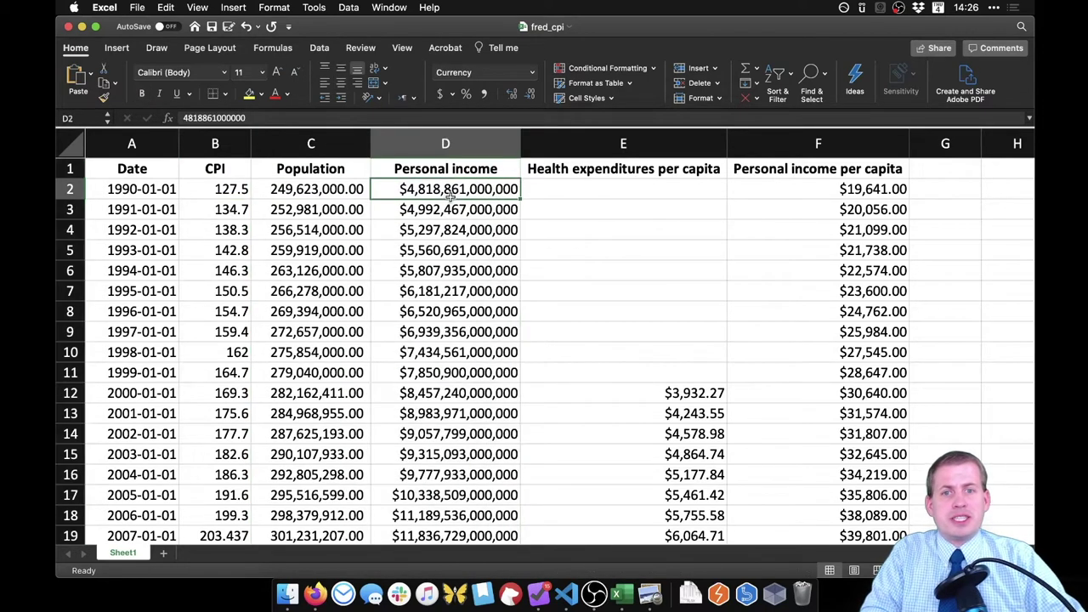
click(622, 146)
click(823, 142)
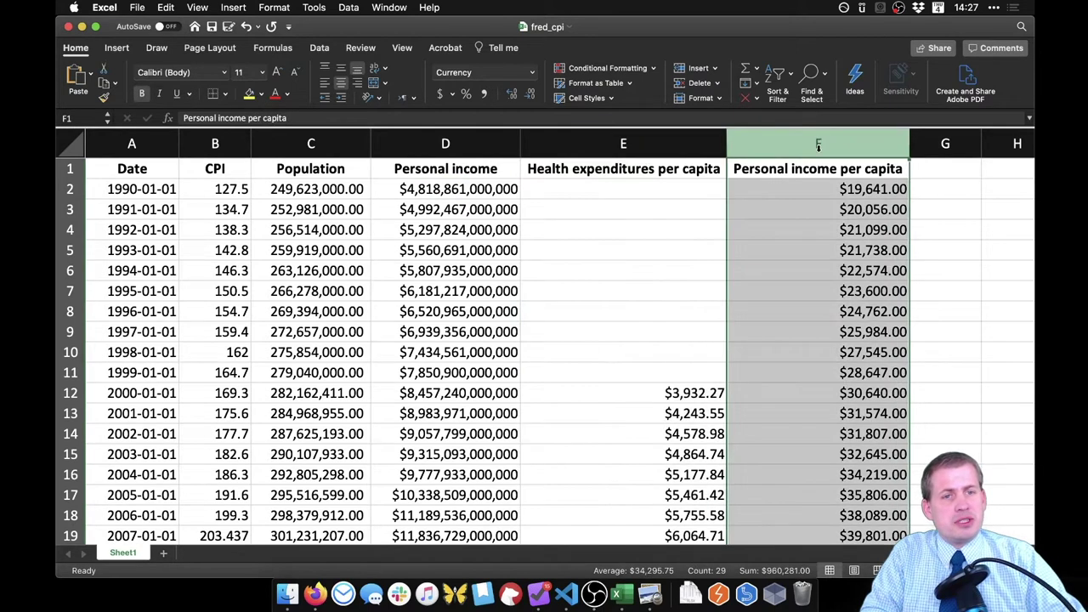
click(857, 189)
key(super+shift+Down)
click(827, 185)
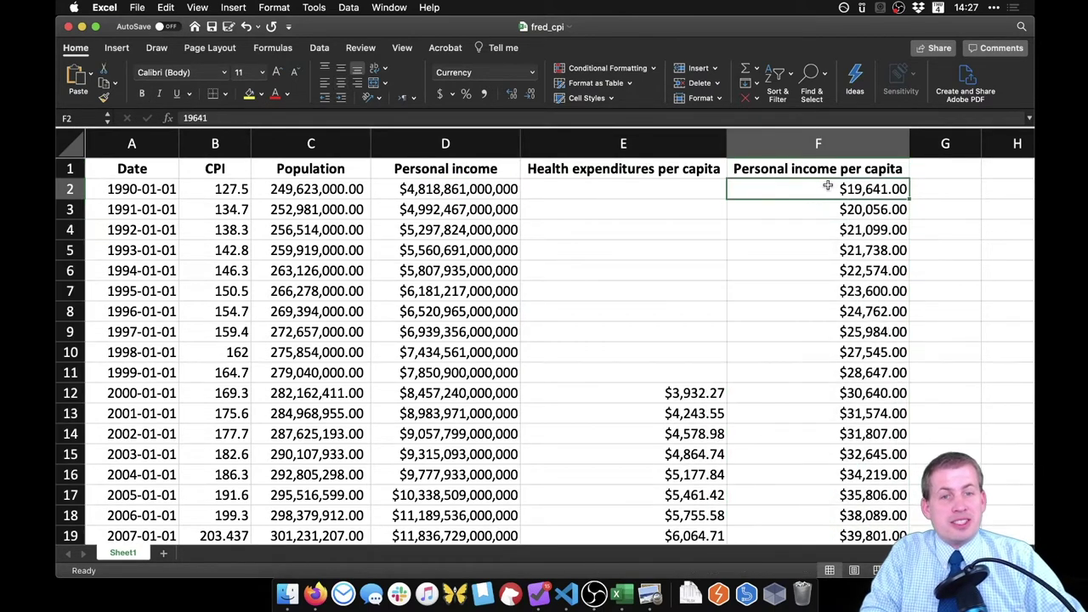
click(513, 189)
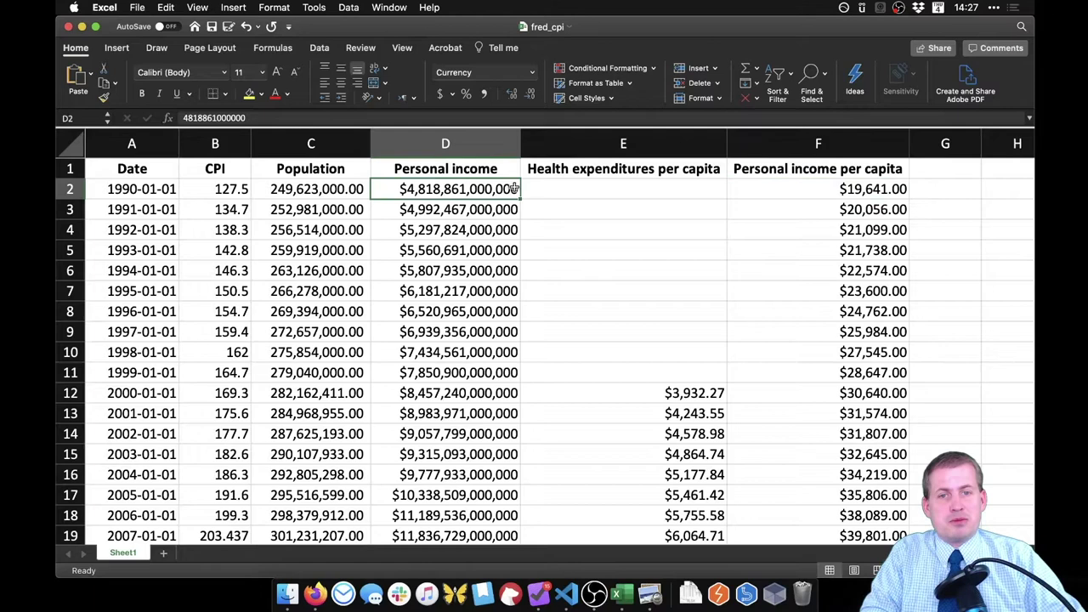
click(280, 189)
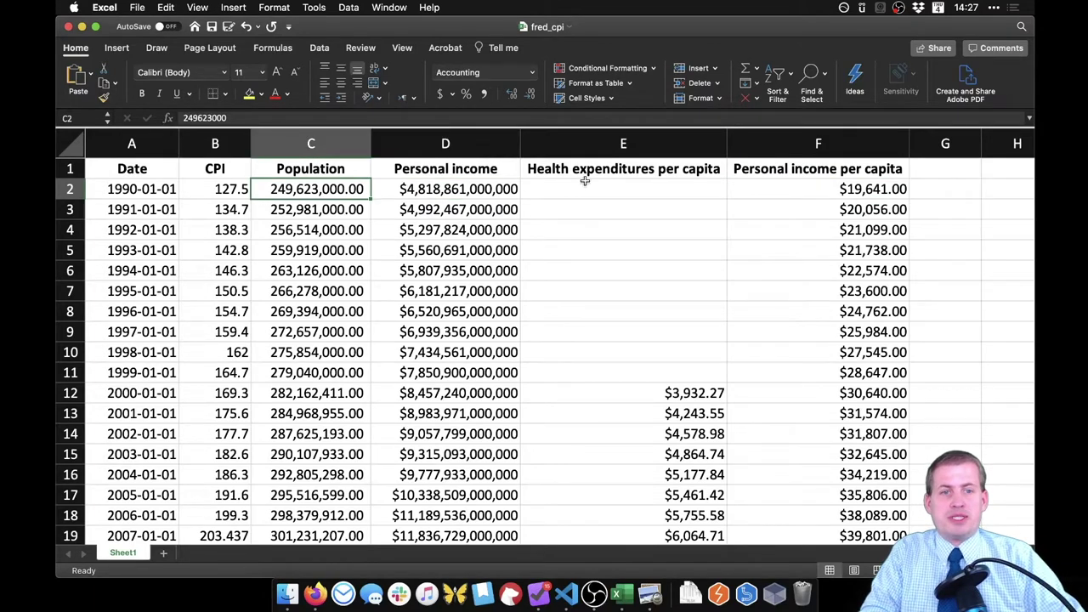
click(807, 189)
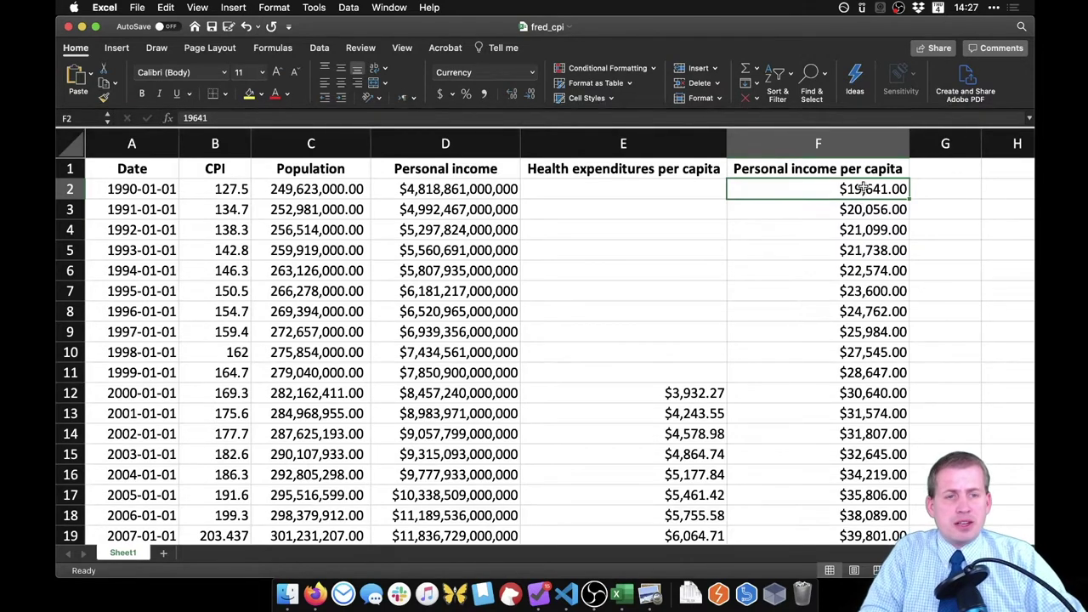
Examine how Personal income per capita develops between 1990 and 2017, including the values for 2015 to 2017
click(863, 226)
click(857, 289)
click(864, 192)
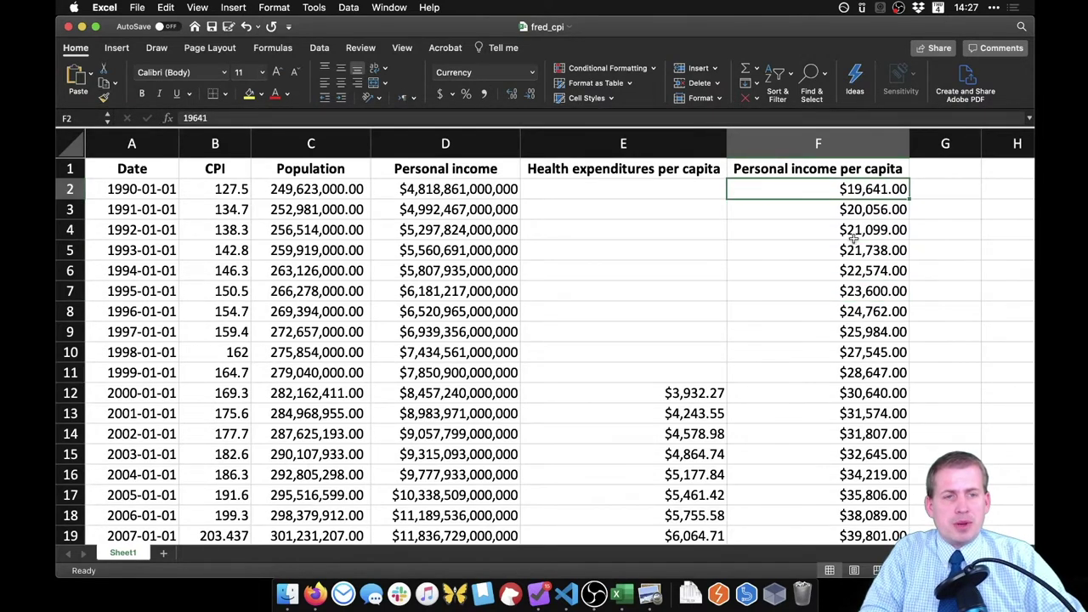
scroll(854, 241, down, 5)
scroll(853, 241, up, 5)
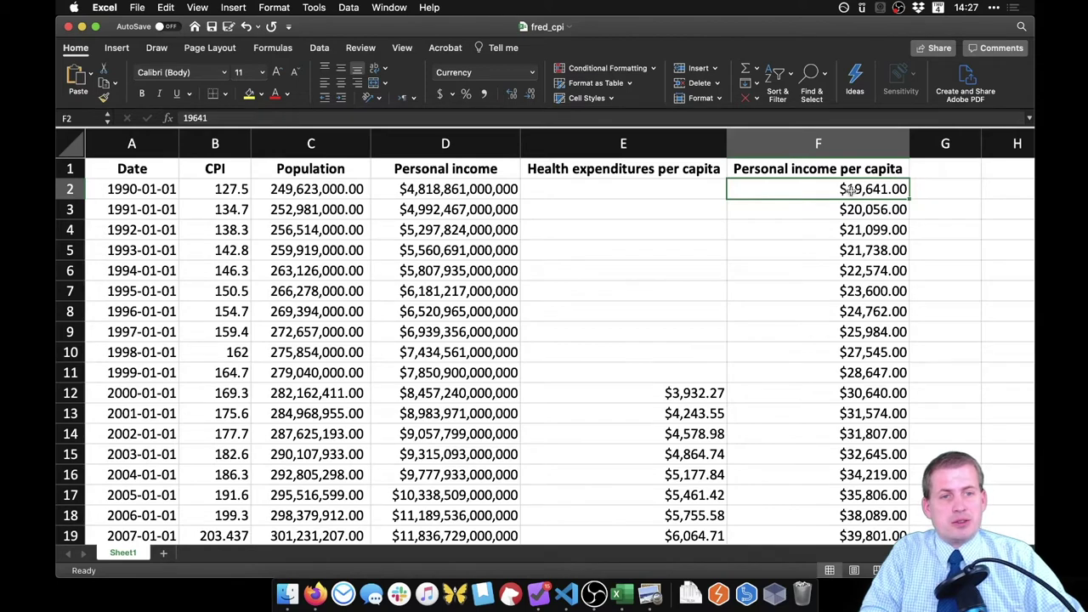
scroll(840, 219, down, 6)
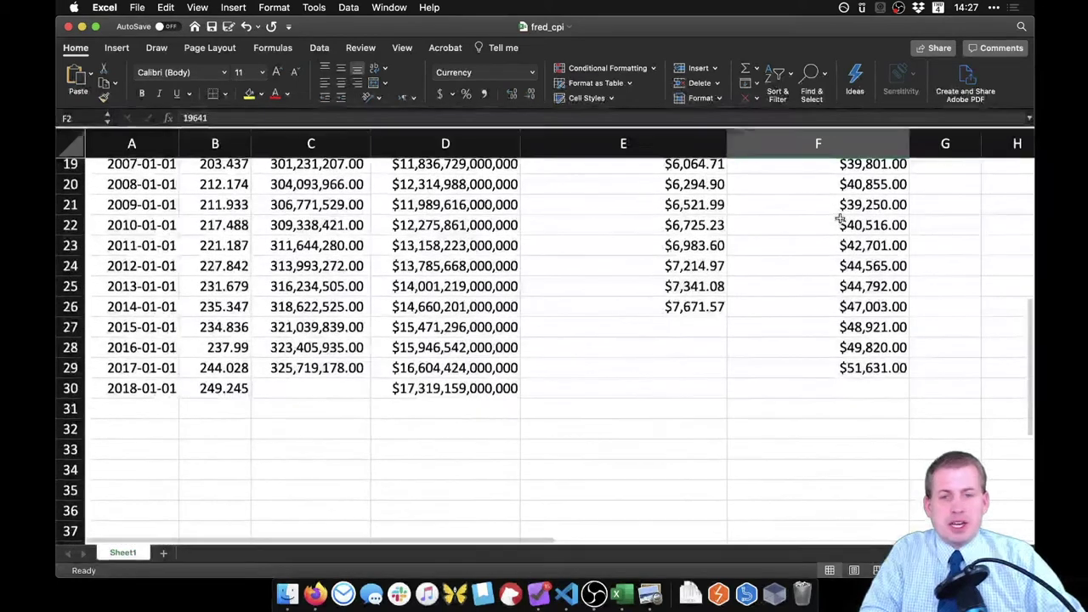
click(873, 368)
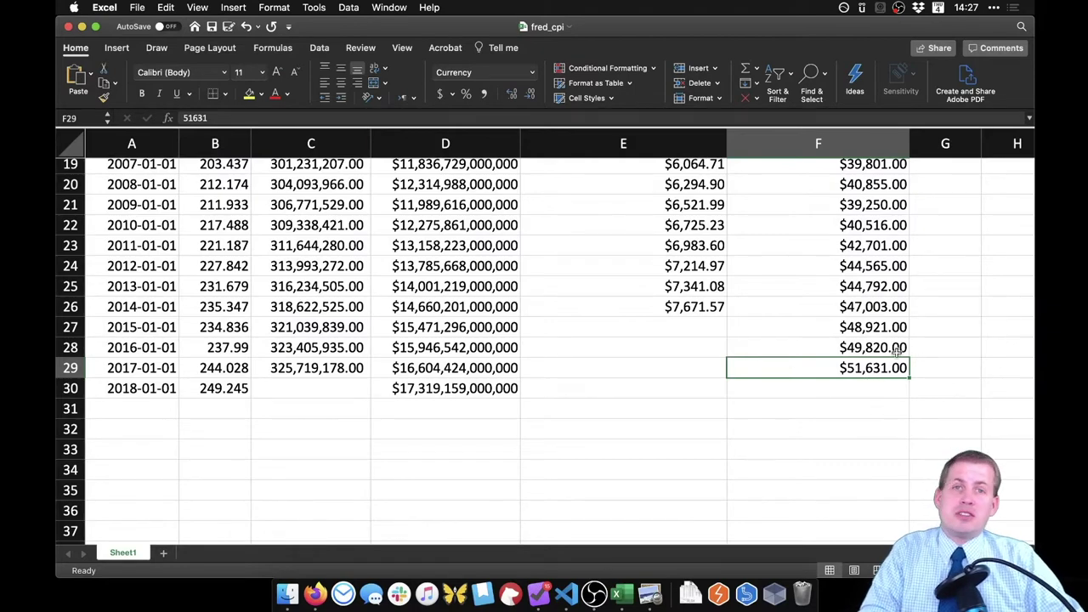
scroll(859, 366, up, 6)
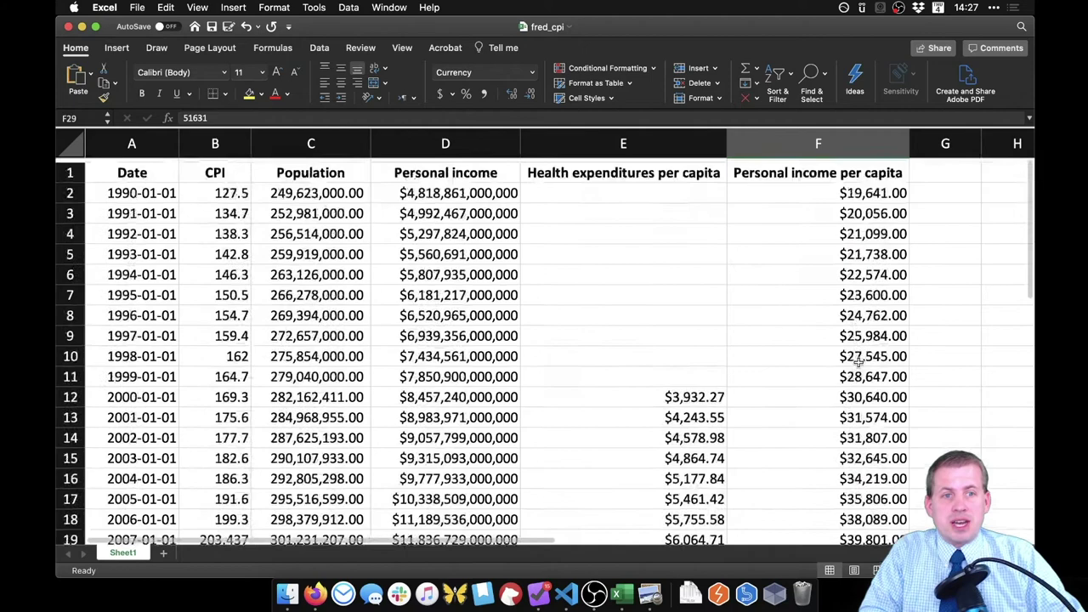
click(879, 195)
scroll(871, 212, down, 5)
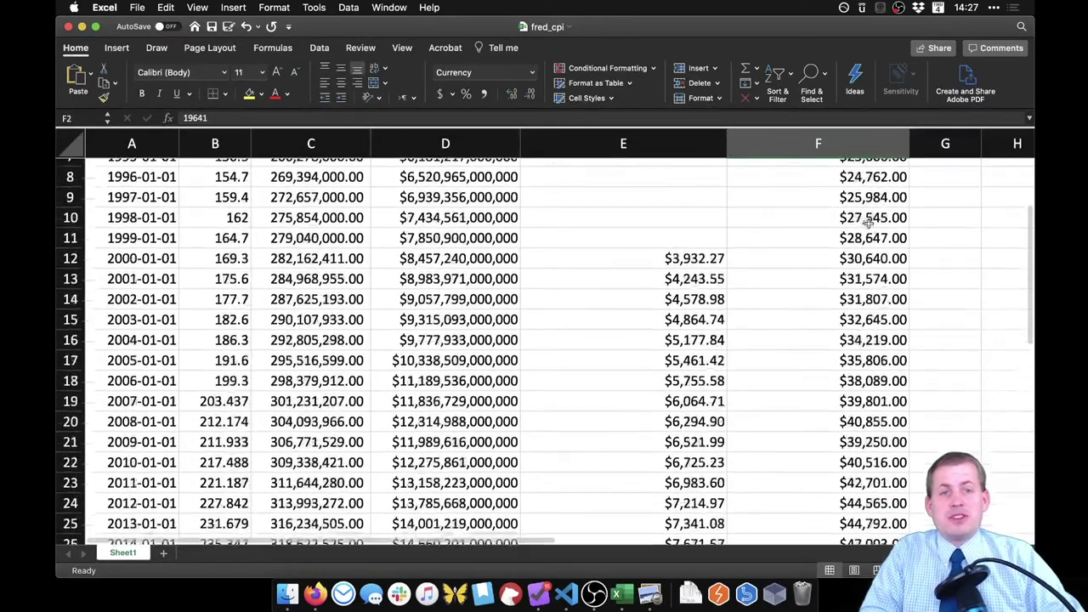
click(876, 194)
click(890, 460)
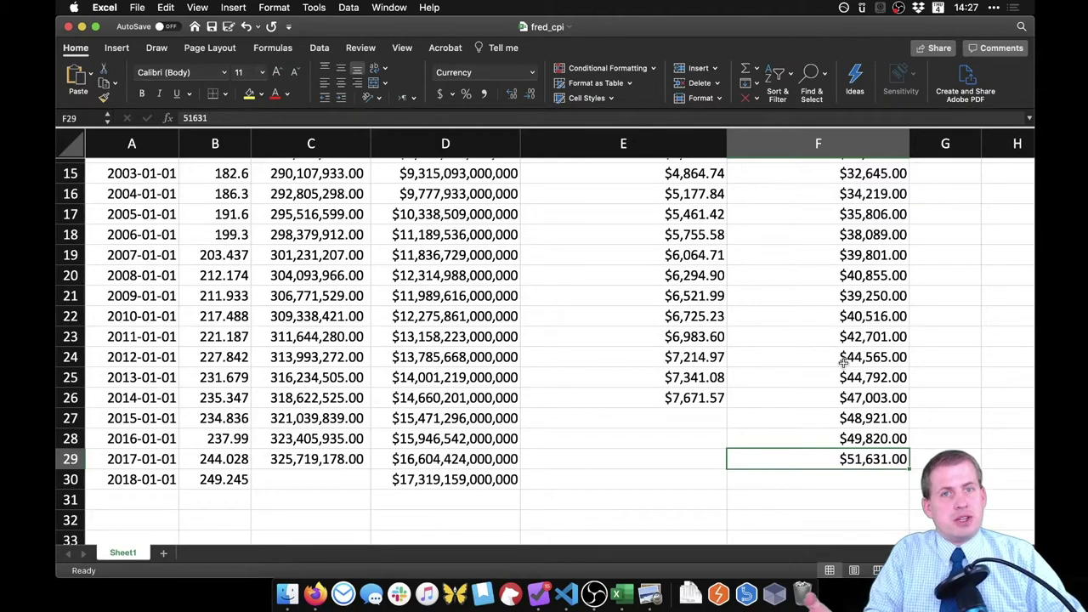
click(856, 420)
click(862, 441)
click(862, 459)
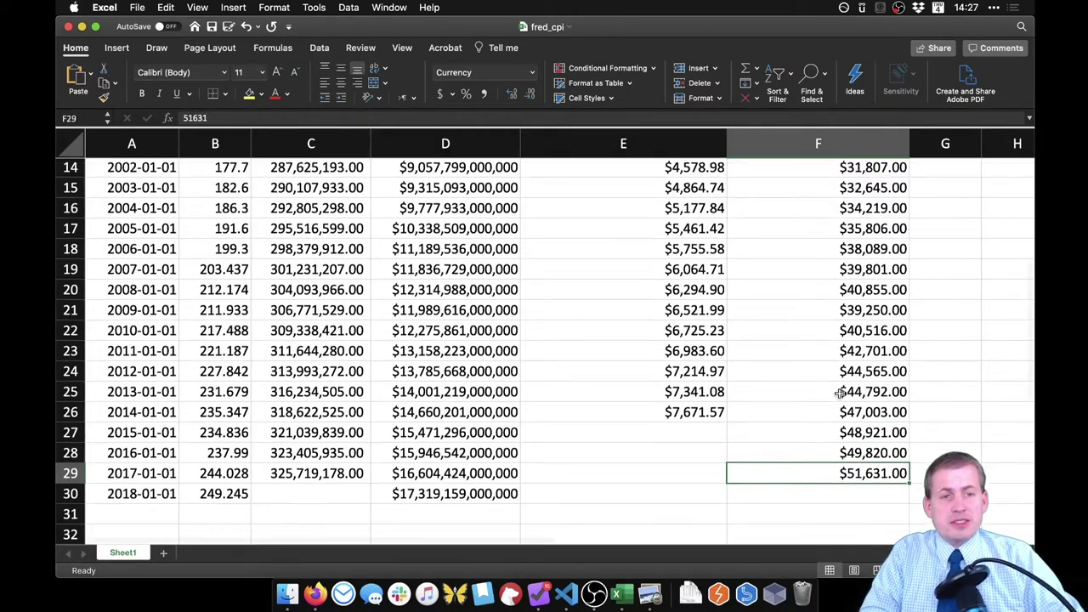
key(Page_Up)
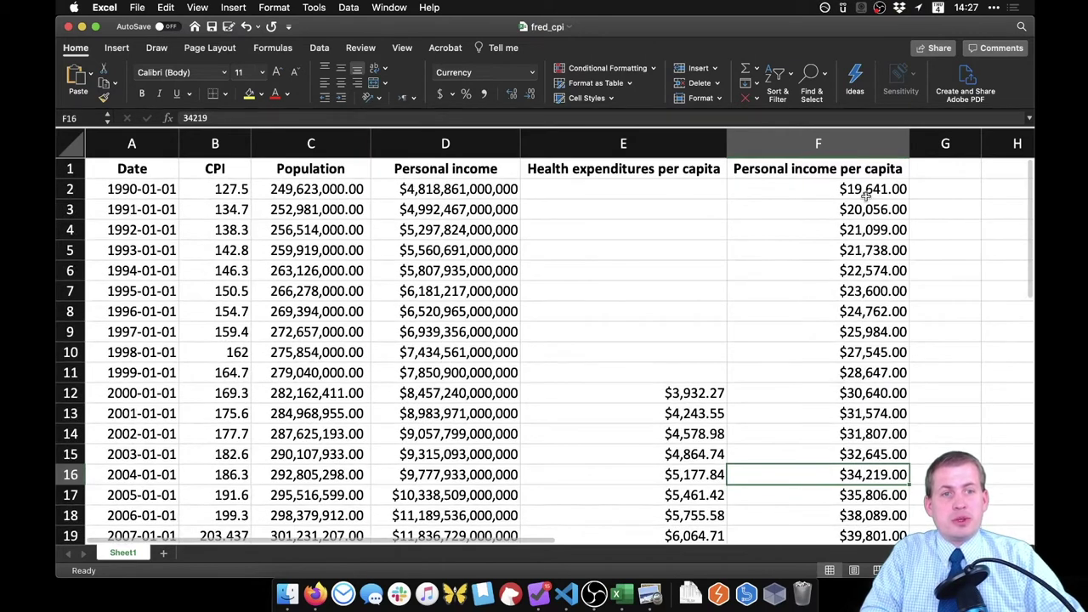
Compare the 1990 Personal income per capita with that year's CPI and with the 2017 Personal income per capita
click(866, 195)
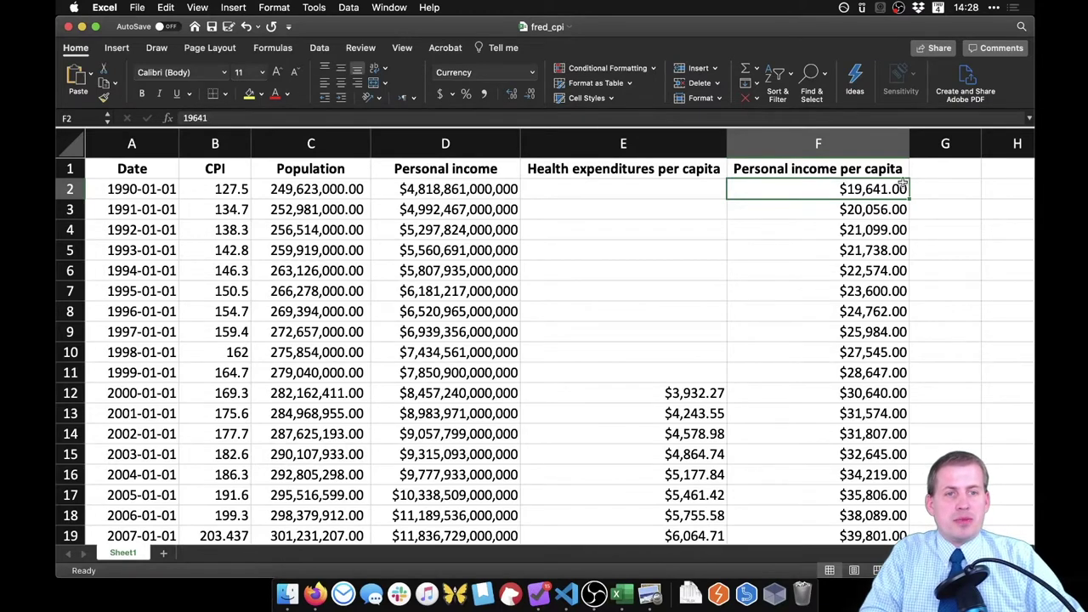
click(210, 195)
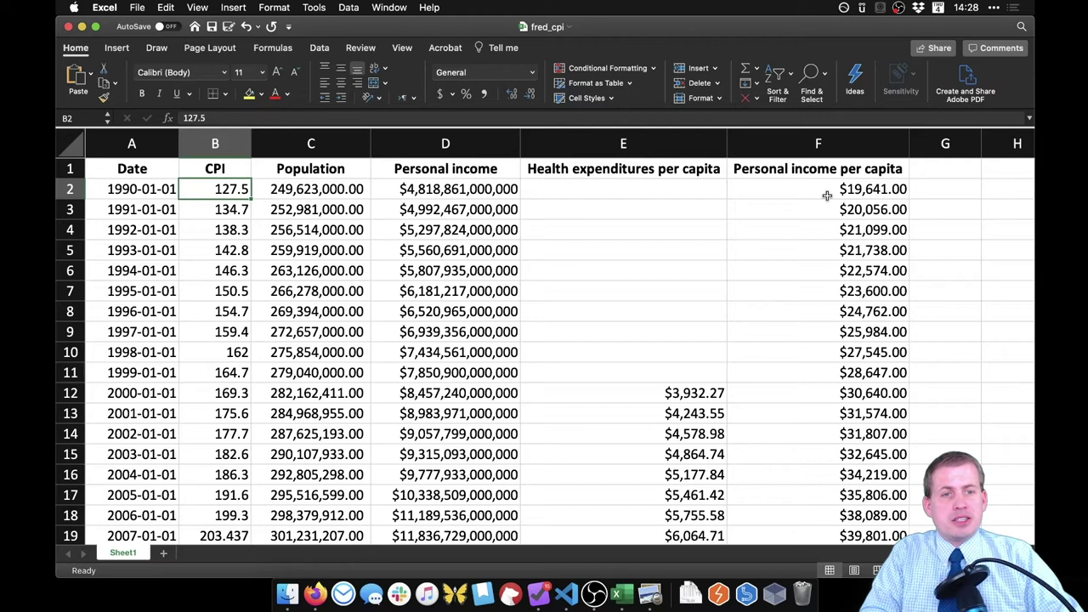
mouse_move(826, 197)
mouse_down()
mouse_move(861, 393)
mouse_move(810, 193)
mouse_up()
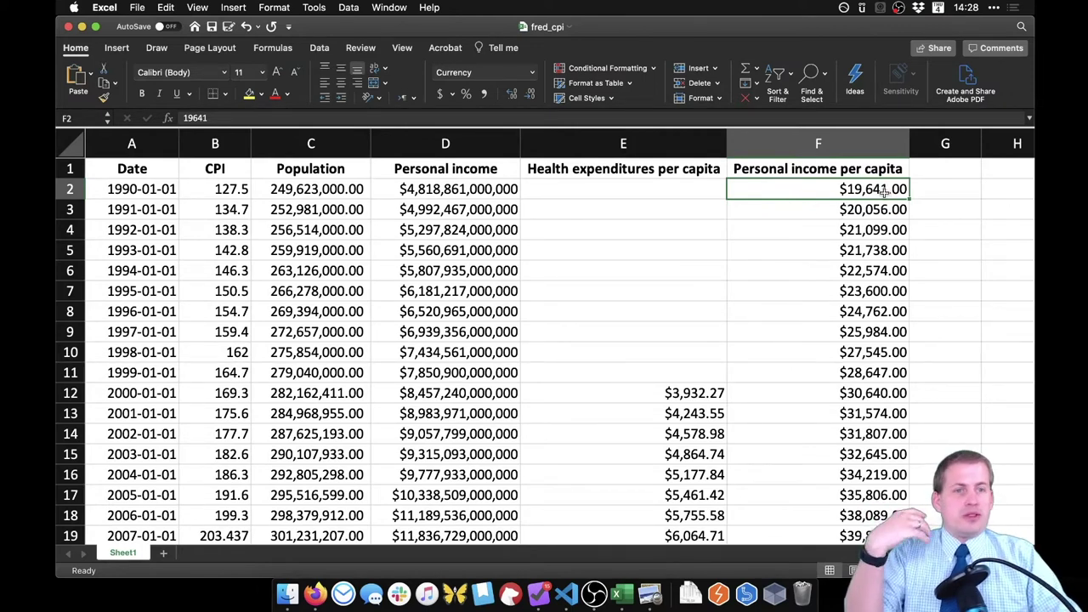
scroll(882, 192, down, 1)
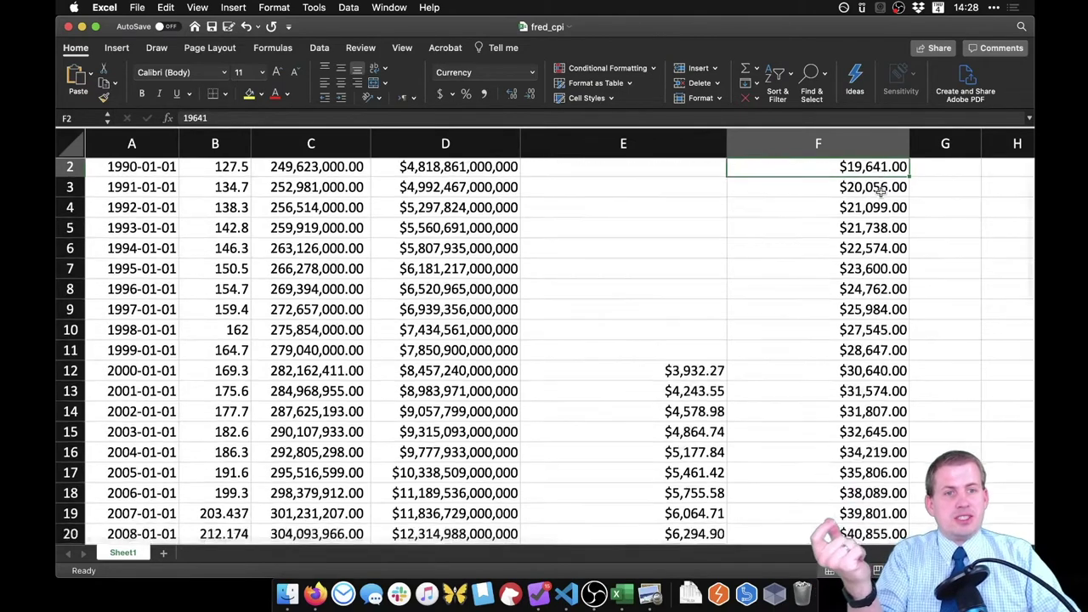
scroll(881, 192, down, 10)
click(890, 340)
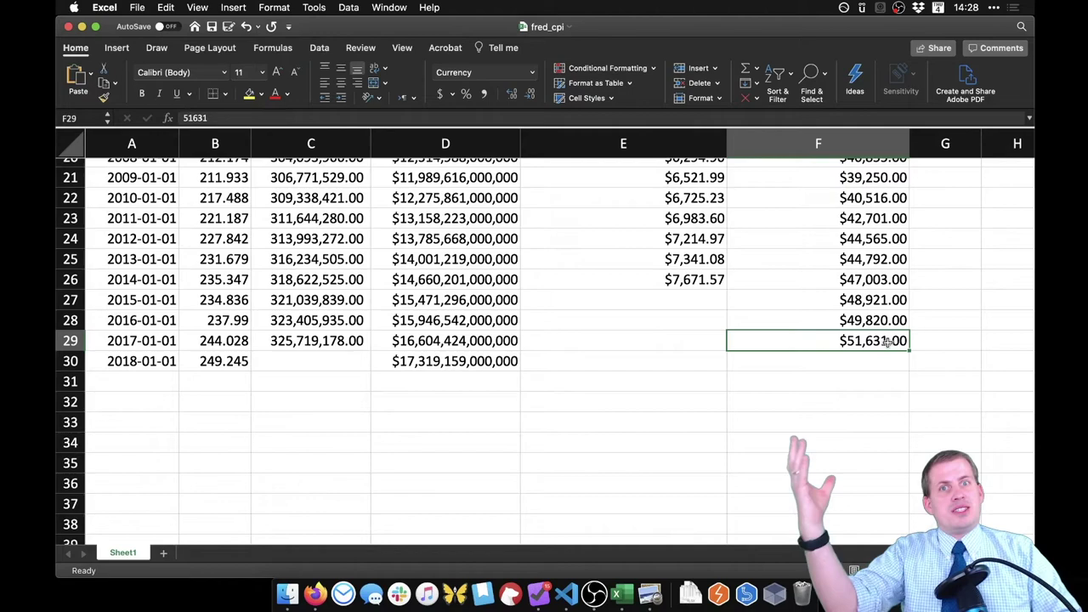
scroll(852, 314, up, 10)
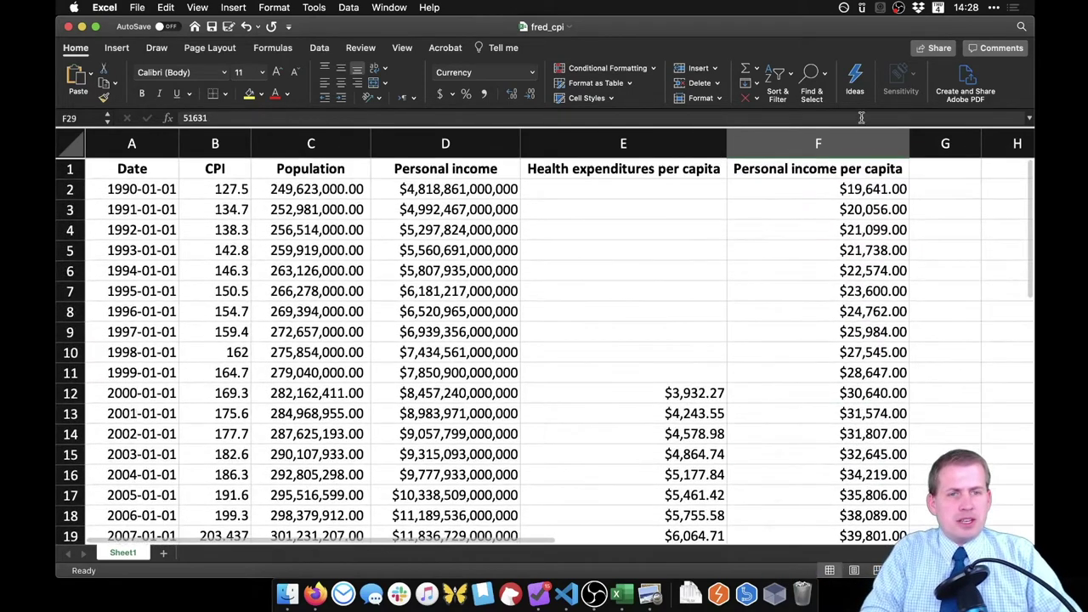
Add the header "Real 1982 income" in G1 and widen column G to fit it
click(945, 168)
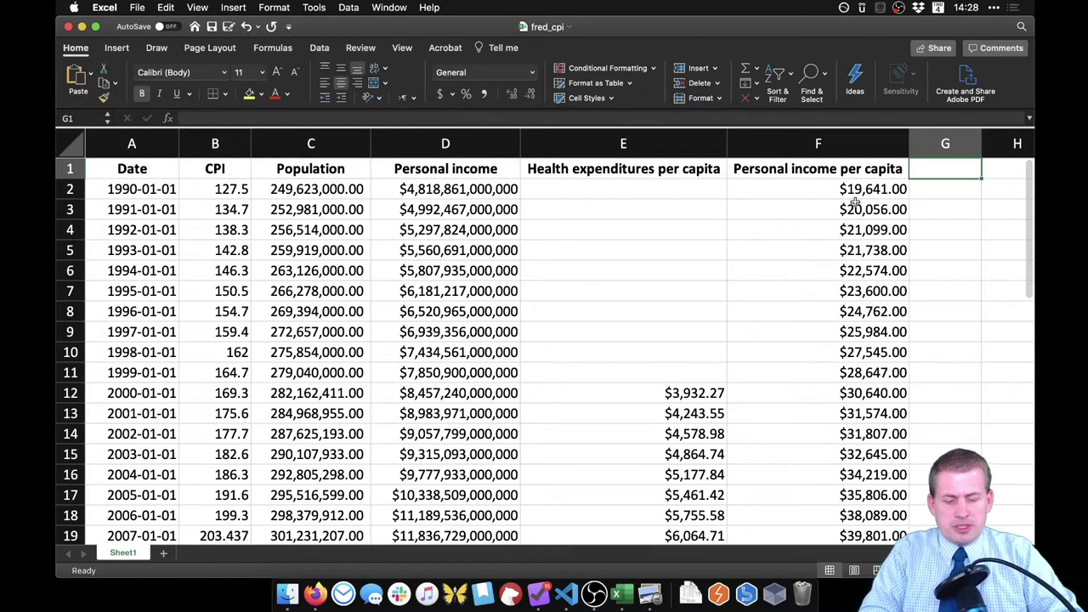
text(Real)
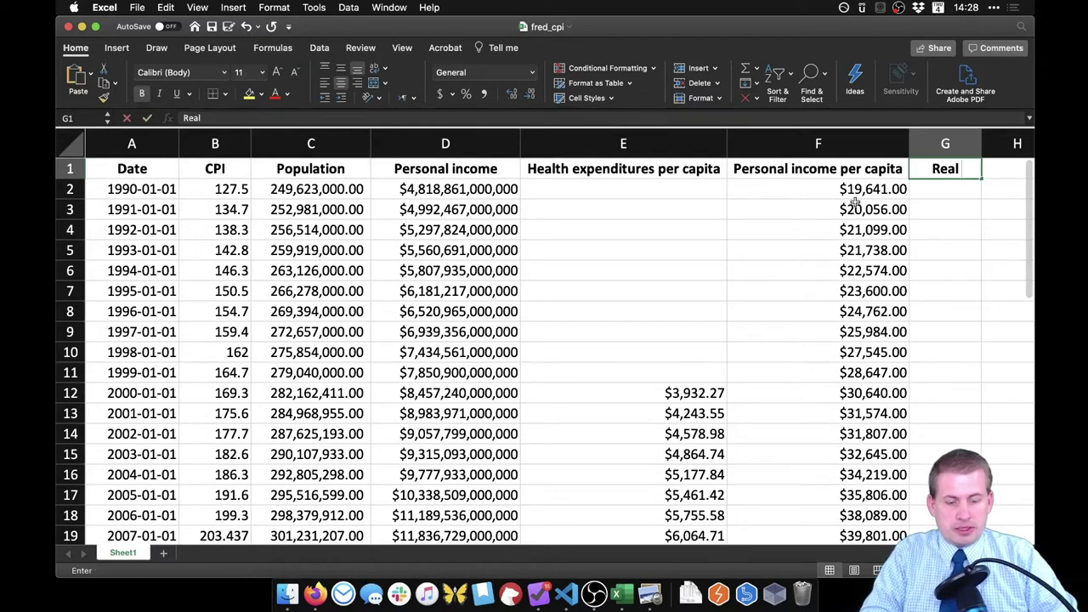
text( 1982 income)
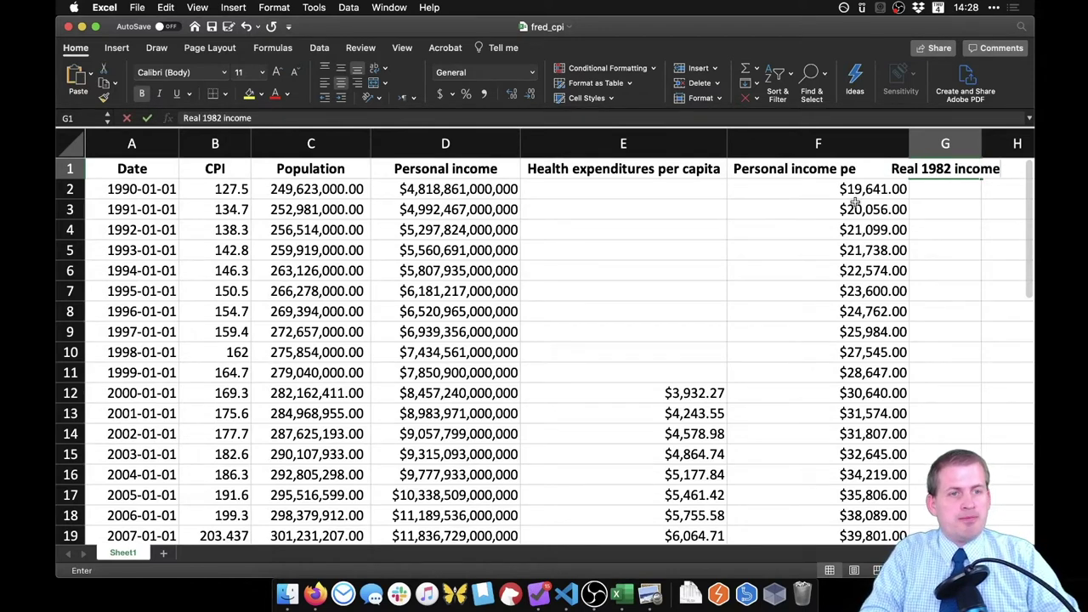
key(Return)
drag(982, 145, 1009, 146)
drag(982, 181, 921, 145)
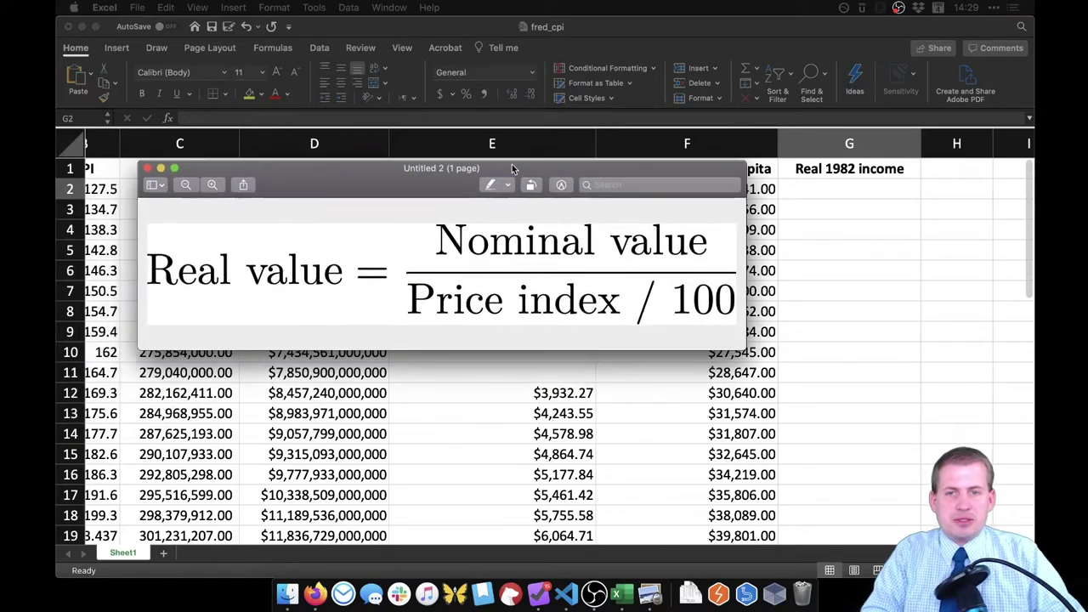
Examine the real value formula in the Preview window and close that window
click(491, 177)
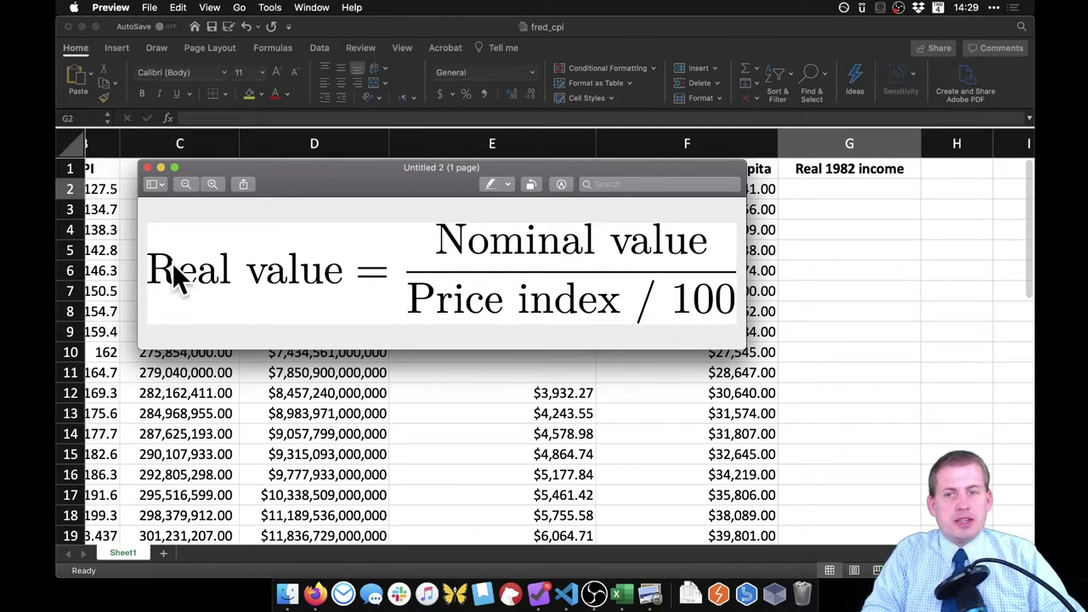
drag(443, 184, 213, 184)
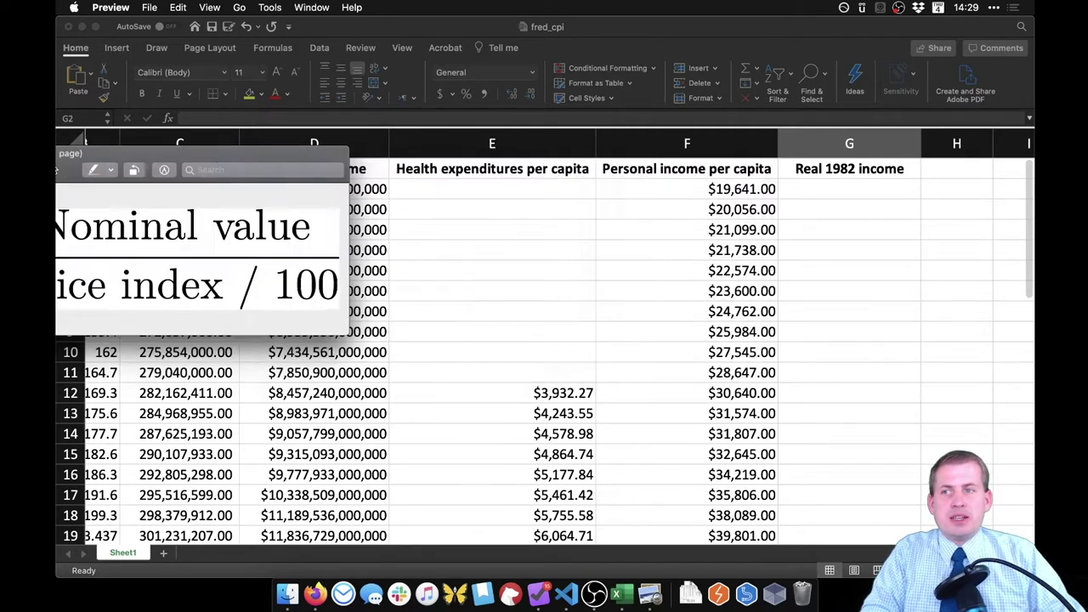
key(super+w)
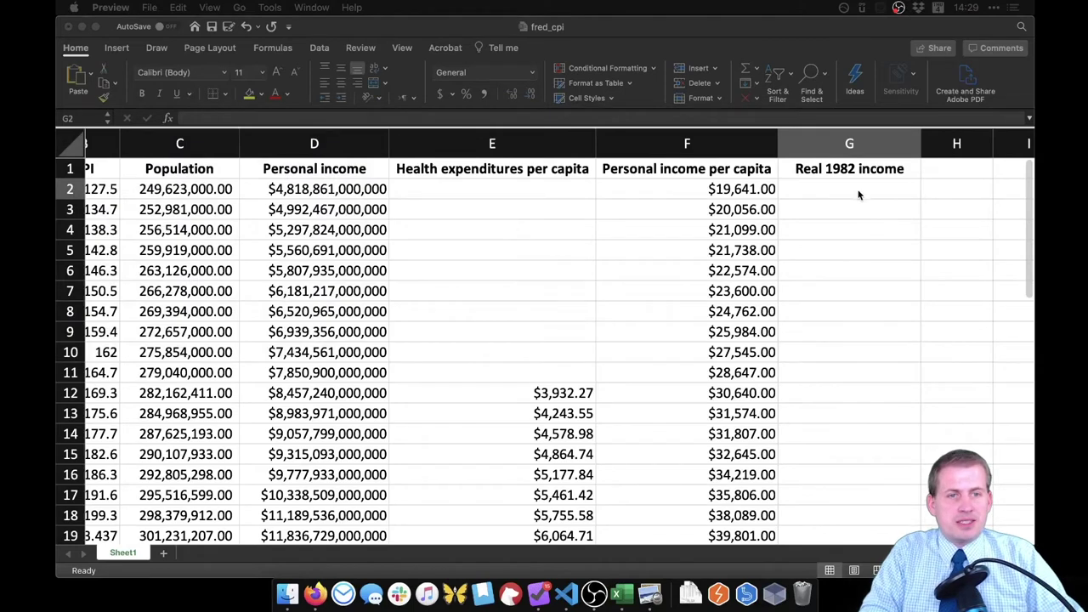
Enter the formula =F2/(B2/100) in G2 to deflate the 1990 Personal income per capita by its CPI
click(865, 187)
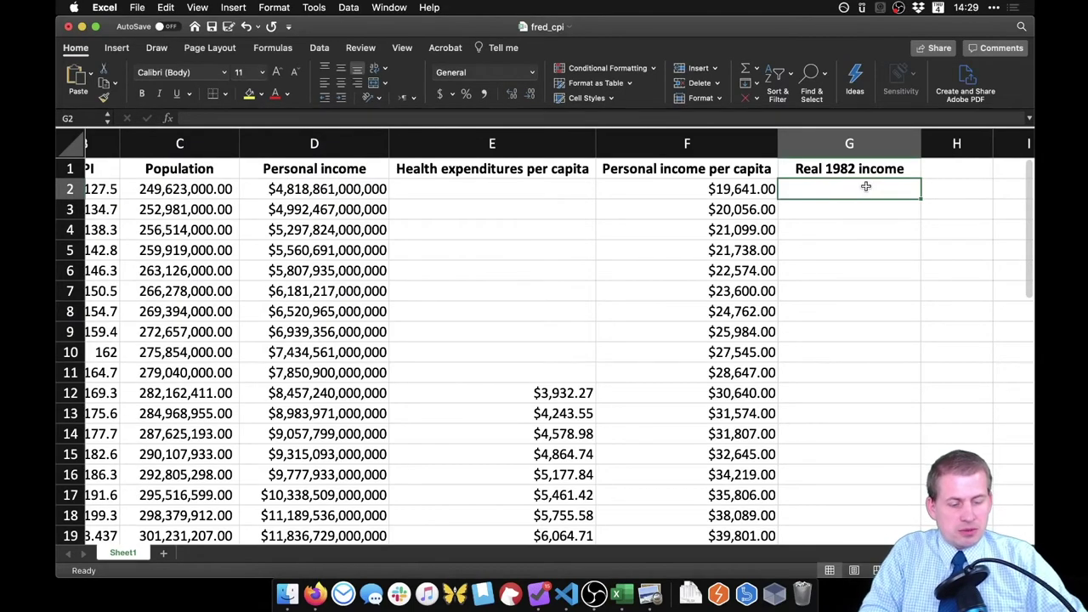
text(=)
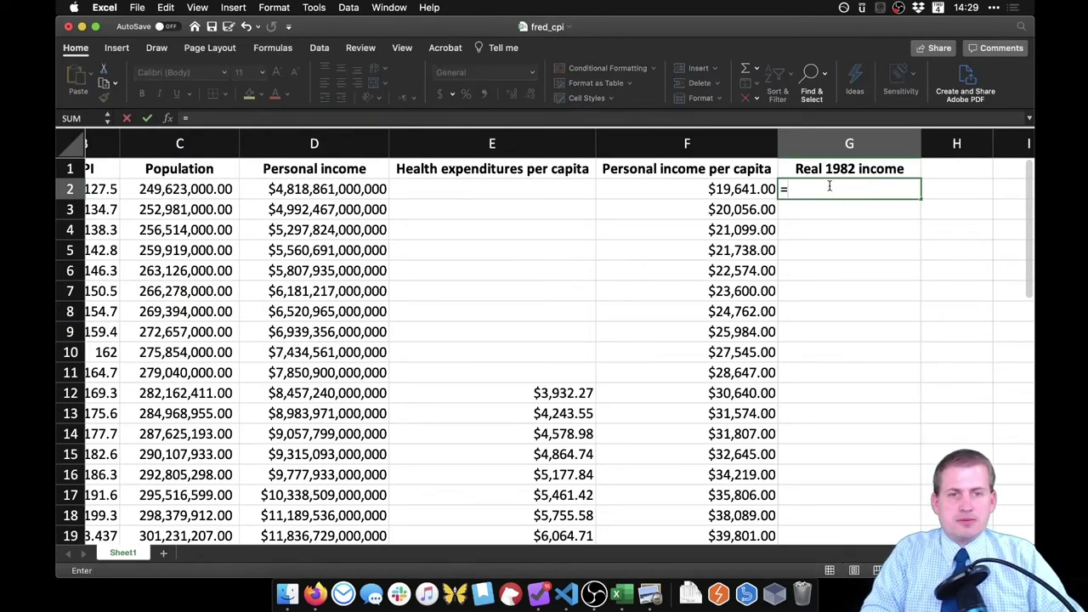
click(731, 187)
click(731, 187)
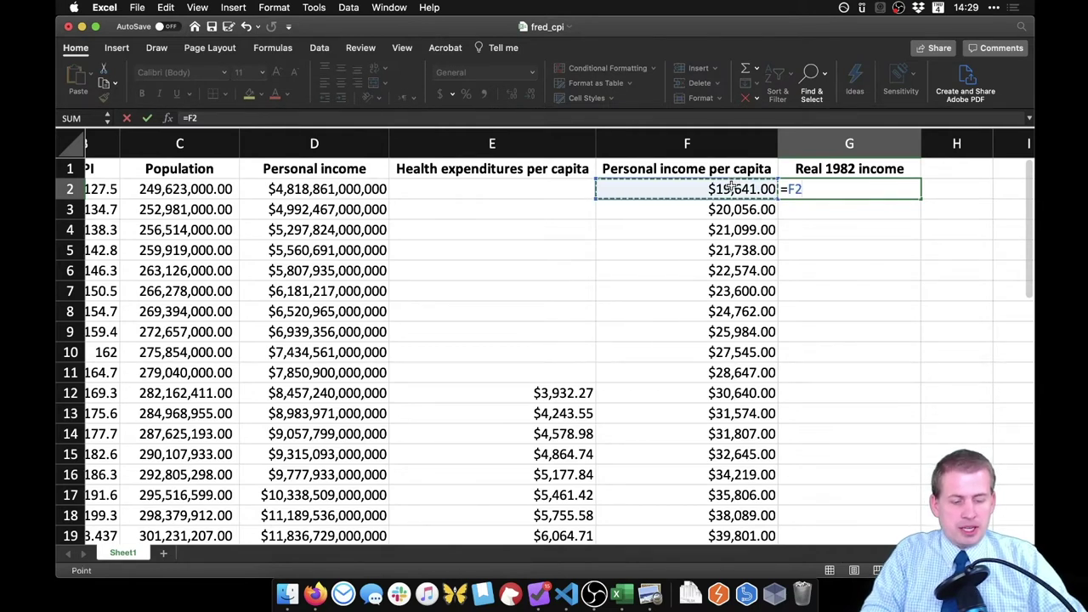
text(/()
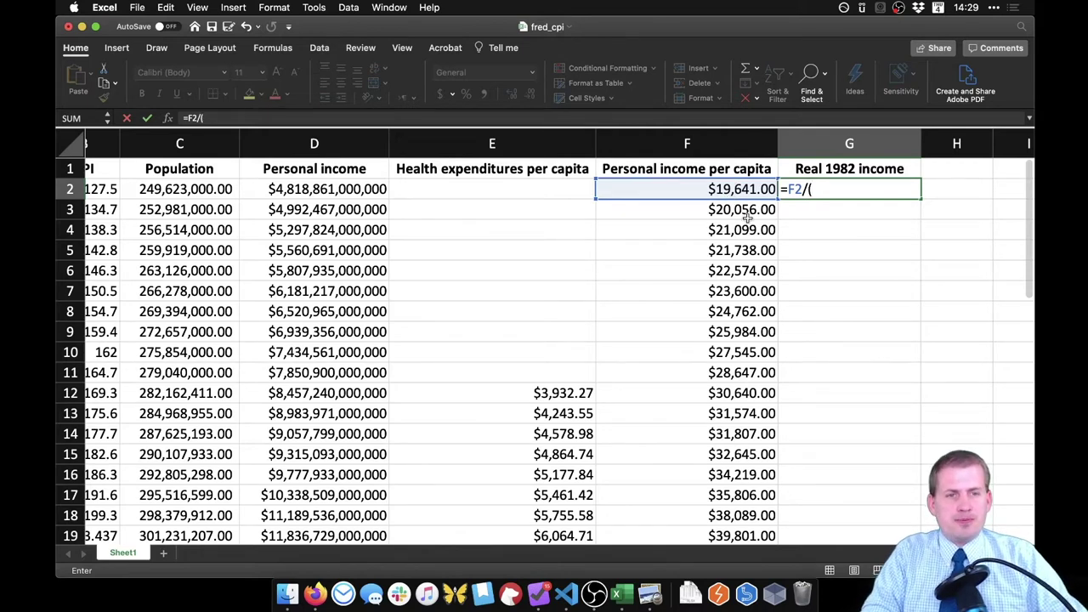
scroll(746, 218, left, 2)
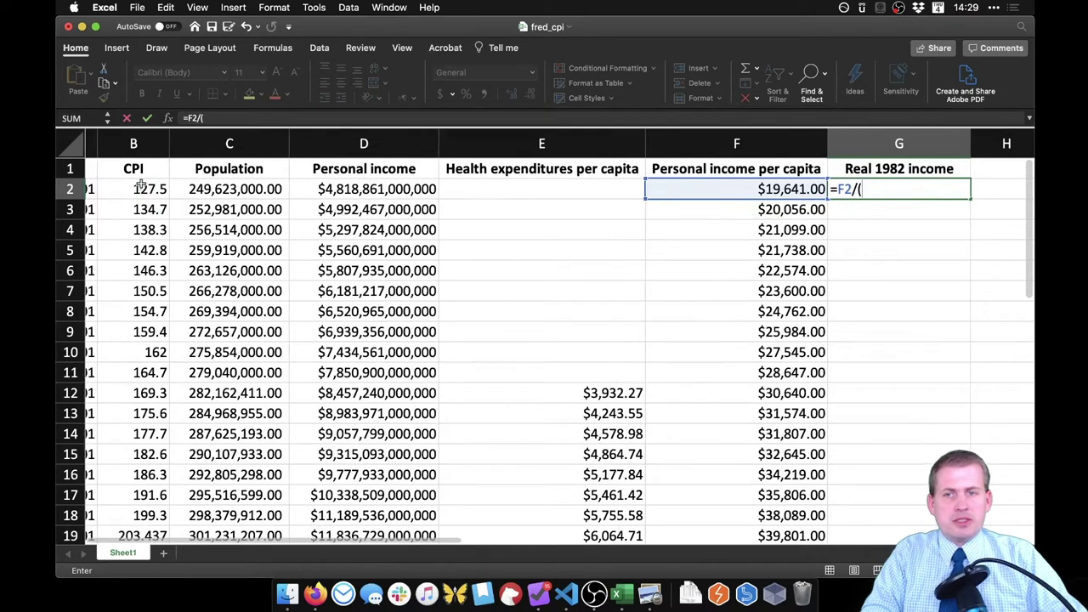
click(144, 188)
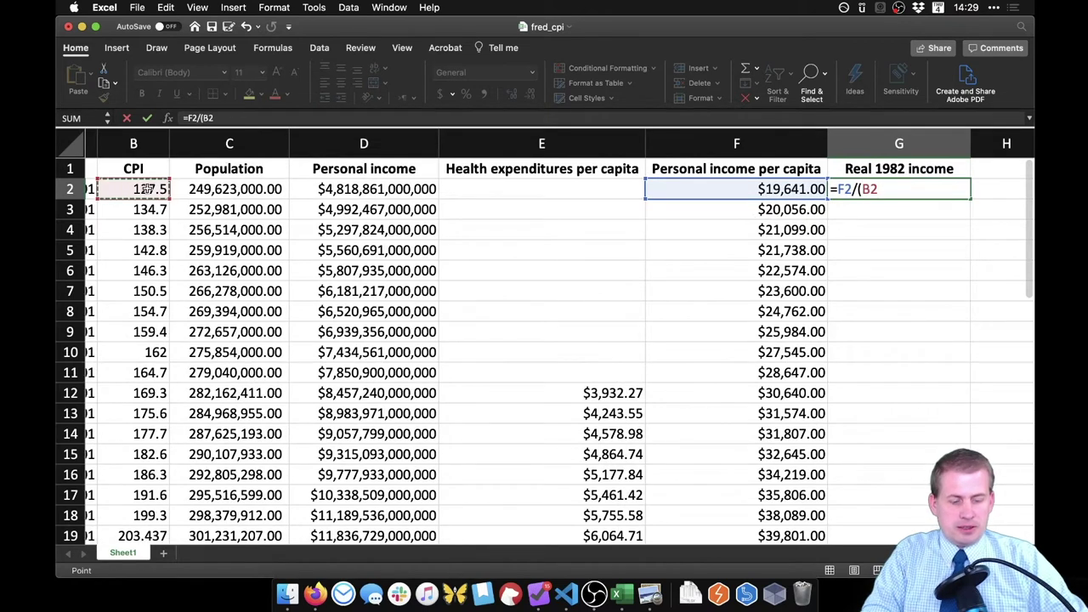
text(/100)
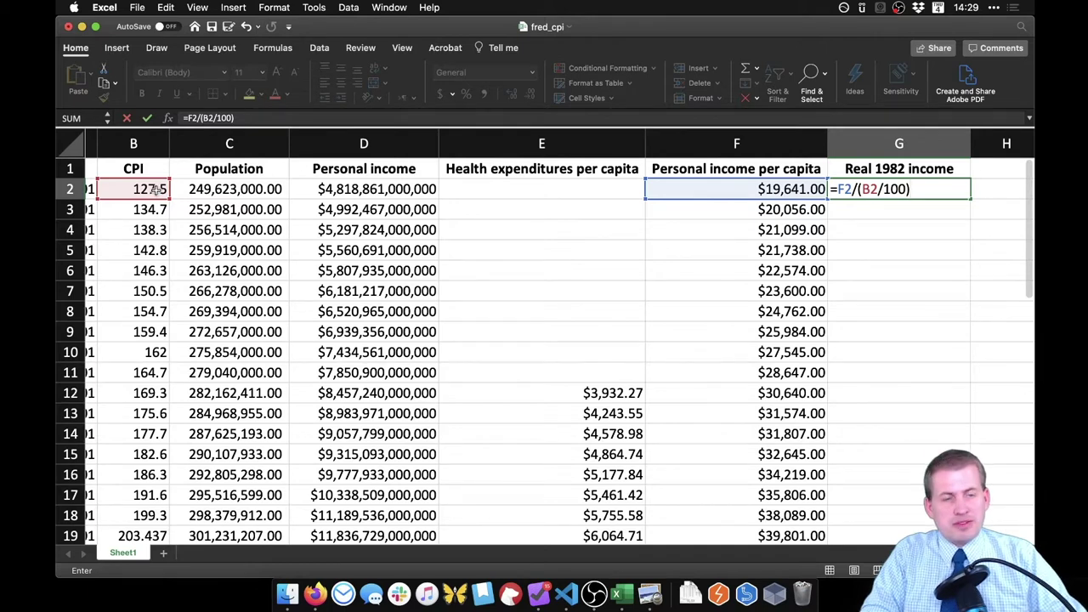
key(Return)
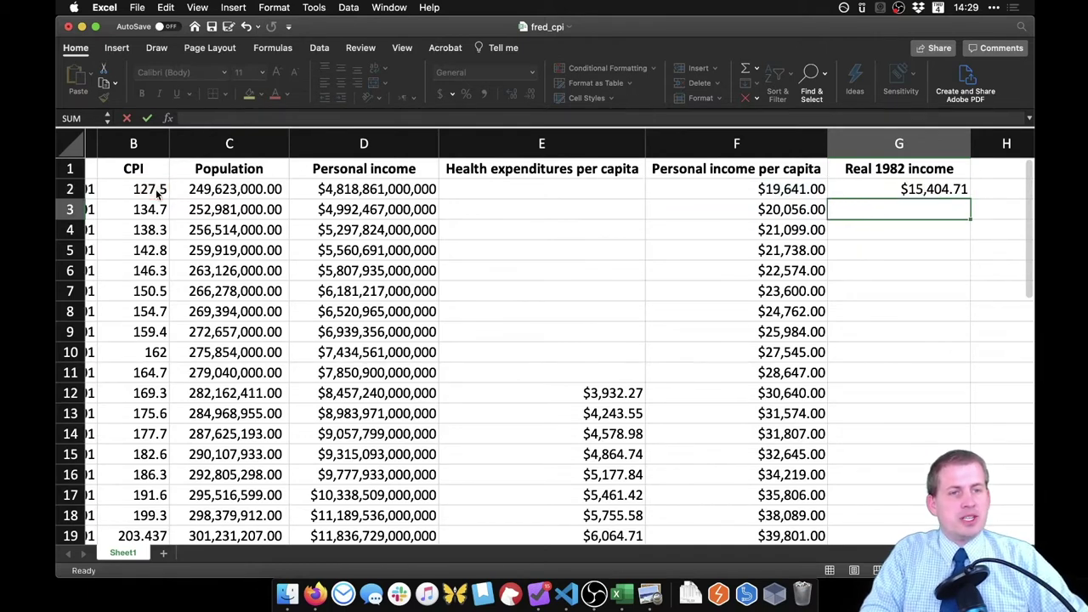
Compare the 1990 Personal income per capita with the Real 1982 income of the same year
scroll(748, 257, down, 2)
scroll(748, 256, up, 2)
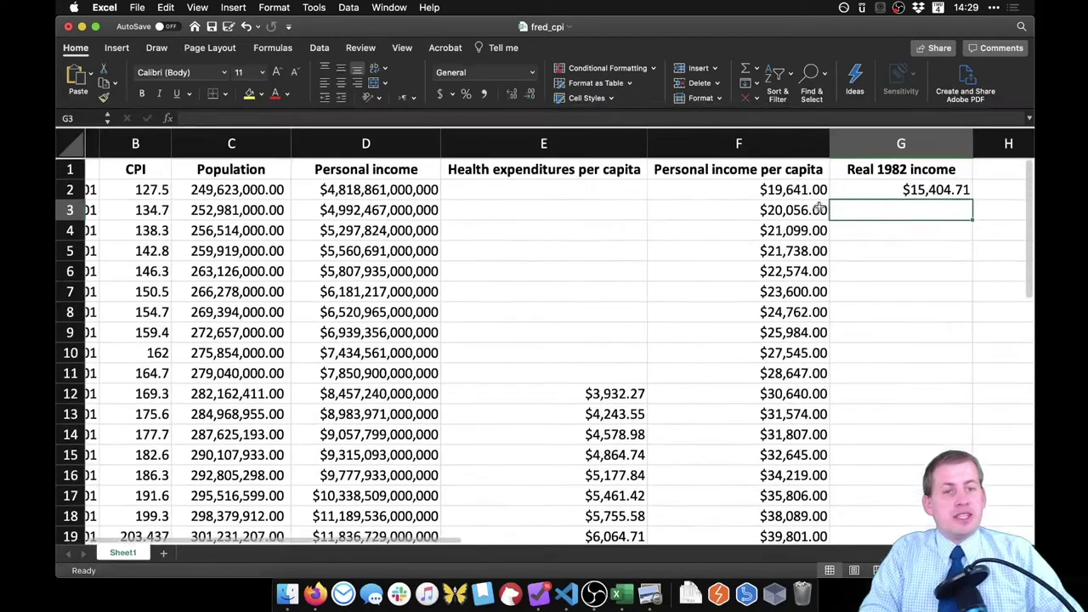
click(778, 189)
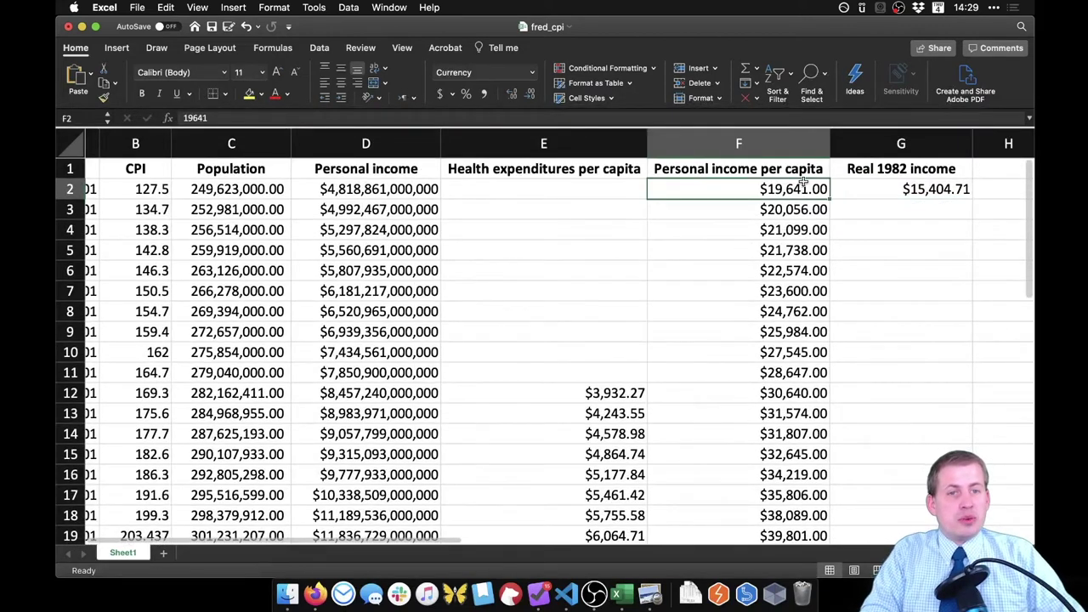
click(958, 192)
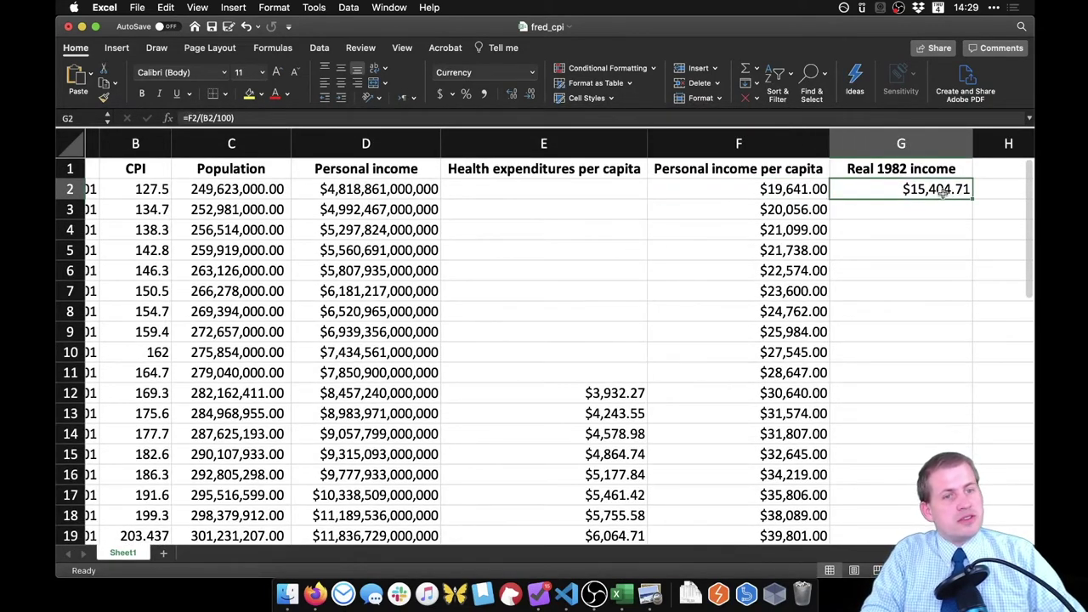
click(800, 192)
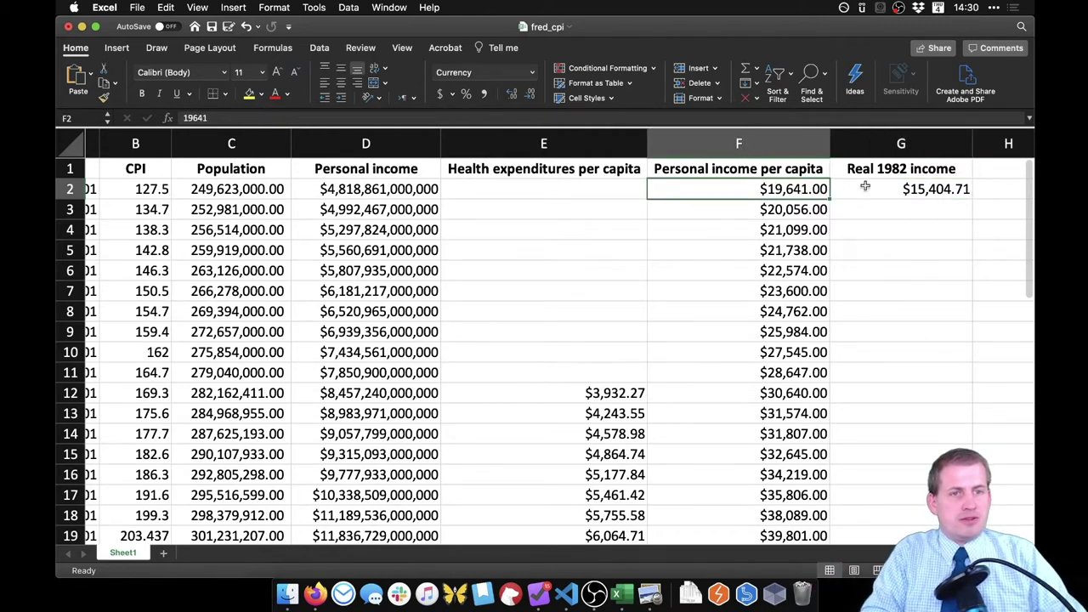
Fill the Real 1982 income formula from G2 down through the 2017 row, G29
click(917, 188)
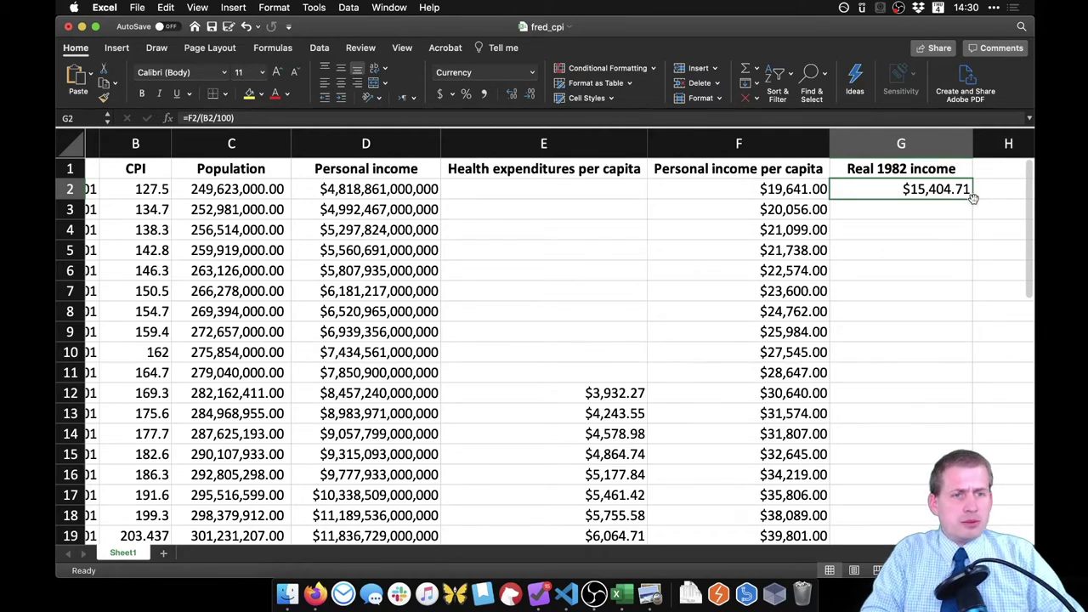
drag(974, 197, 978, 209)
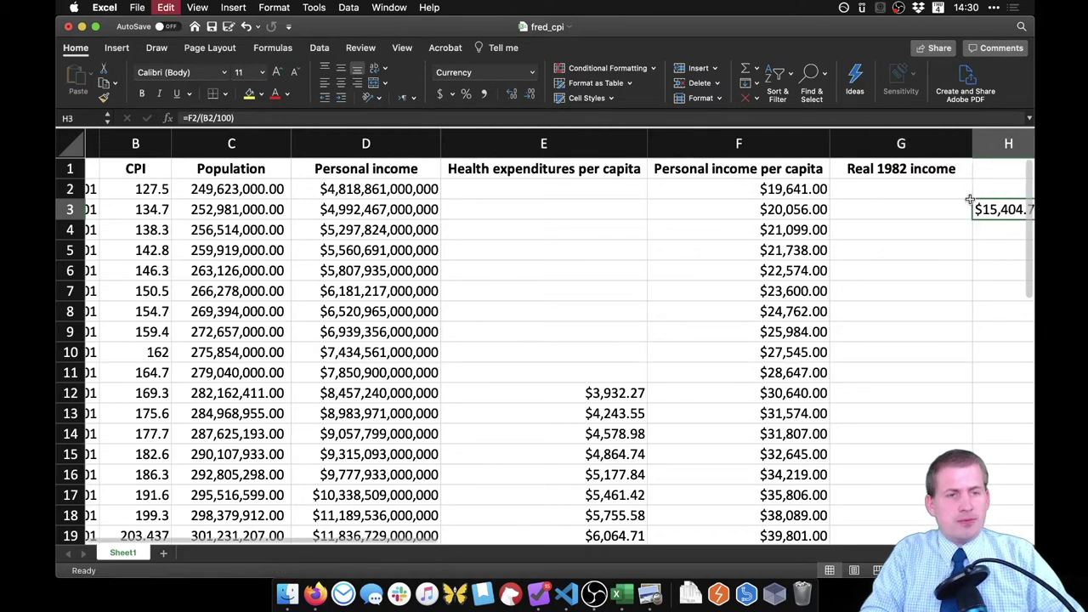
key(super+z)
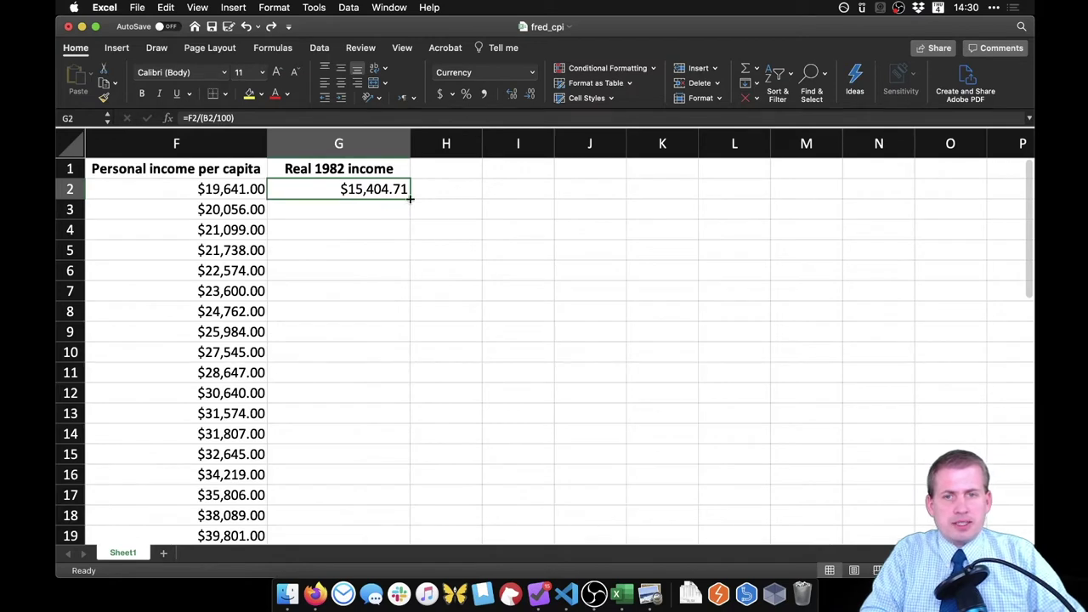
drag(410, 198, 399, 478)
scroll(469, 263, up, 5)
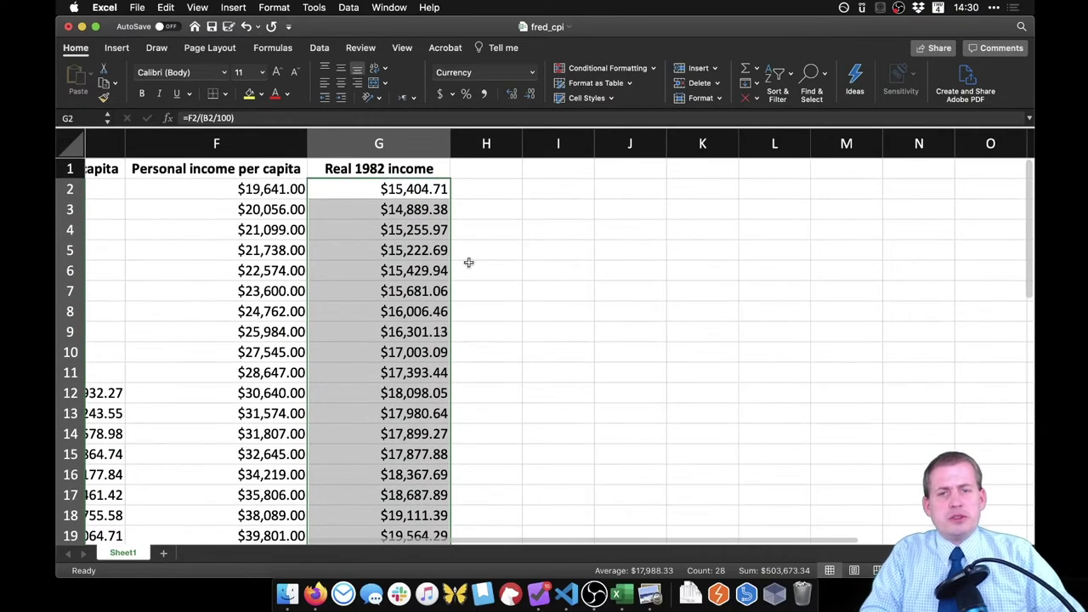
Review the Personal income per capita and Real 1982 income columns side by side down to the 2017 row
scroll(468, 263, left, 3)
click(367, 230)
scroll(377, 275, down, 3)
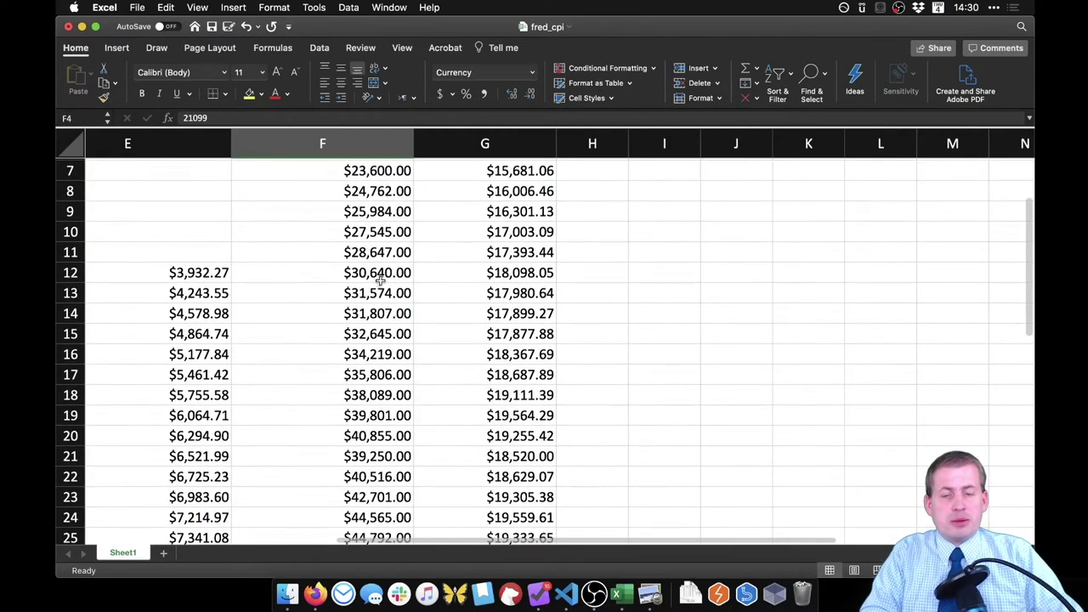
scroll(380, 279, down, 3)
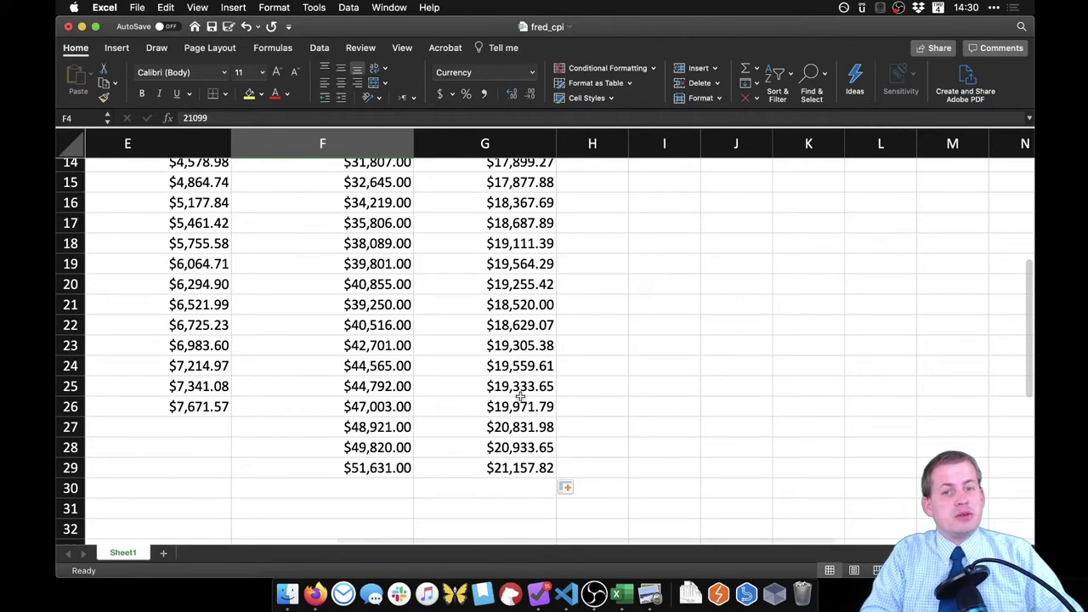
scroll(521, 398, up, 5)
Compare the Real 1982 income of 1990 with that of 2017, checking the matching dates and CPI values
click(536, 194)
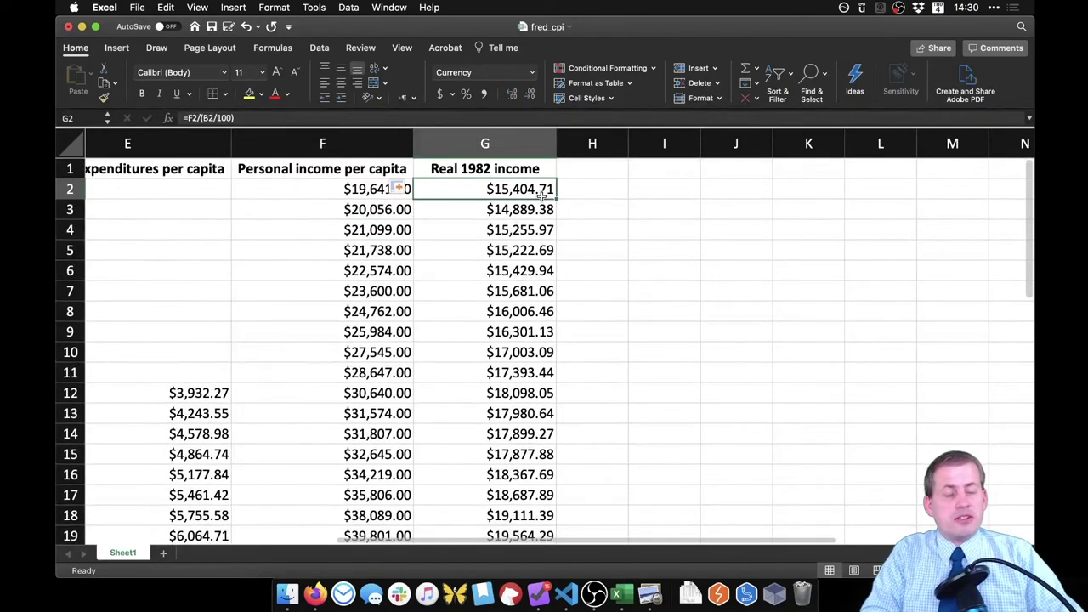
scroll(523, 195, left, 5)
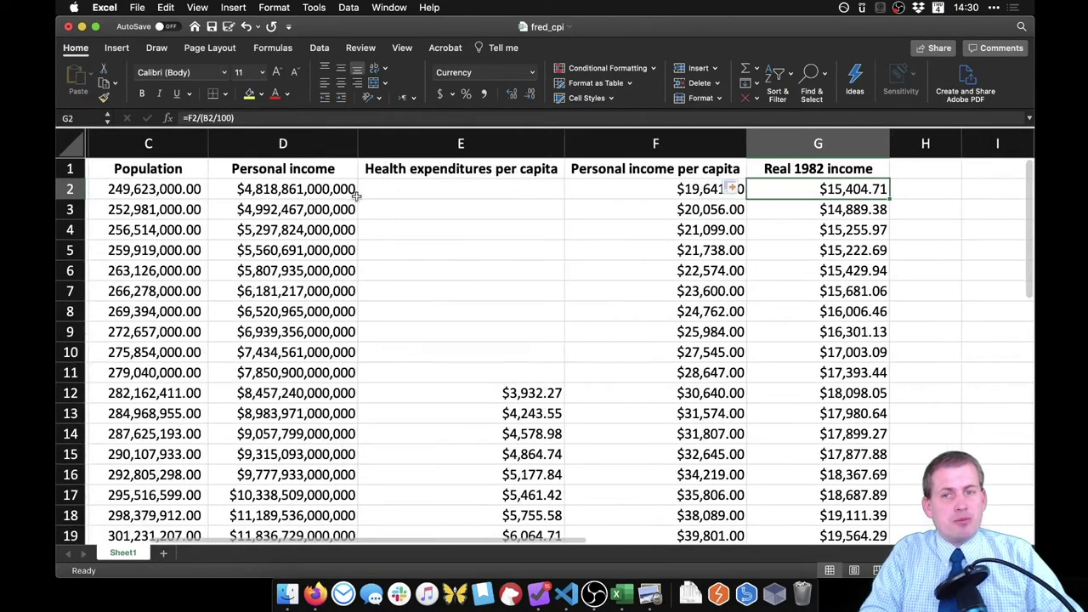
scroll(513, 195, left, 4)
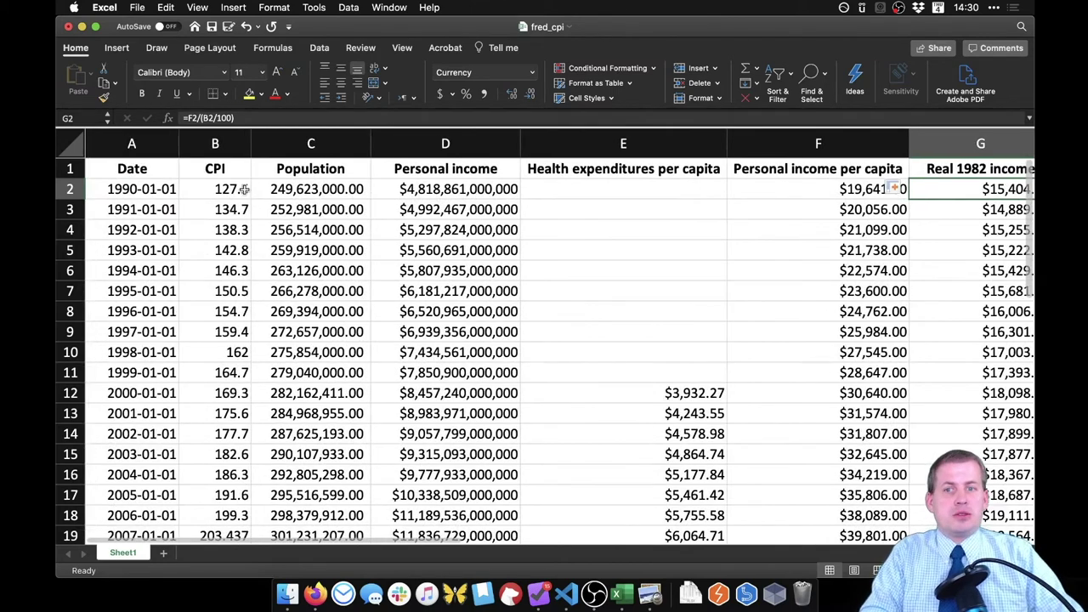
click(140, 192)
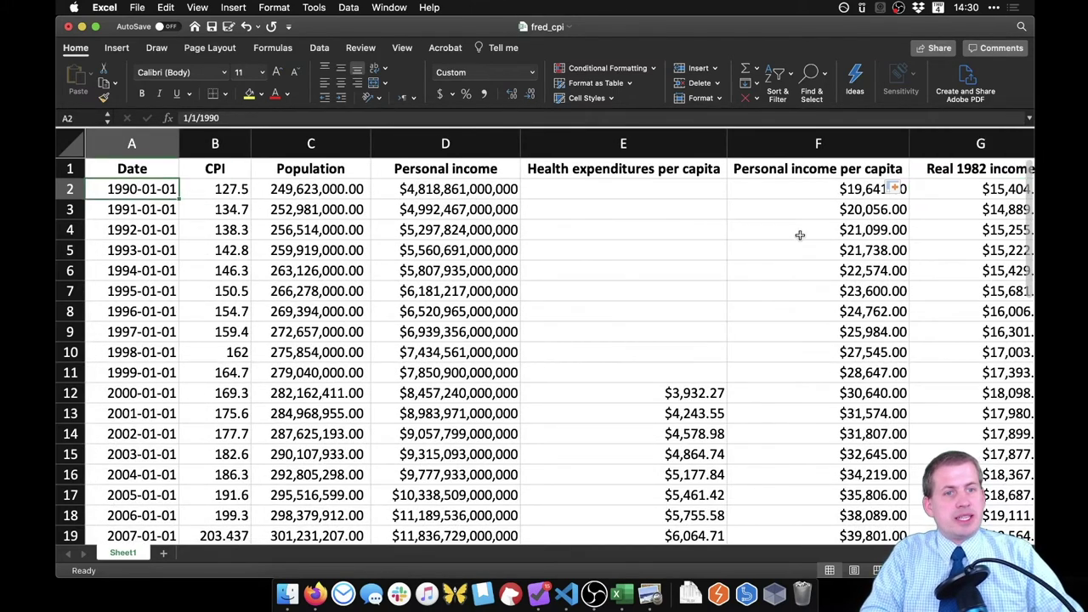
scroll(797, 238, down, 8)
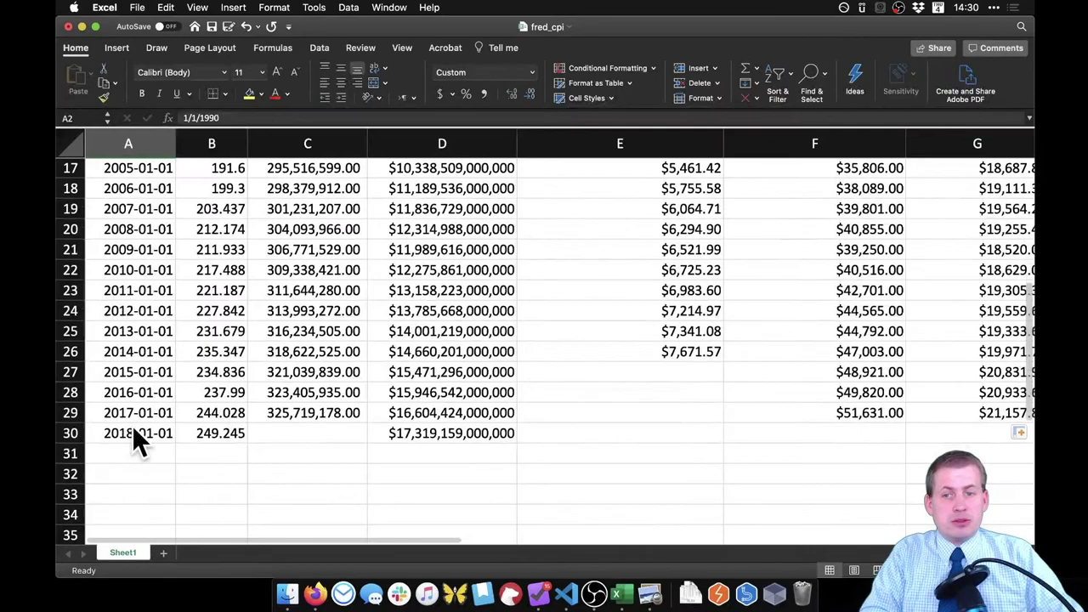
scroll(853, 380, right, 2)
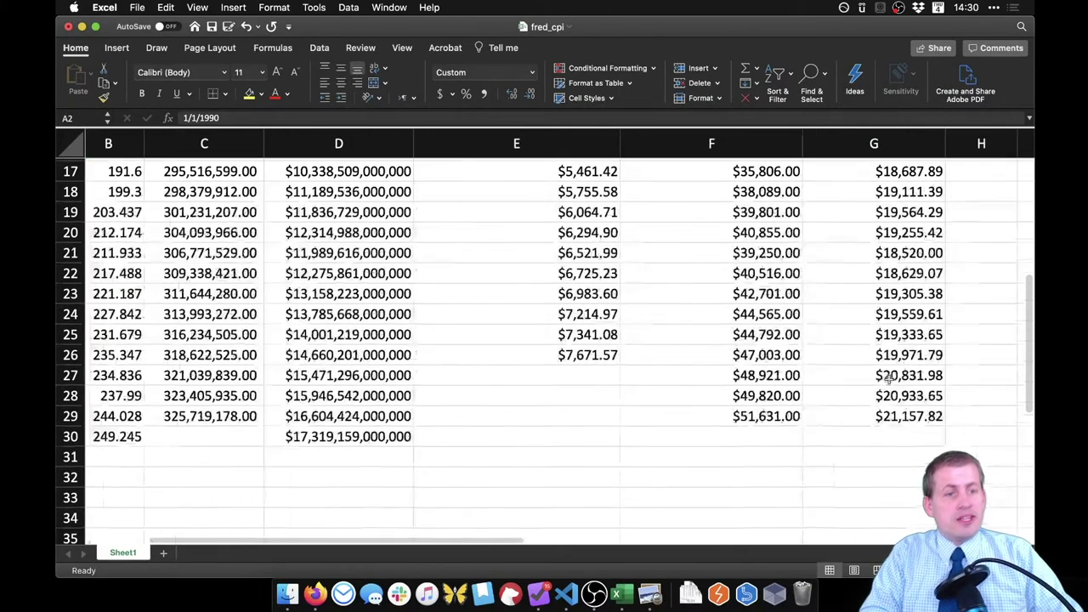
click(888, 415)
scroll(960, 390, up, 8)
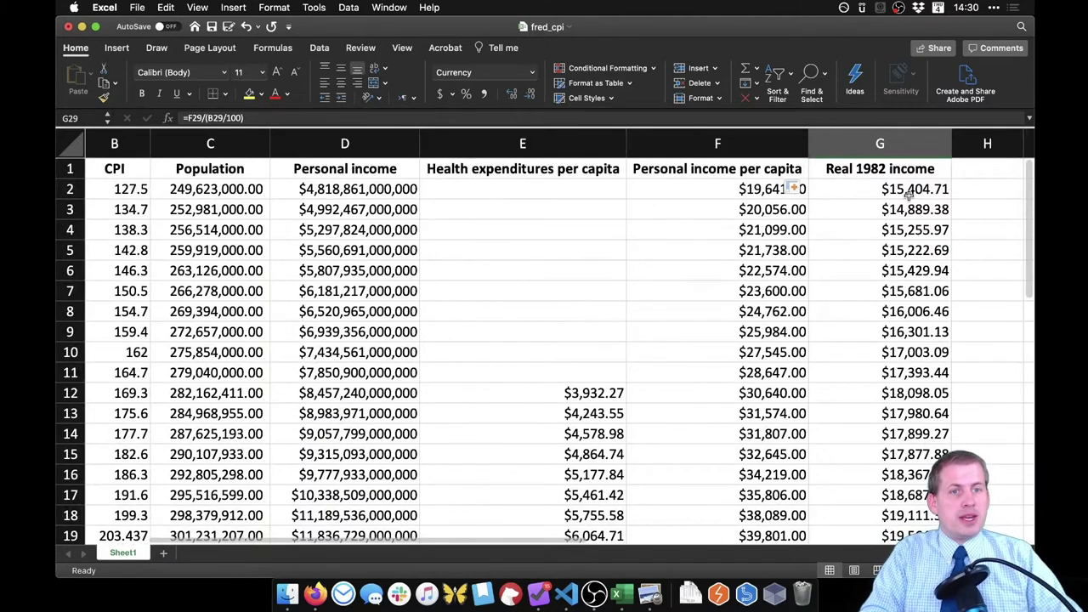
scroll(899, 357, down, 5)
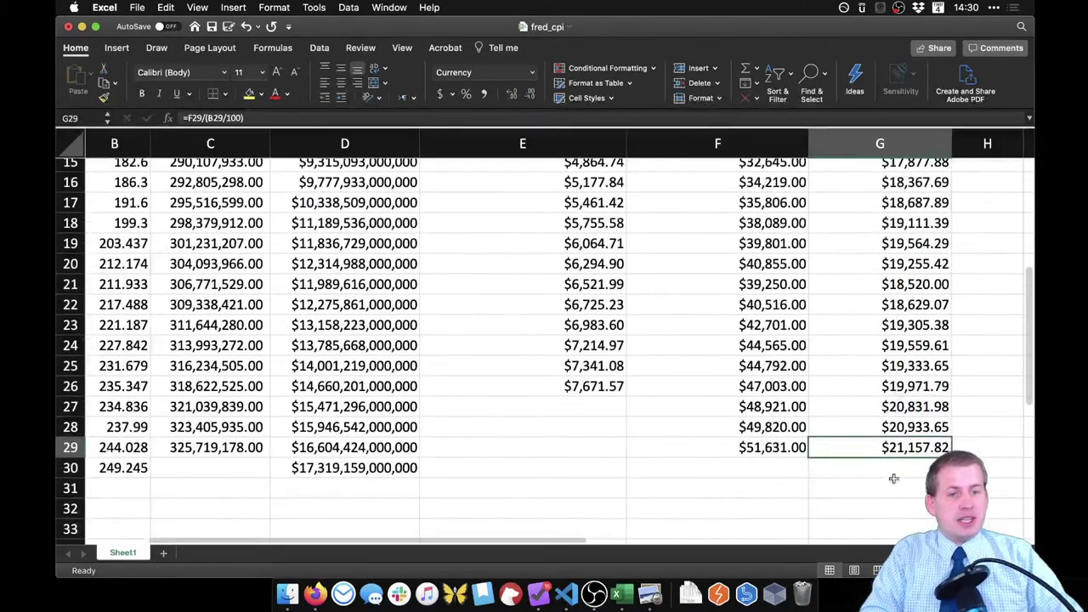
Compare the 2017 Personal income per capita with the Real 1982 income of that year
click(788, 450)
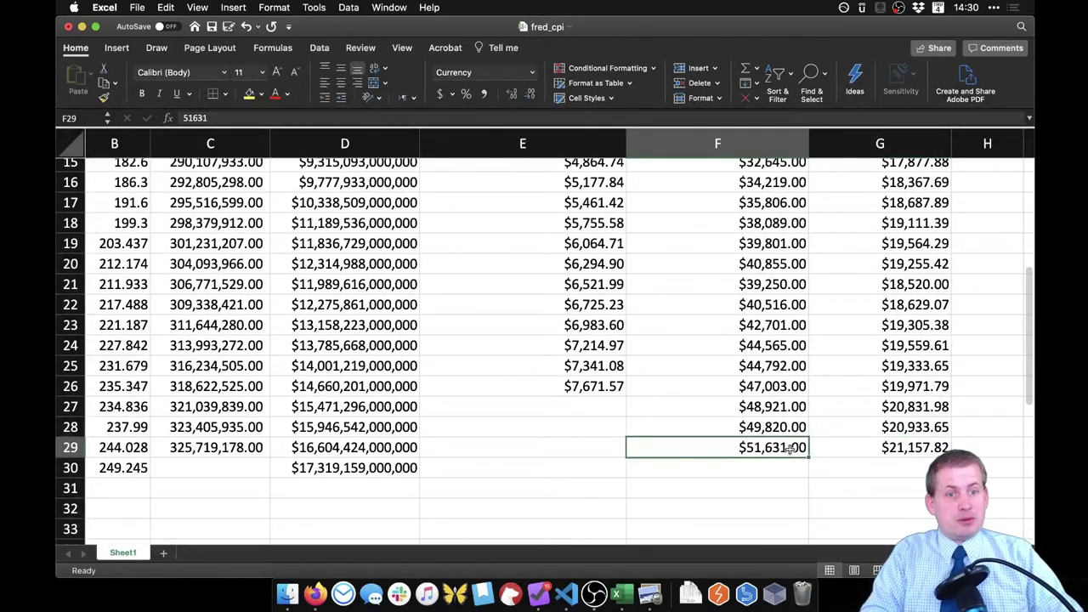
click(899, 451)
scroll(870, 454, up, 2)
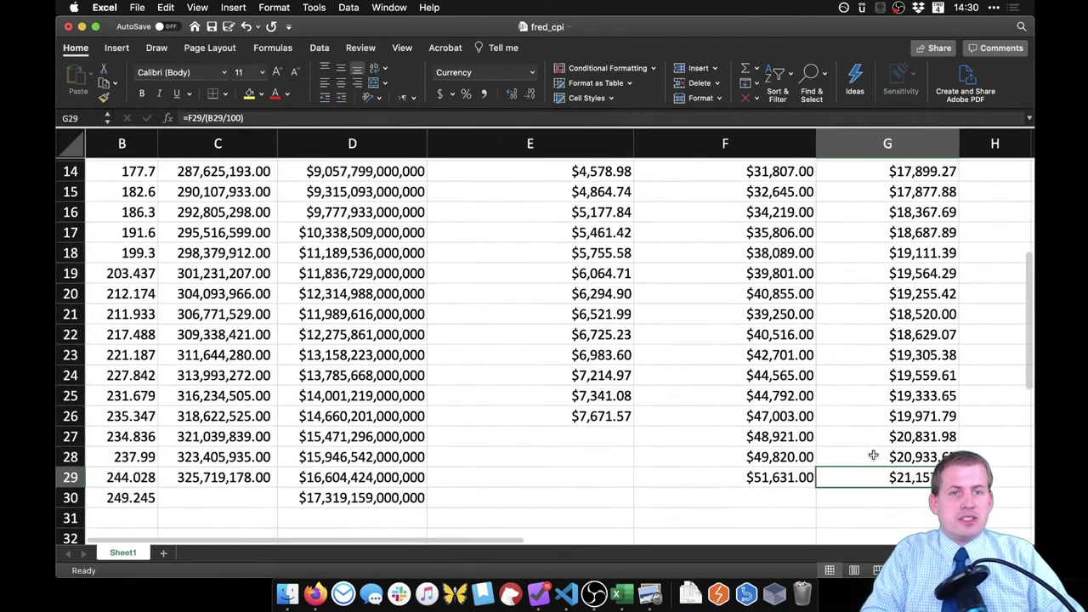
Review the Real 1982 income column from its header down to the 2017 row, including the 2016 formula in G28
scroll(816, 468, left, 1)
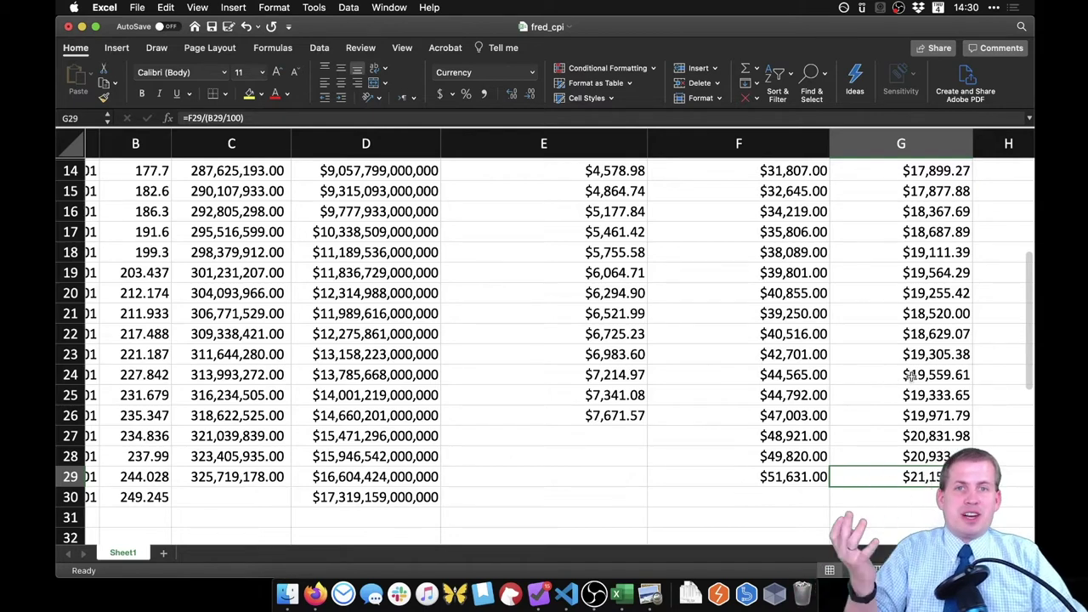
scroll(839, 418, up, 2)
scroll(838, 418, right, 2)
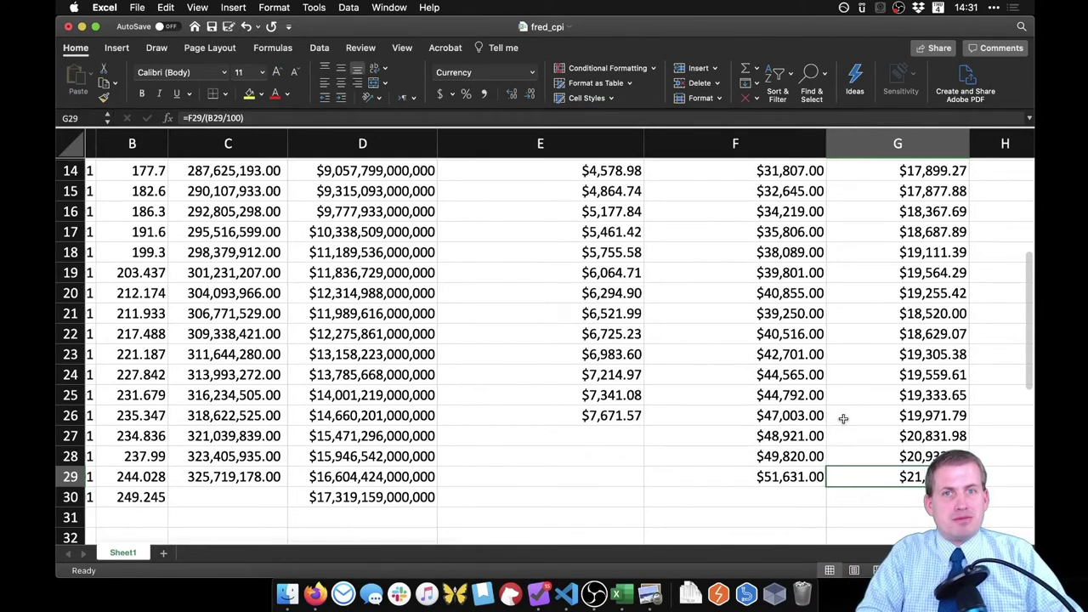
scroll(843, 418, down, 2)
scroll(842, 418, right, 2)
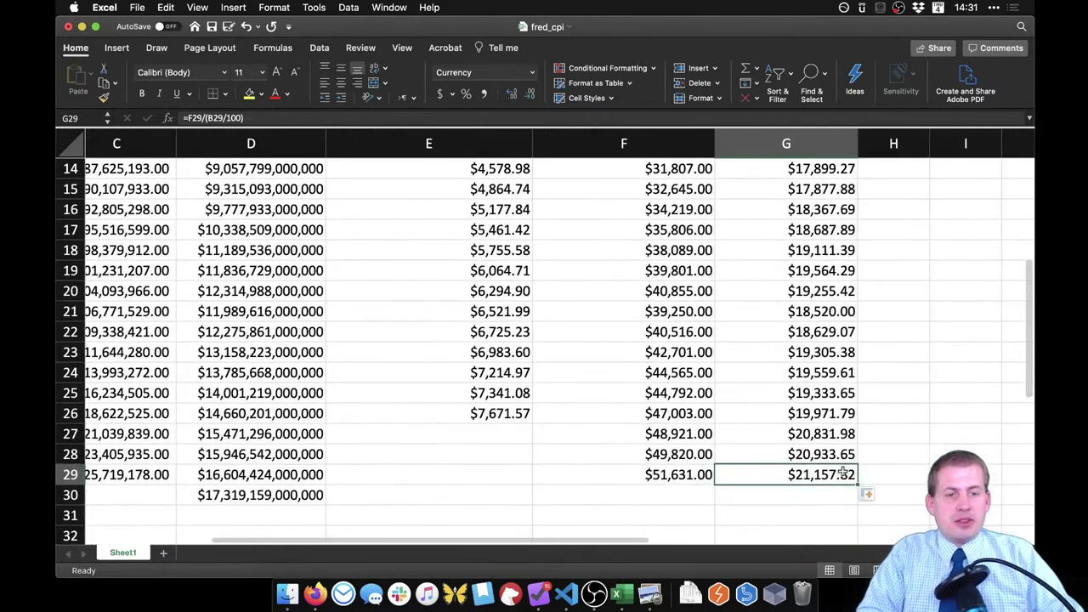
scroll(824, 318, up, 10)
drag(816, 170, 815, 453)
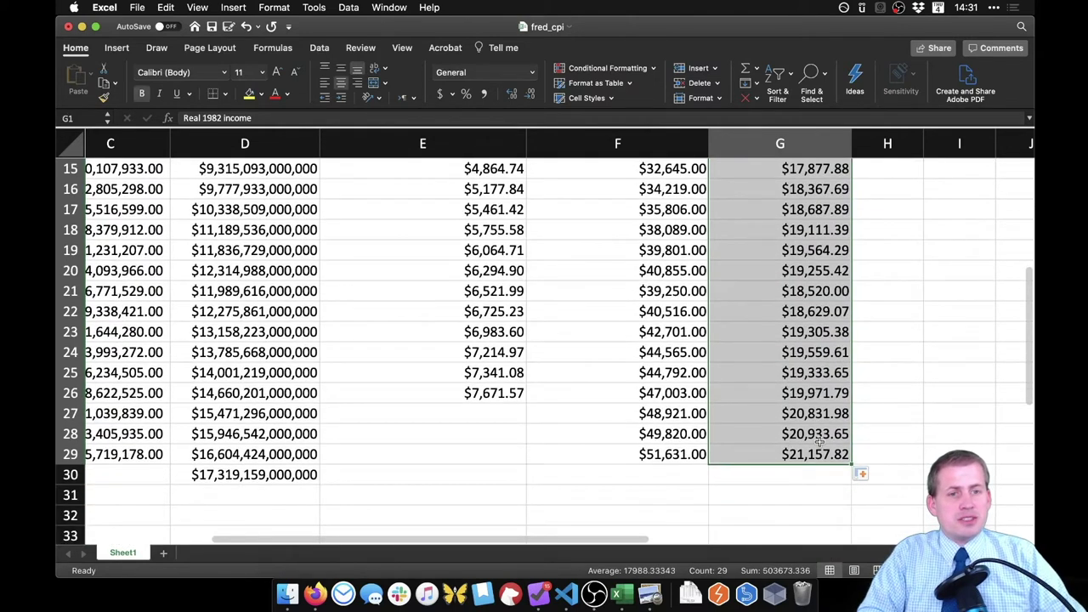
click(826, 434)
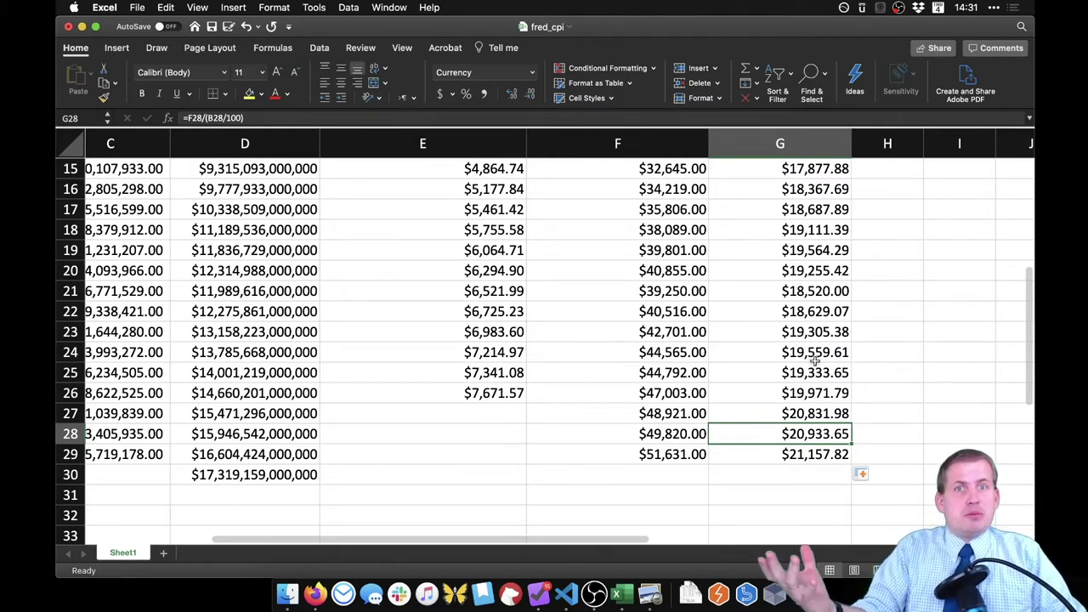
Compare the CPI value of 1990 in B2 with that of 2018 in B30
scroll(810, 360, up, 5)
scroll(797, 360, left, 5)
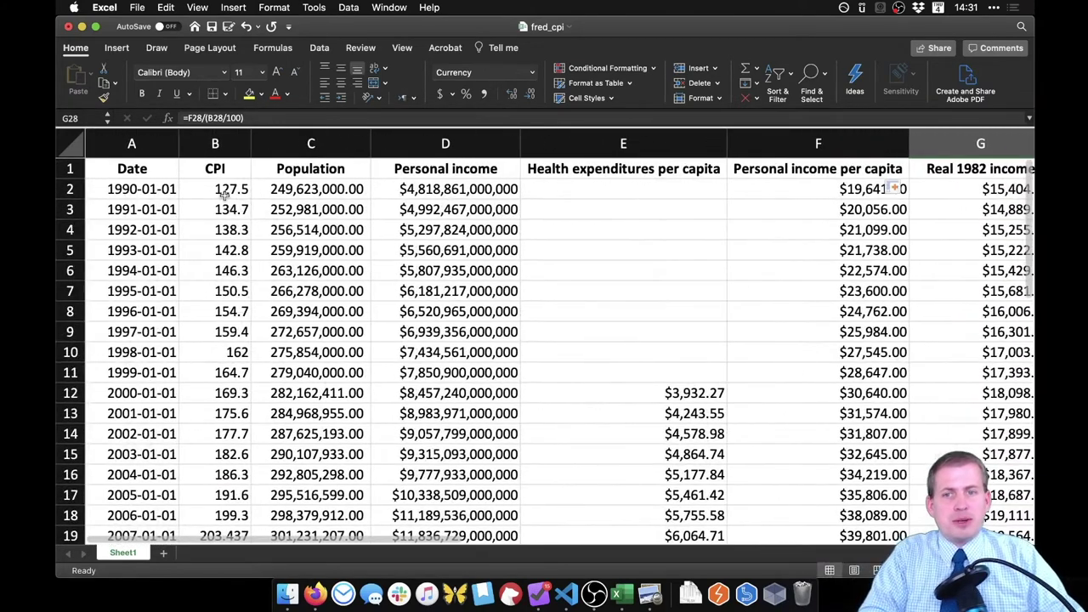
click(228, 189)
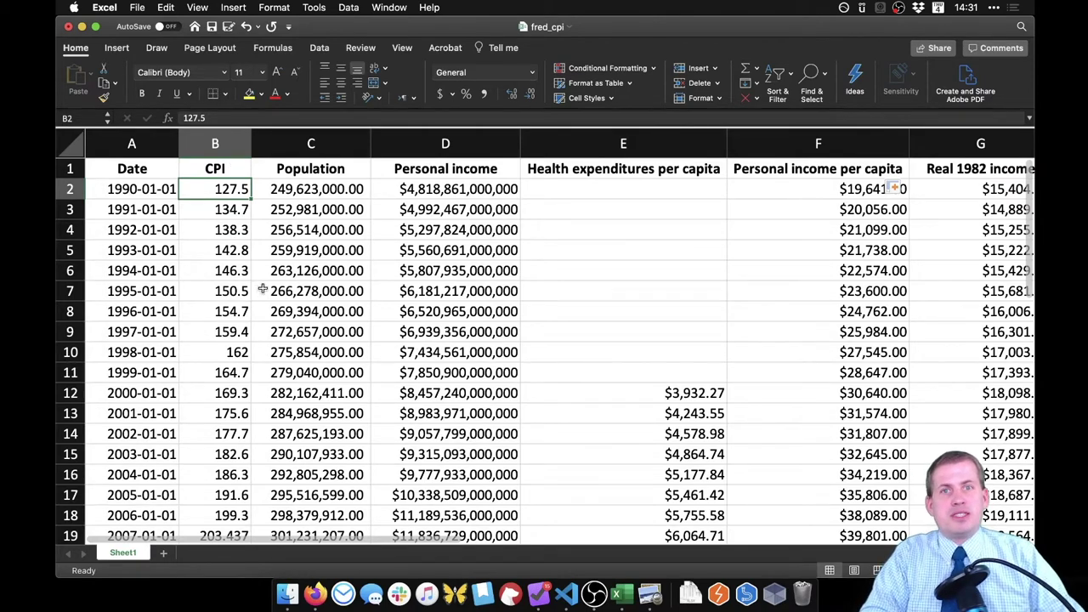
scroll(255, 293, down, 10)
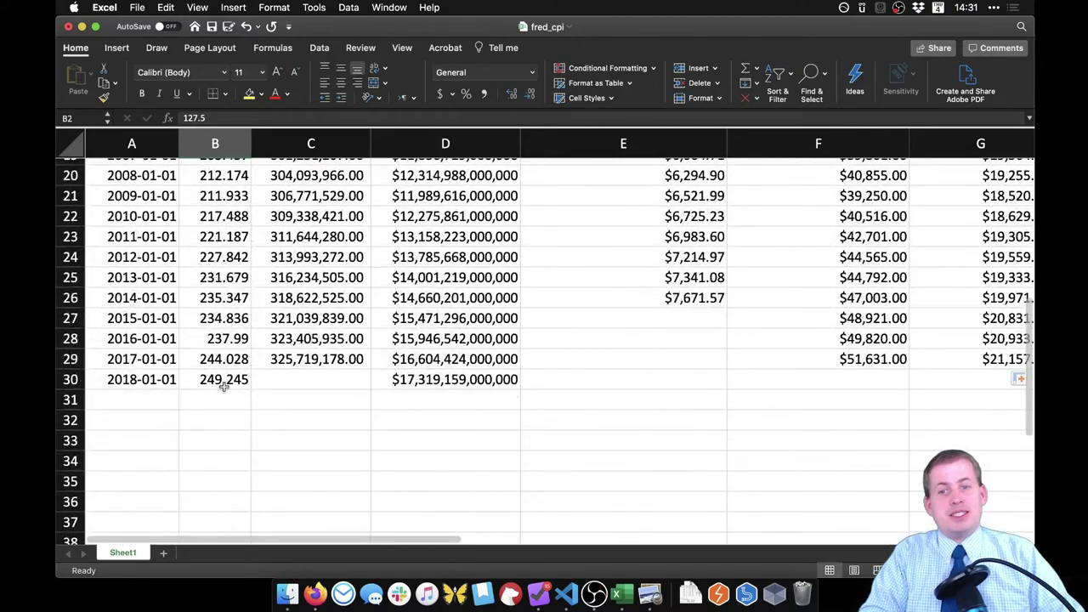
click(224, 384)
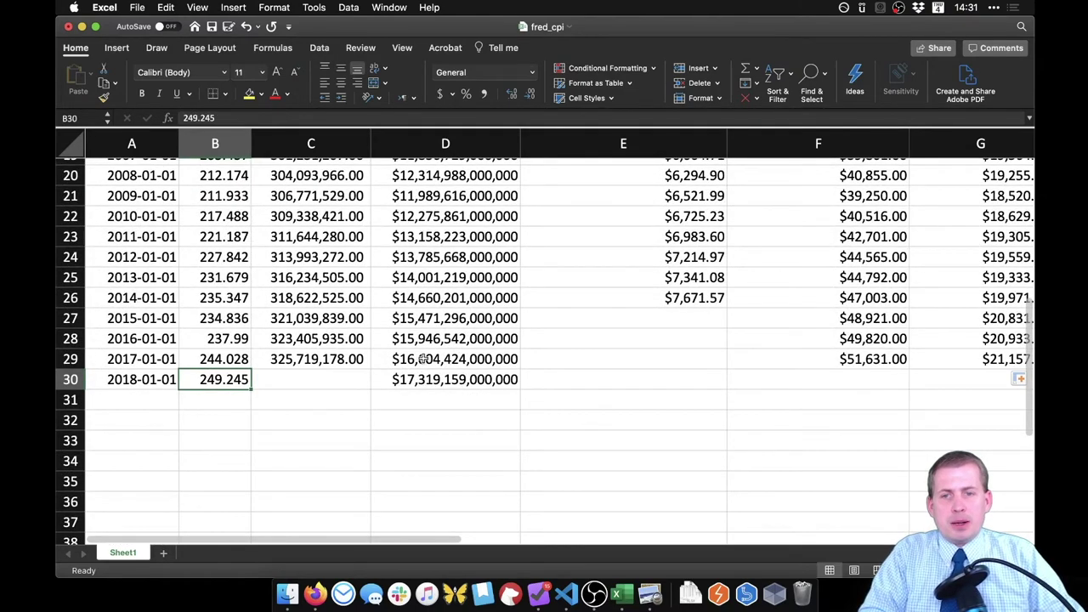
scroll(422, 359, up, 10)
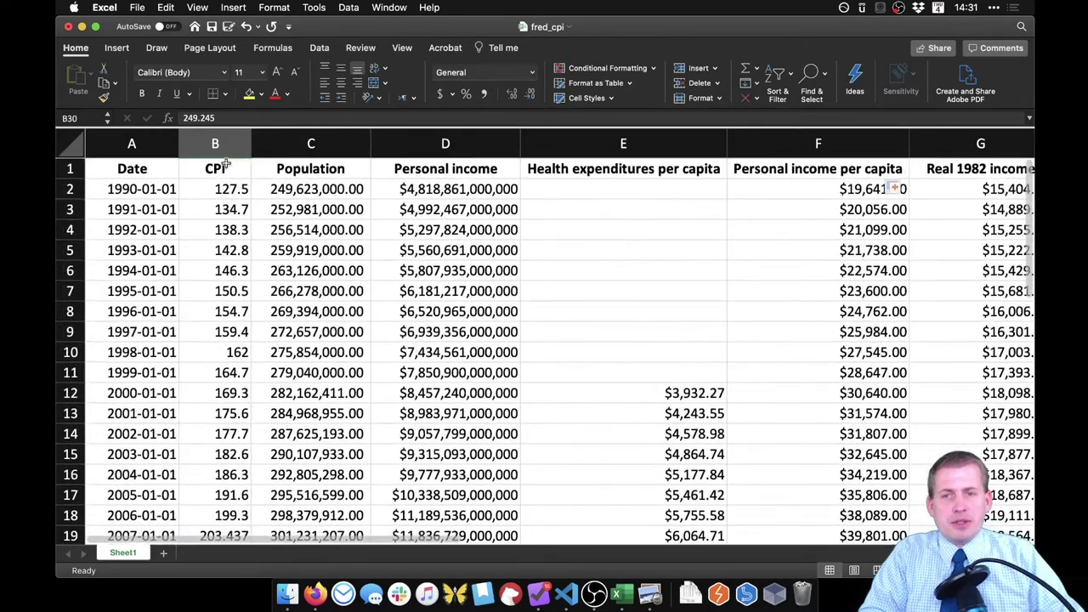
Switch to Preview and move the CPI rebasing formula image over the worksheet for reading
click(219, 152)
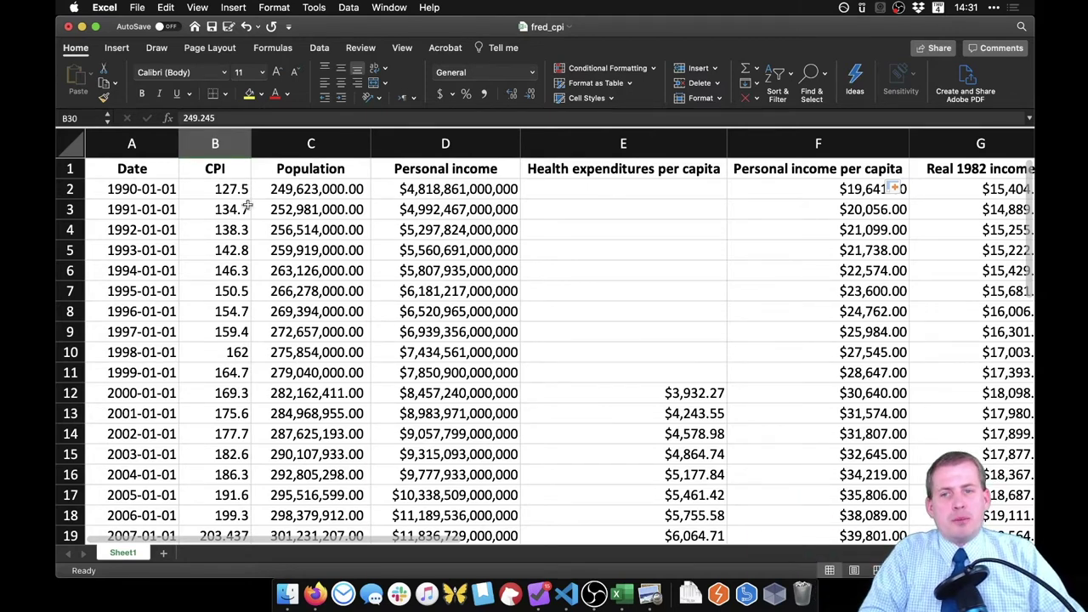
key(super+Tab)
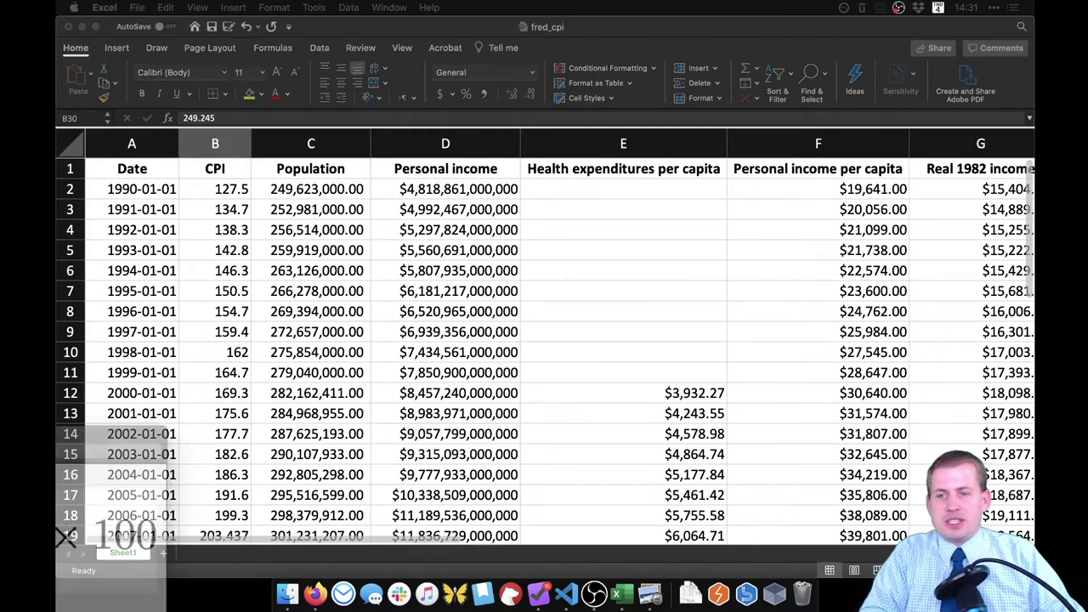
drag(66, 425, 495, 151)
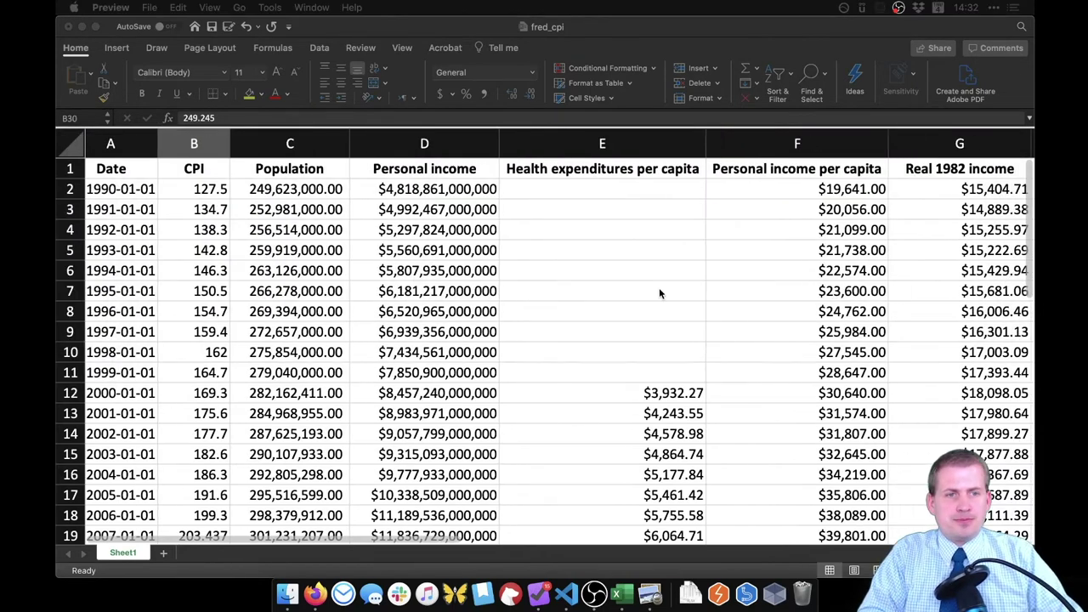
Return to the fred_cpi workbook in Excel and enter the header 2018 CPI in H1, beside Real 1982 income
scroll(659, 293, right, 3)
click(926, 168)
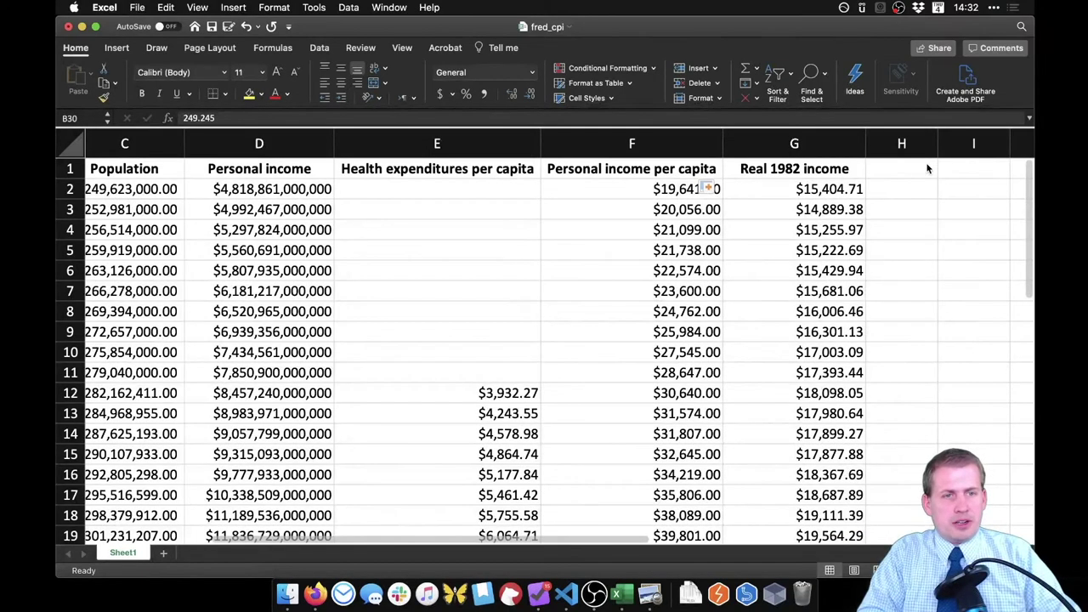
click(913, 165)
text(2018 CPI)
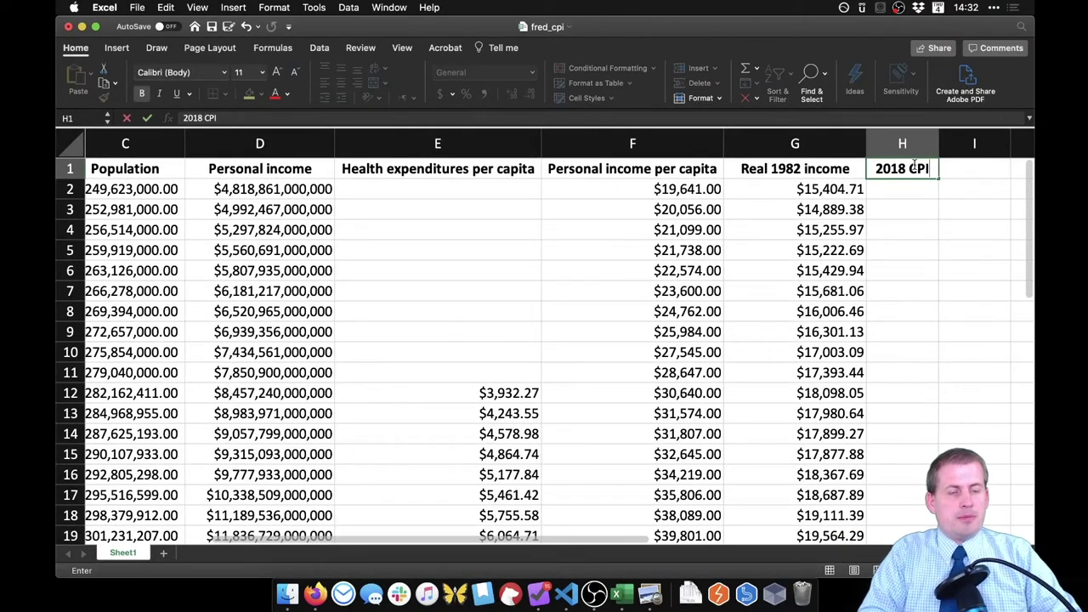
key(Return)
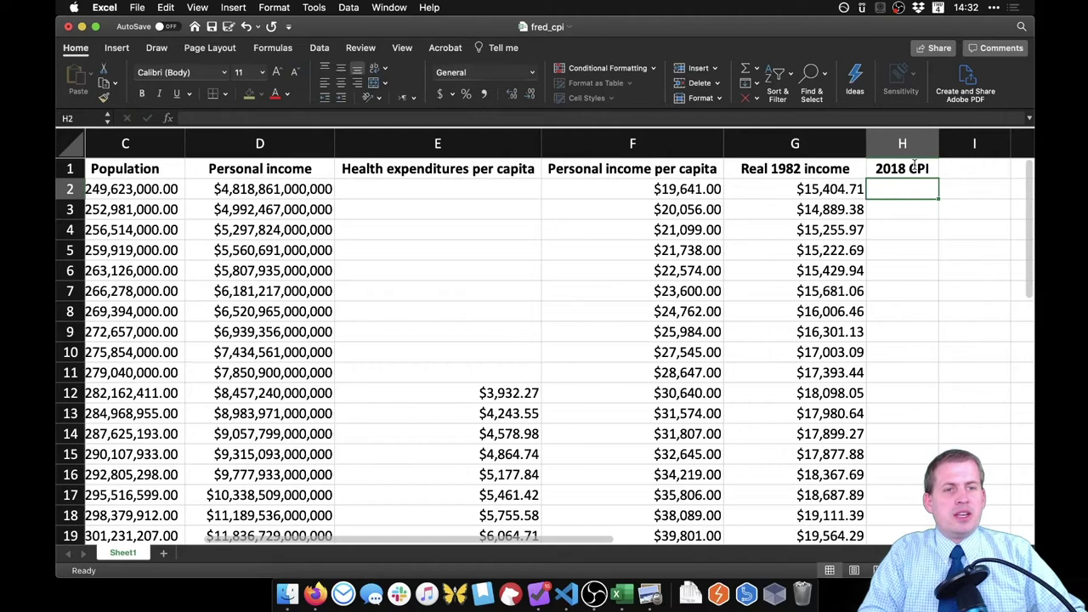
Start the formula =B2/B30 in H2, dividing the 1990 CPI by the 2018 CPI
scroll(244, 199, left, 4)
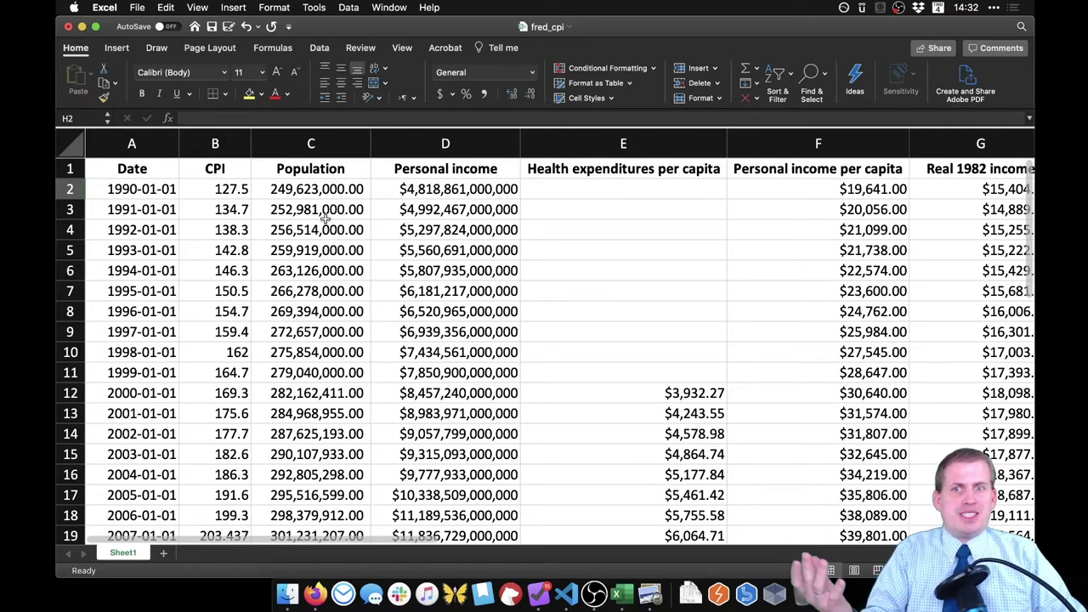
scroll(328, 216, right, 5)
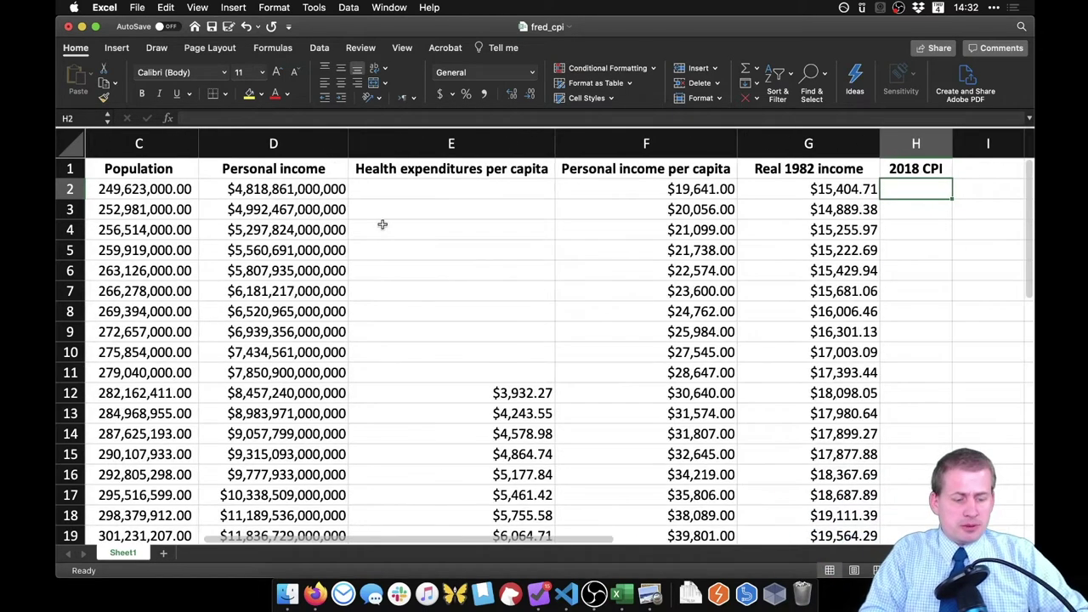
text(=)
scroll(383, 225, left, 5)
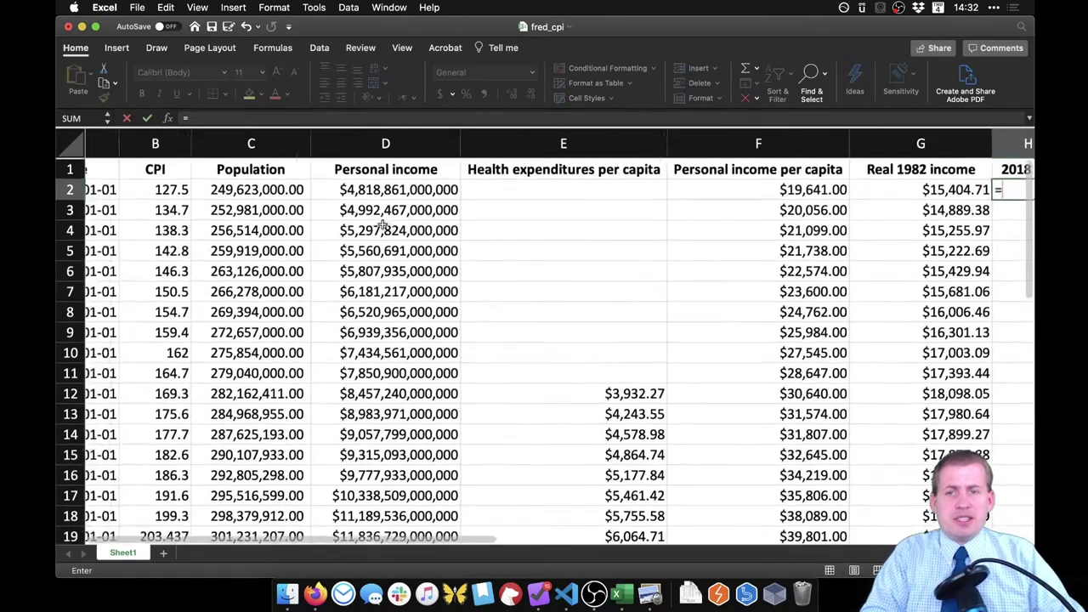
click(234, 189)
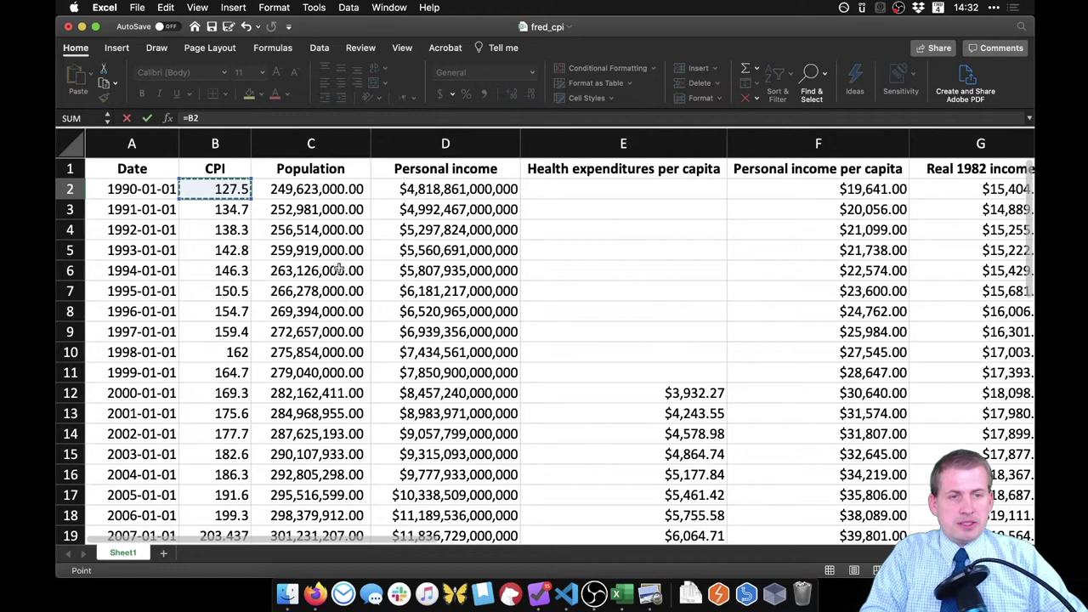
text(/)
scroll(337, 285, right, 5)
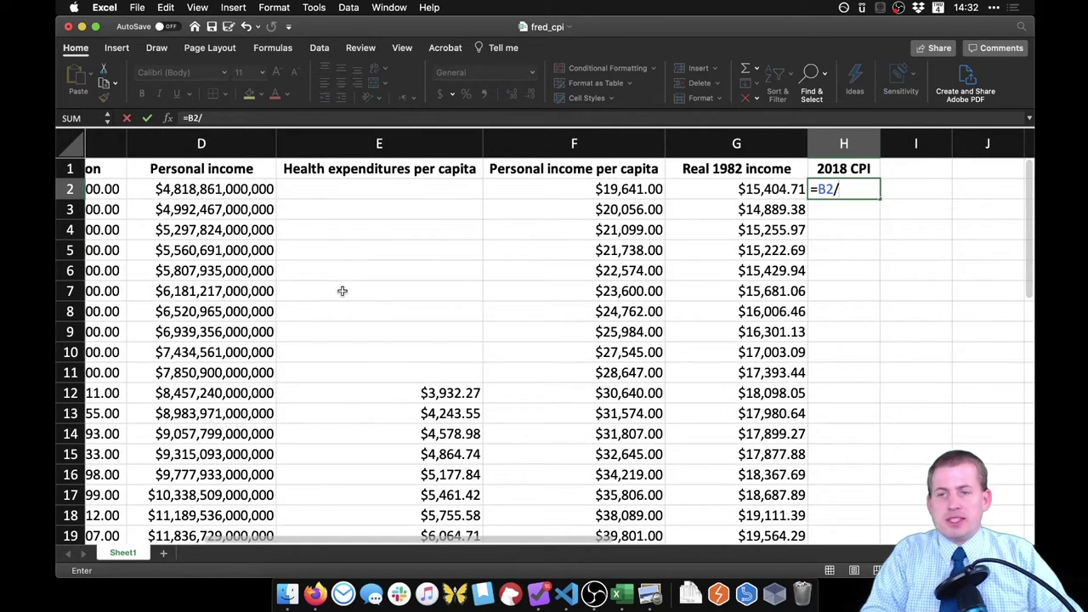
scroll(345, 289, down, 4)
scroll(345, 289, left, 3)
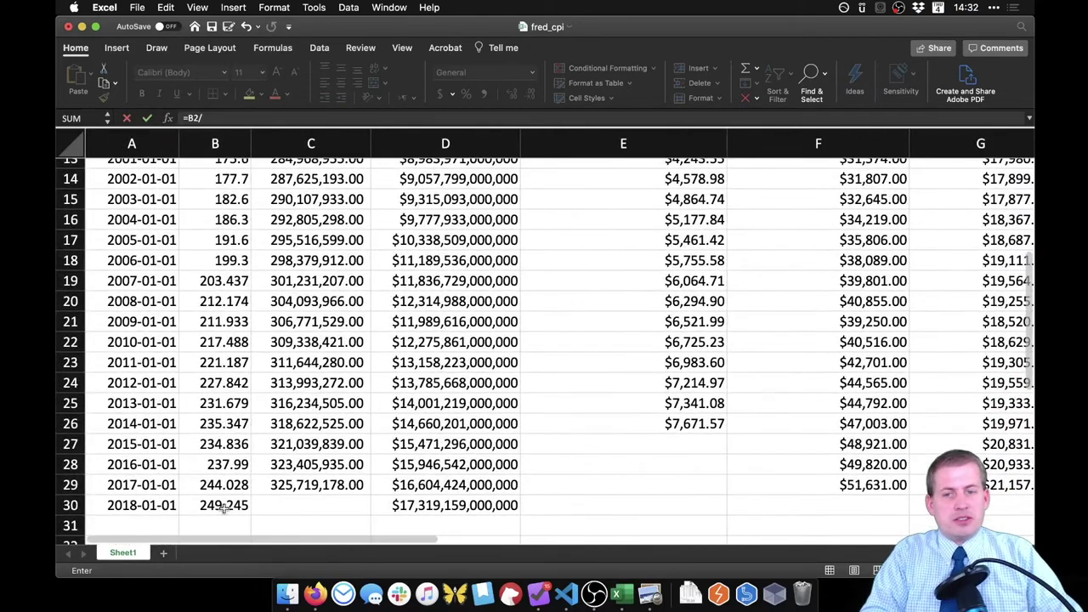
click(229, 506)
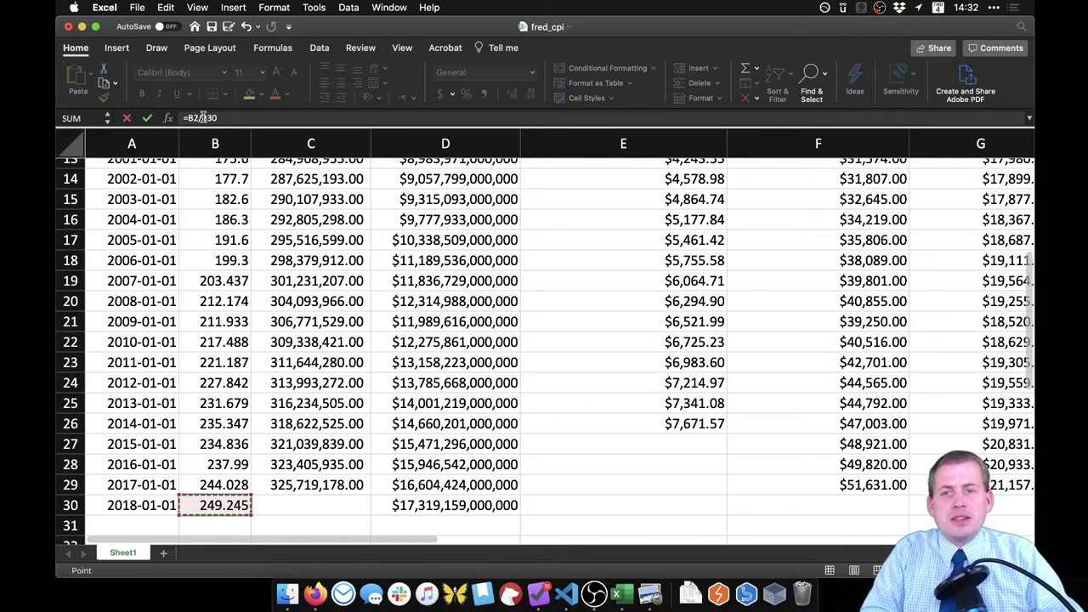
Make the 2018 CPI reference absolute so the H2 formula reads =B2/$B$30, and enter it
scroll(396, 235, up, 8)
scroll(396, 234, right, 3)
scroll(396, 234, up, 4)
scroll(396, 235, right, 1)
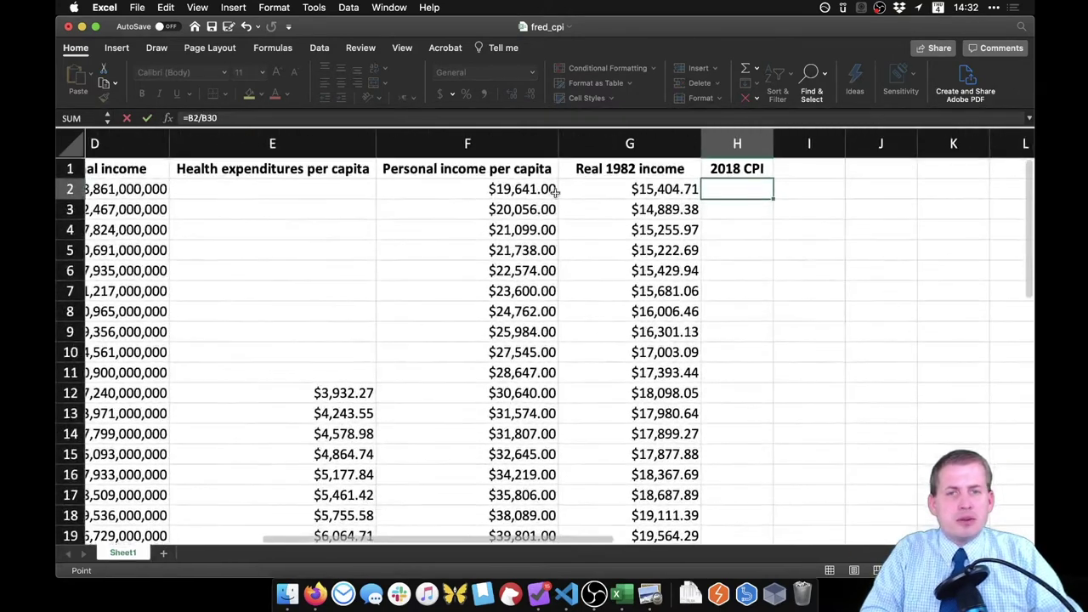
click(730, 189)
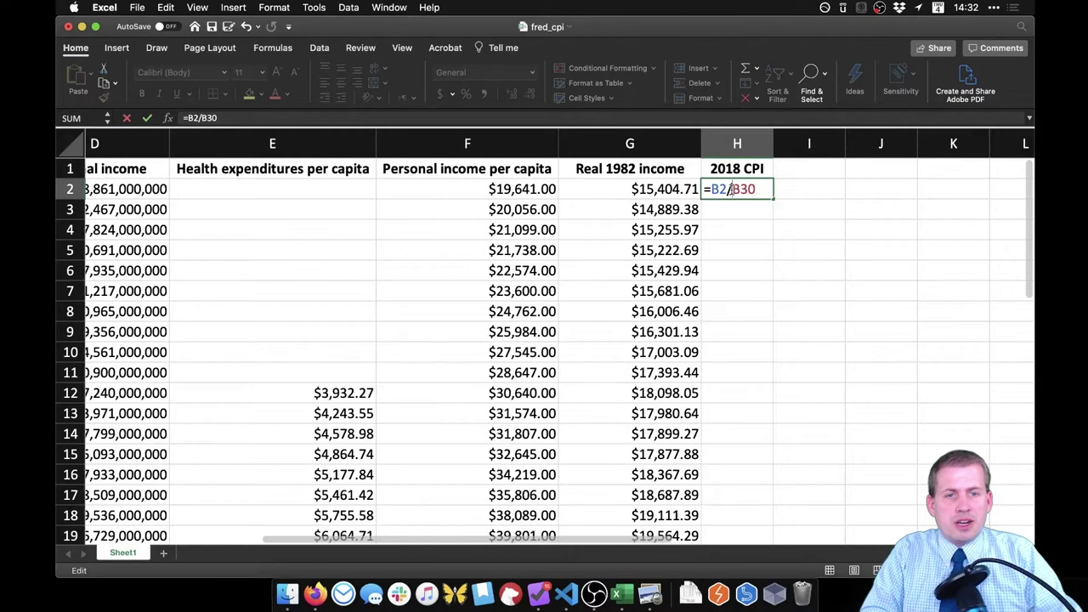
text($)
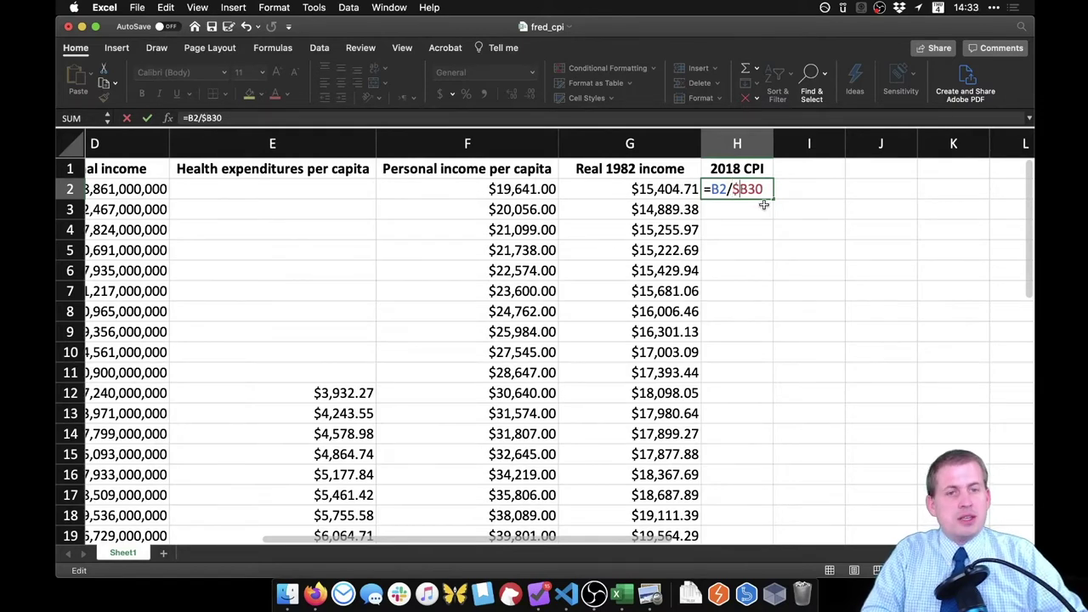
key(Right)
text($)
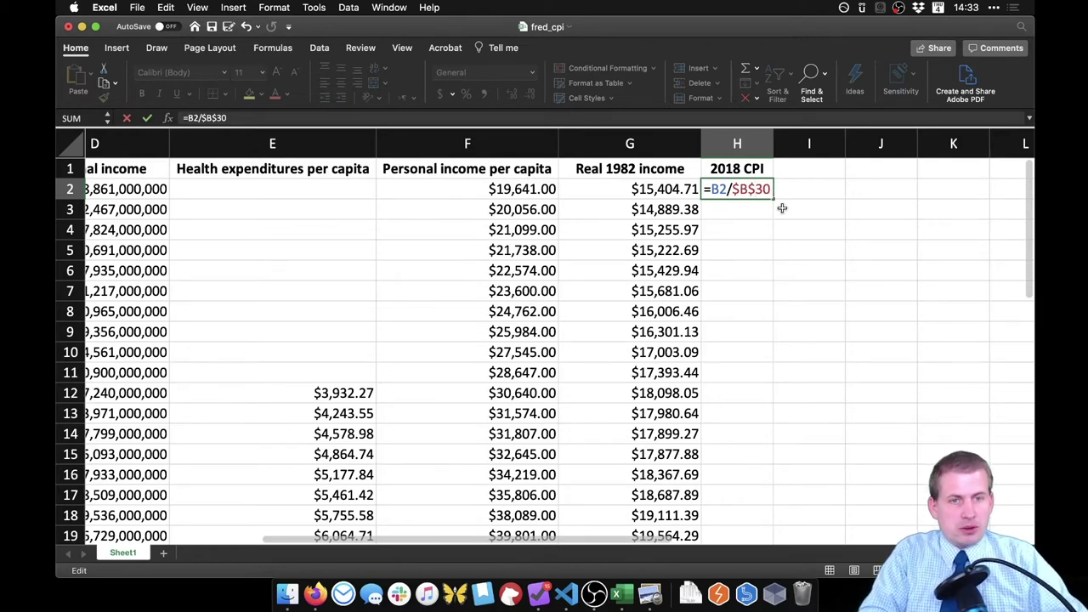
key(Return)
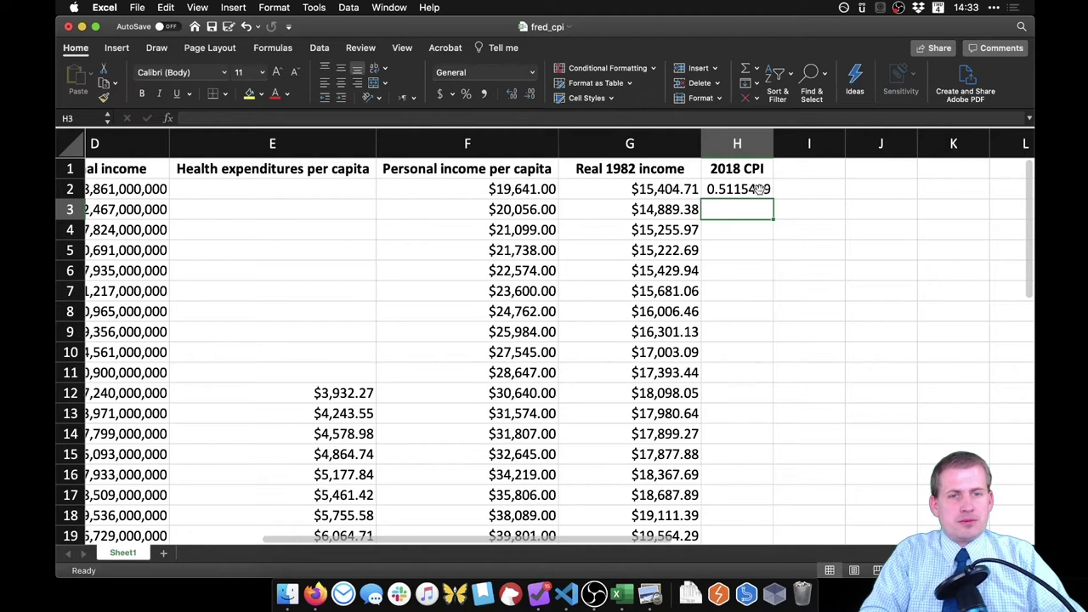
Extend the H2 formula to multiply the ratio by 100, giving =B2/$B$30 * 100
click(760, 188)
click(363, 114)
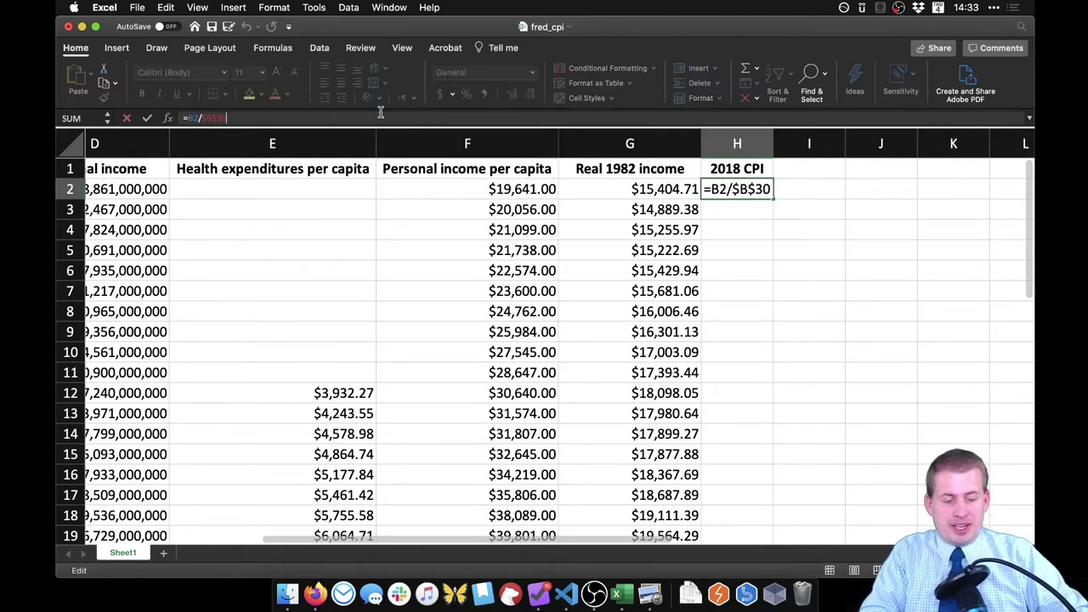
text(* 100)
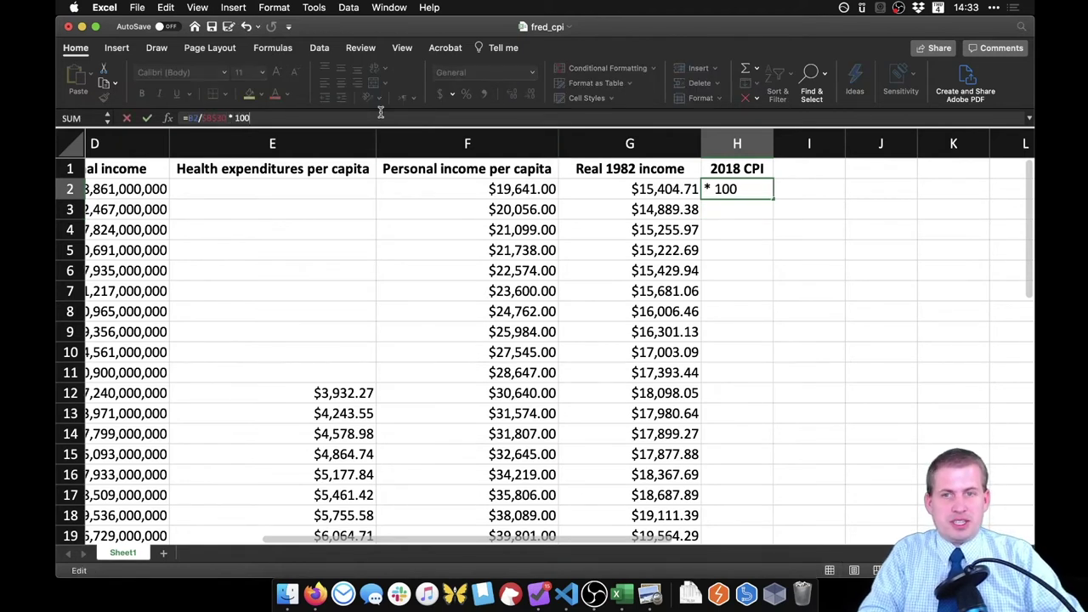
key(Return)
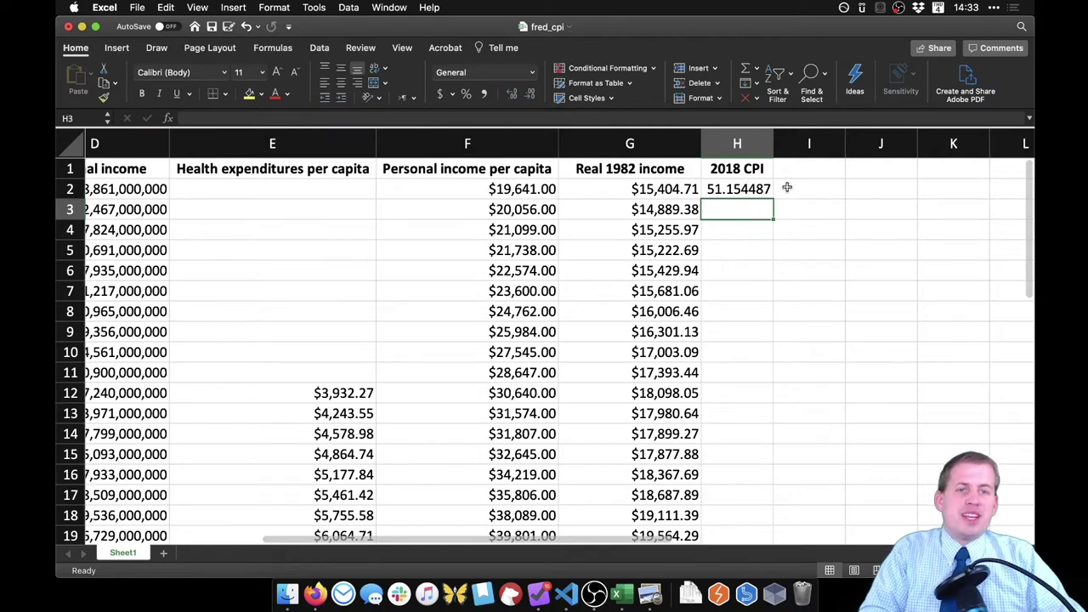
Fill the H2 formula down the 2018 CPI column through row 29
click(761, 189)
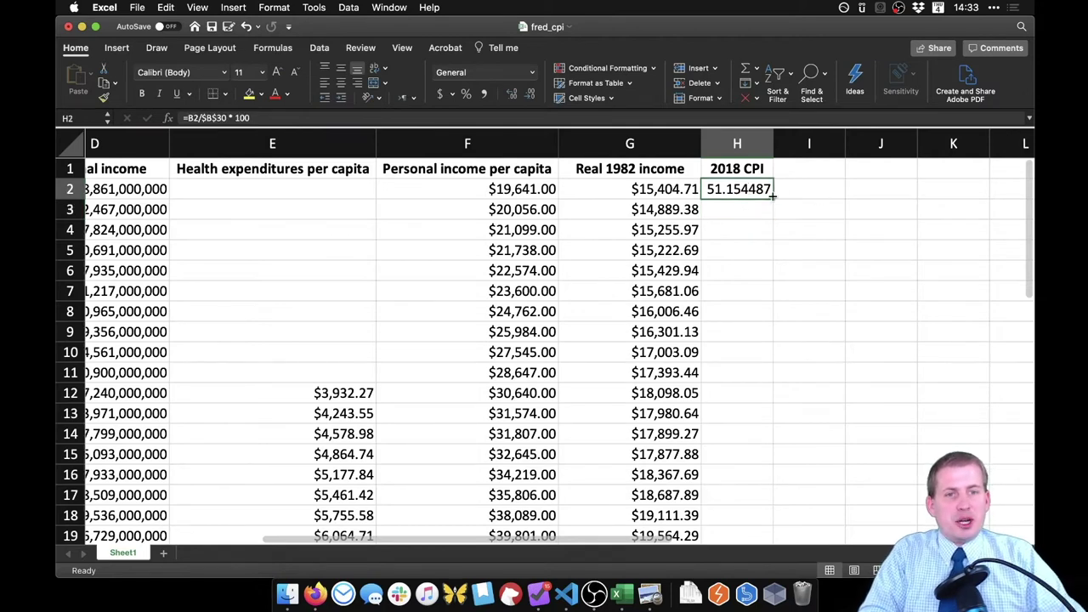
scroll(772, 197, left, 3)
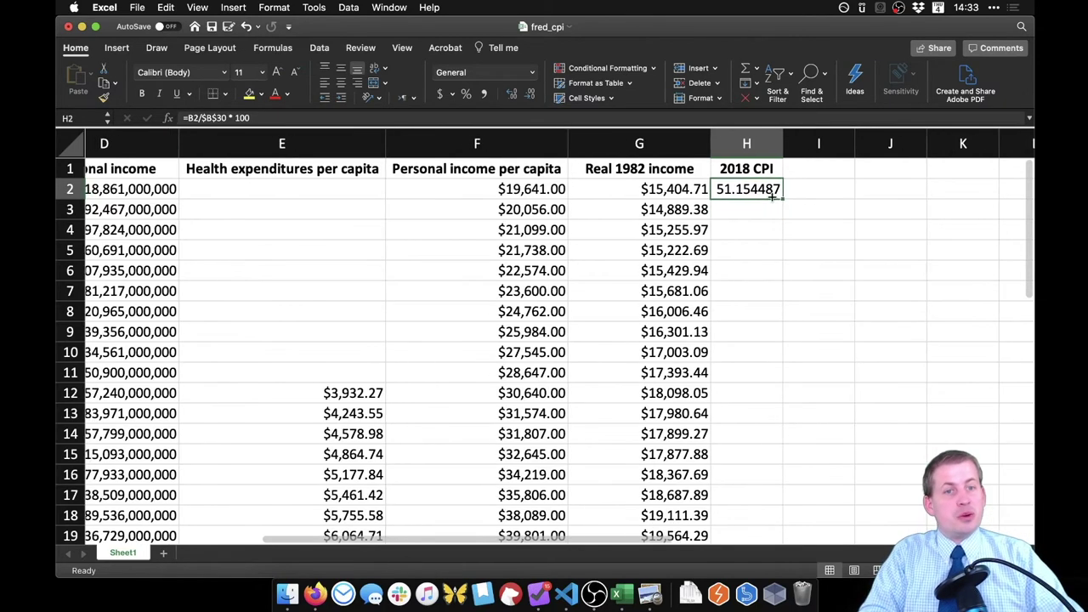
scroll(772, 196, left, 5)
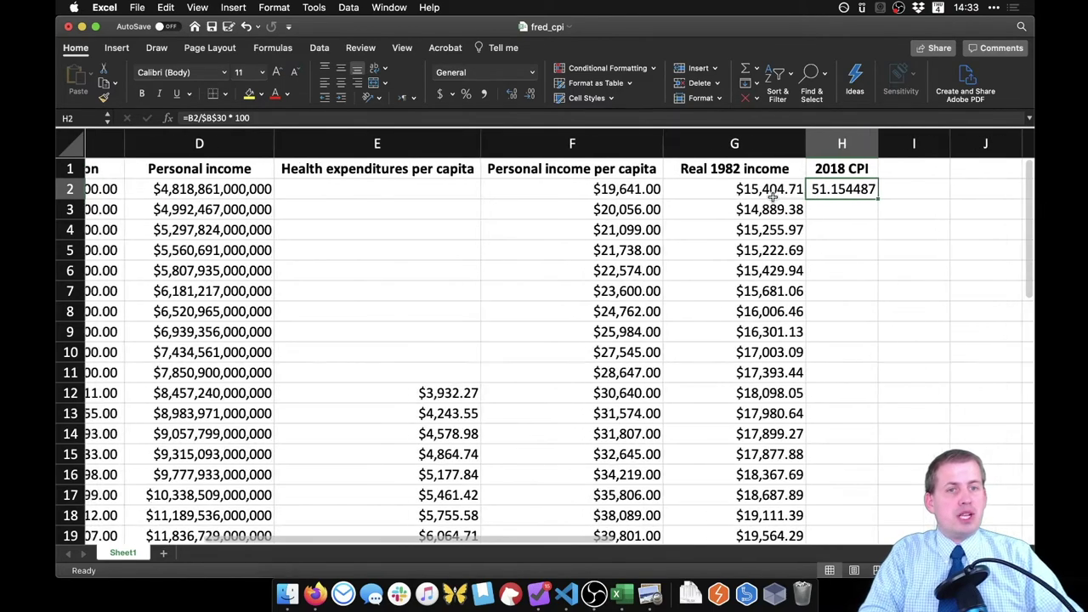
scroll(481, 204, right, 8)
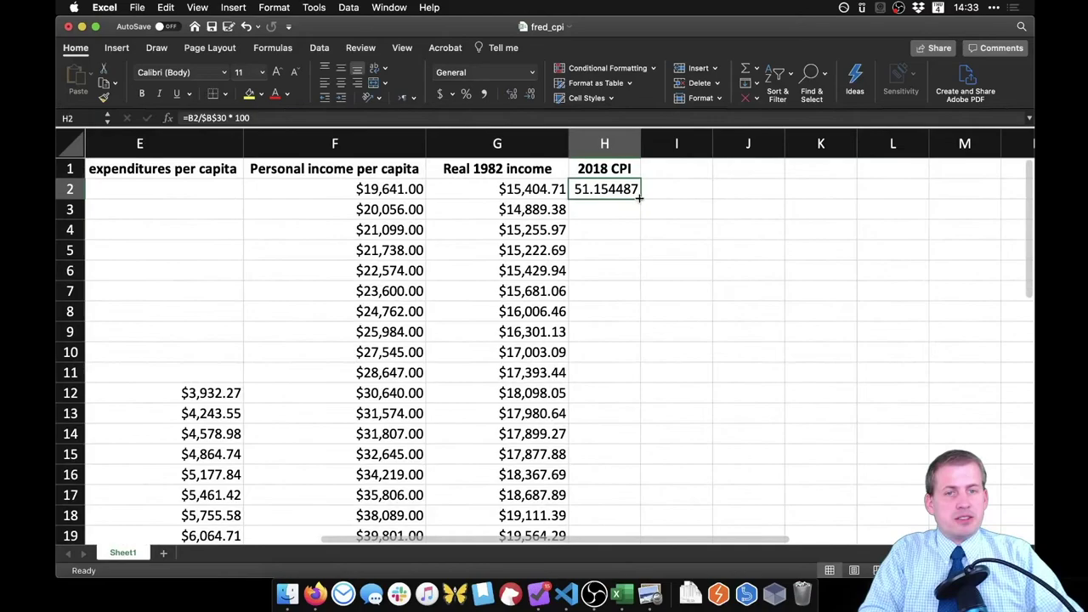
drag(640, 197, 648, 493)
scroll(600, 442, left, 10)
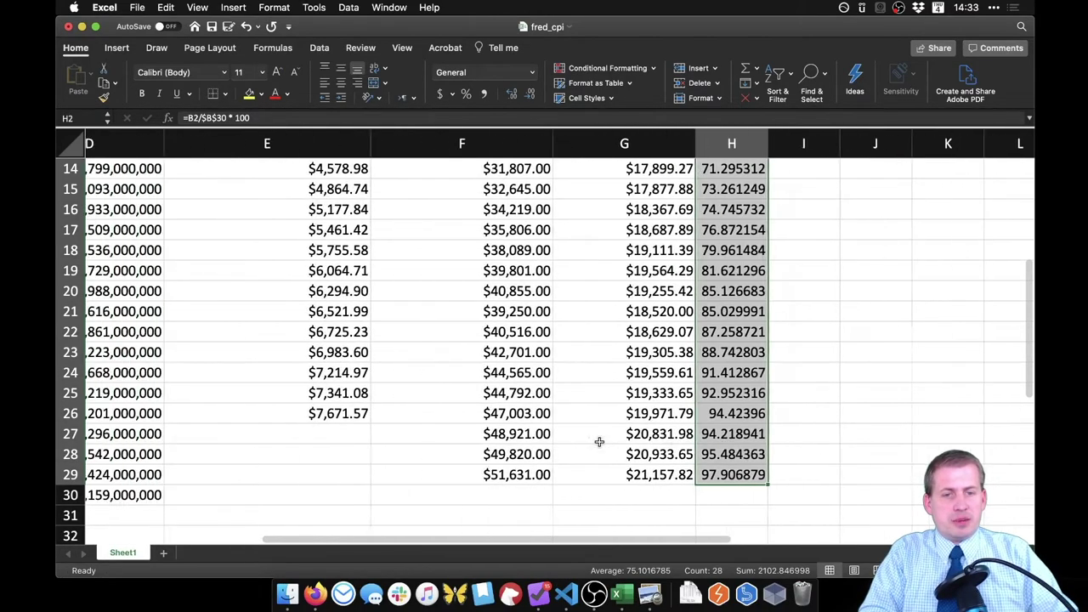
scroll(599, 442, right, 10)
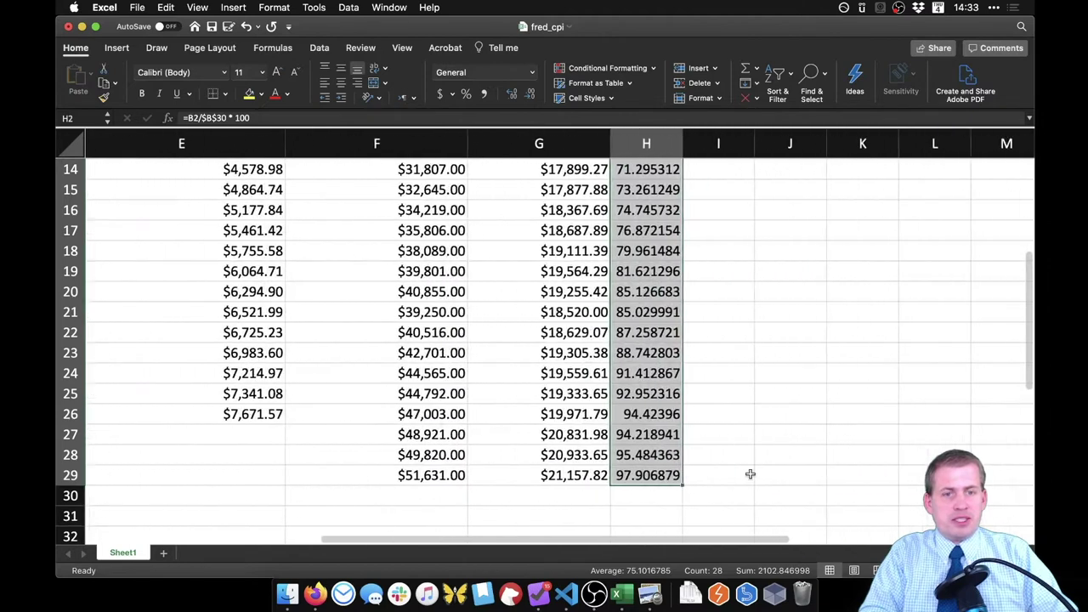
Open the H29 formula and compare its references with the CPI column, checking how far down the data rows go
click(644, 477)
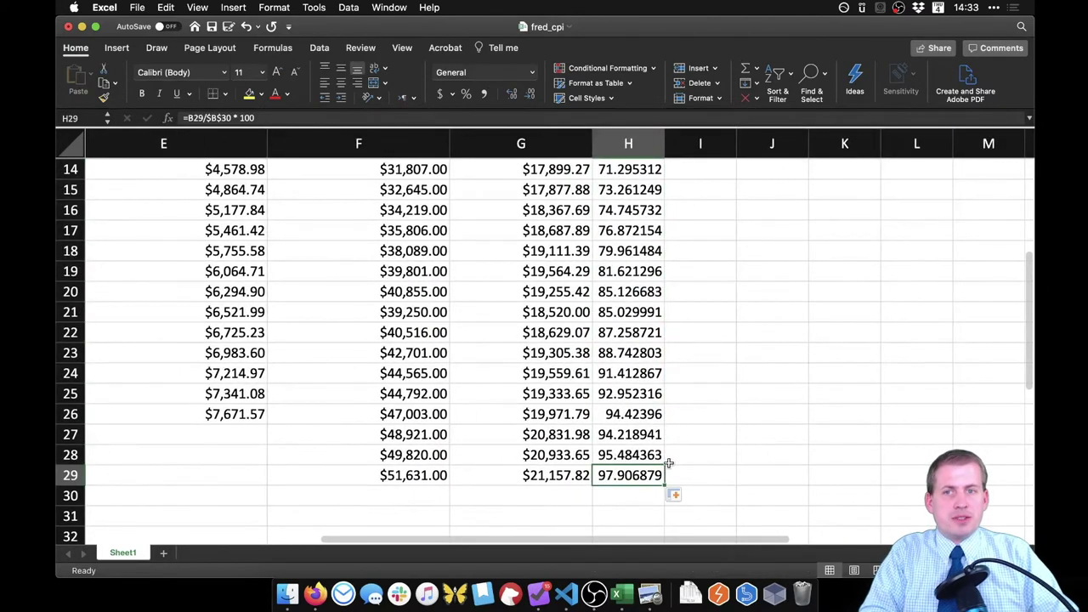
double_click(644, 476)
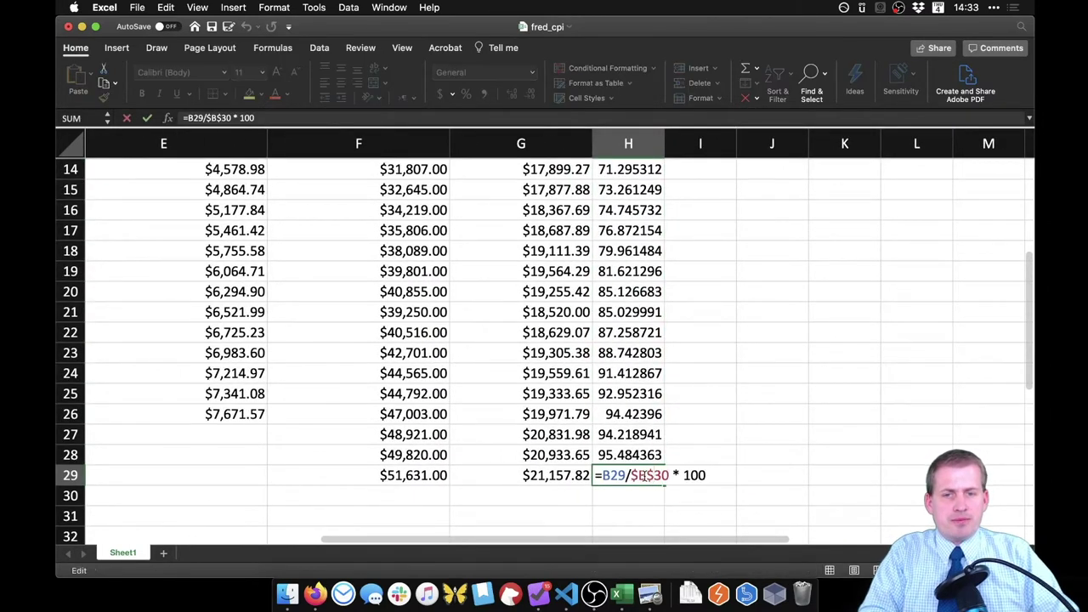
scroll(595, 459, left, 10)
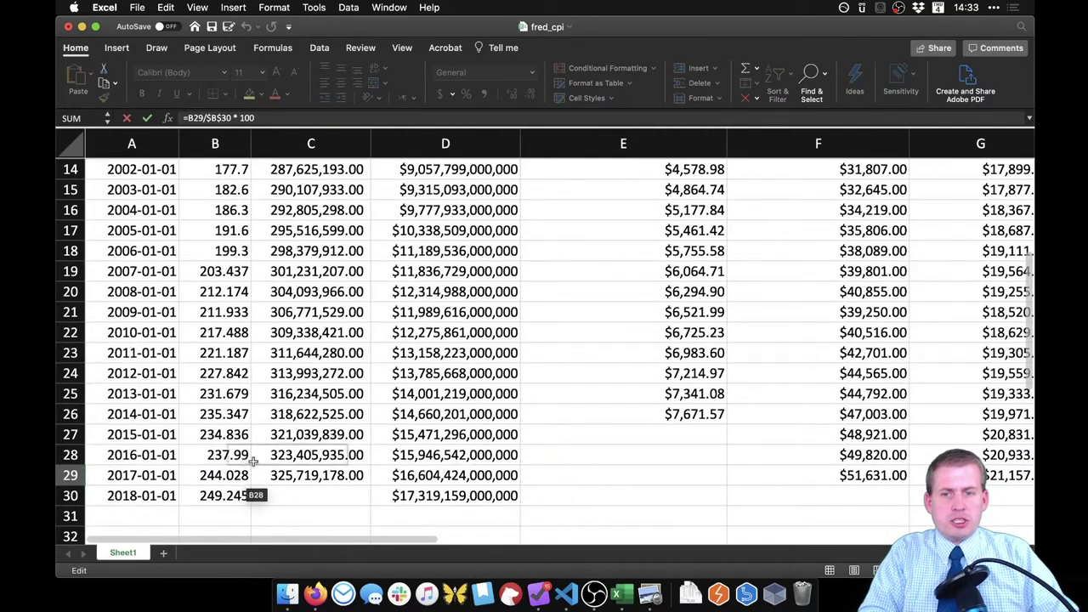
scroll(495, 363, up, 13)
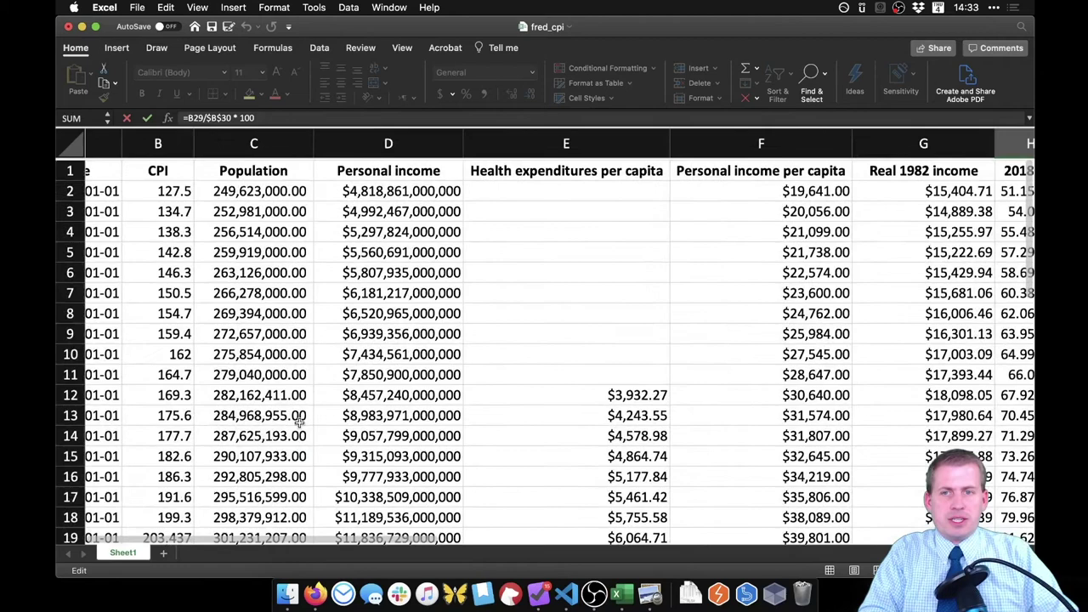
scroll(495, 363, right, 1)
scroll(495, 364, right, 5)
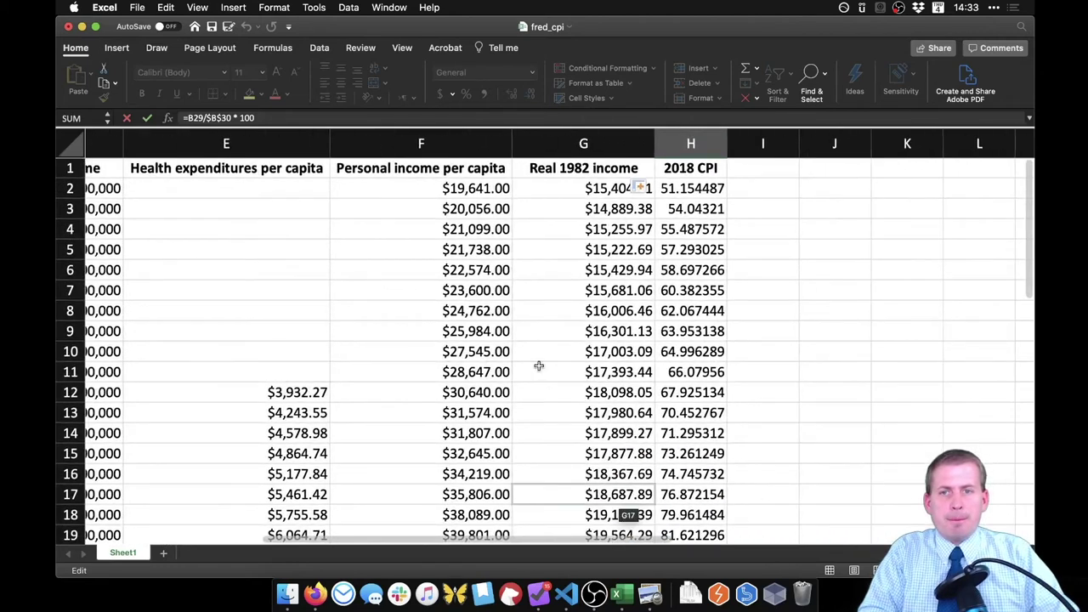
scroll(538, 366, down, 6)
scroll(538, 366, down, 4)
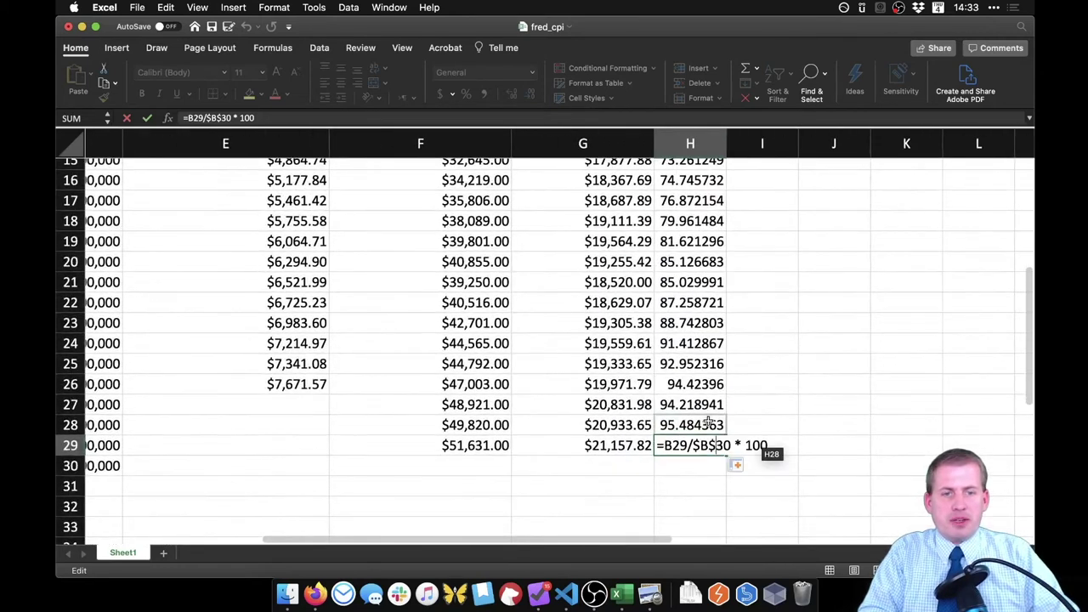
key(Return)
Extend the 2018 CPI formula from H29 into H30 to cover the 2018 row
drag(727, 456, 710, 468)
scroll(593, 414, left, 6)
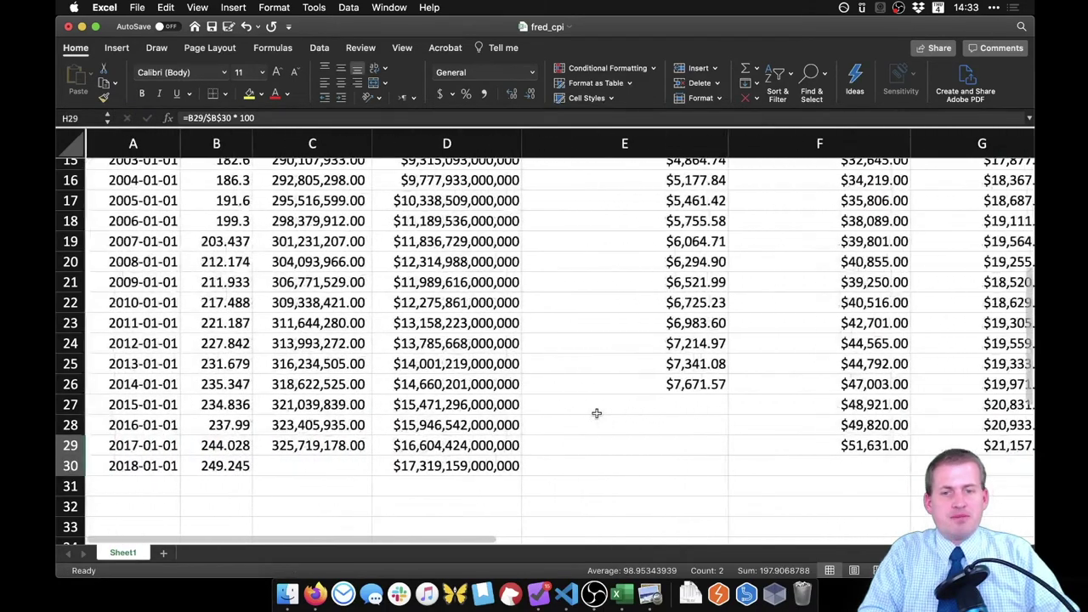
scroll(481, 445, right, 6)
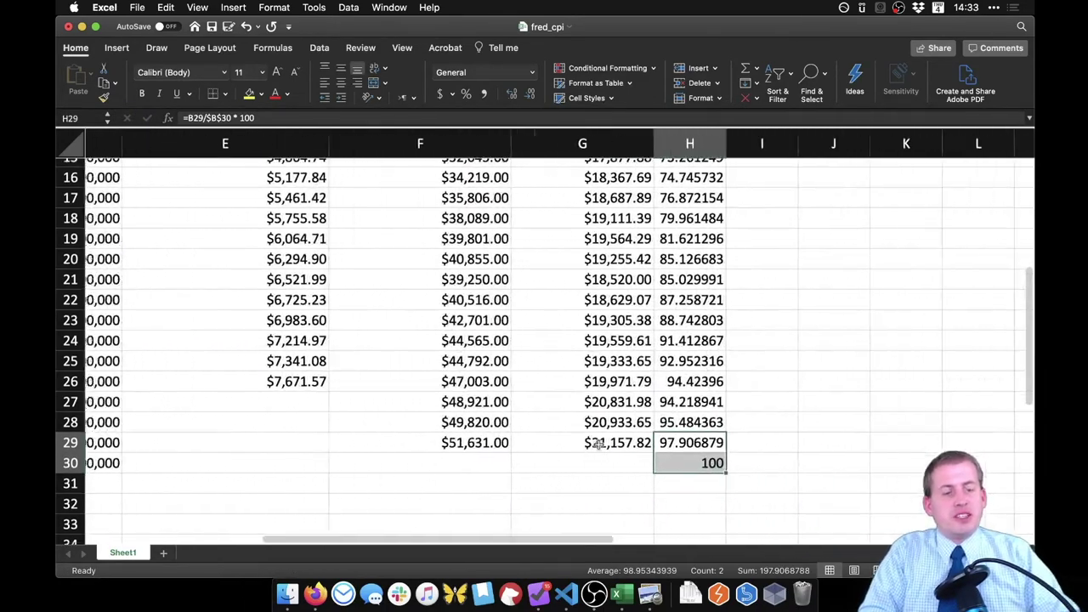
click(170, 463)
key(Right)
key(Right)
key(Right)
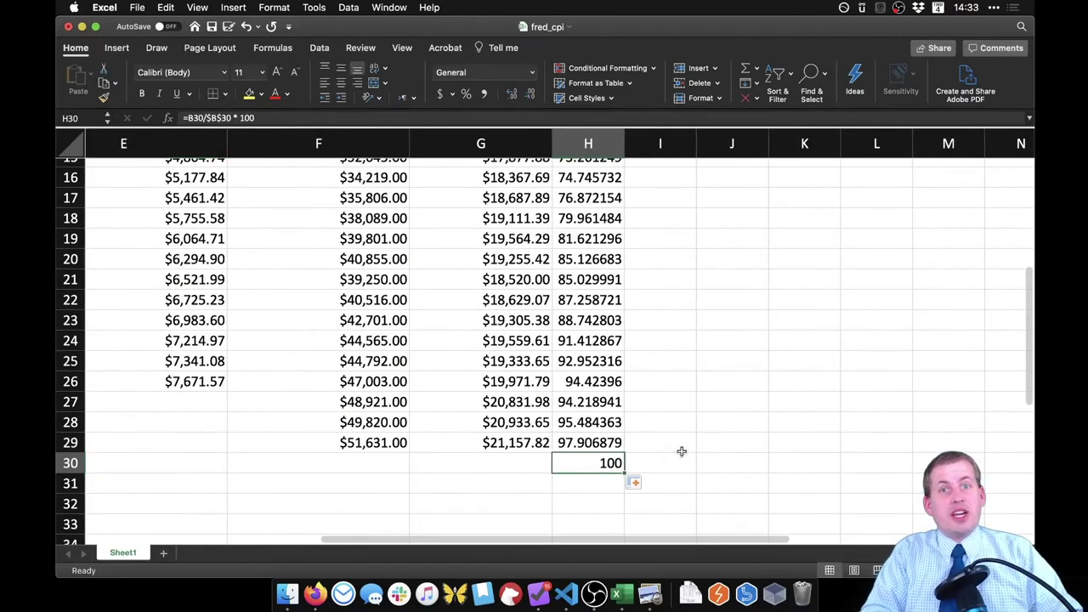
Enter the header Real 2018 income in I1 and widen column I to fit it
scroll(562, 187, up, 5)
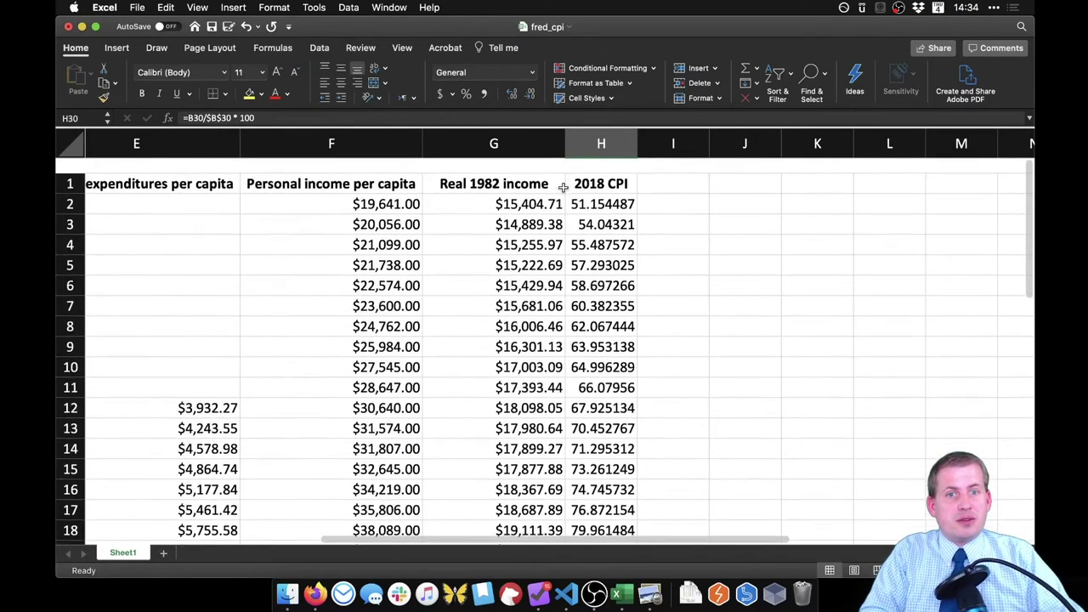
scroll(563, 187, down, 6)
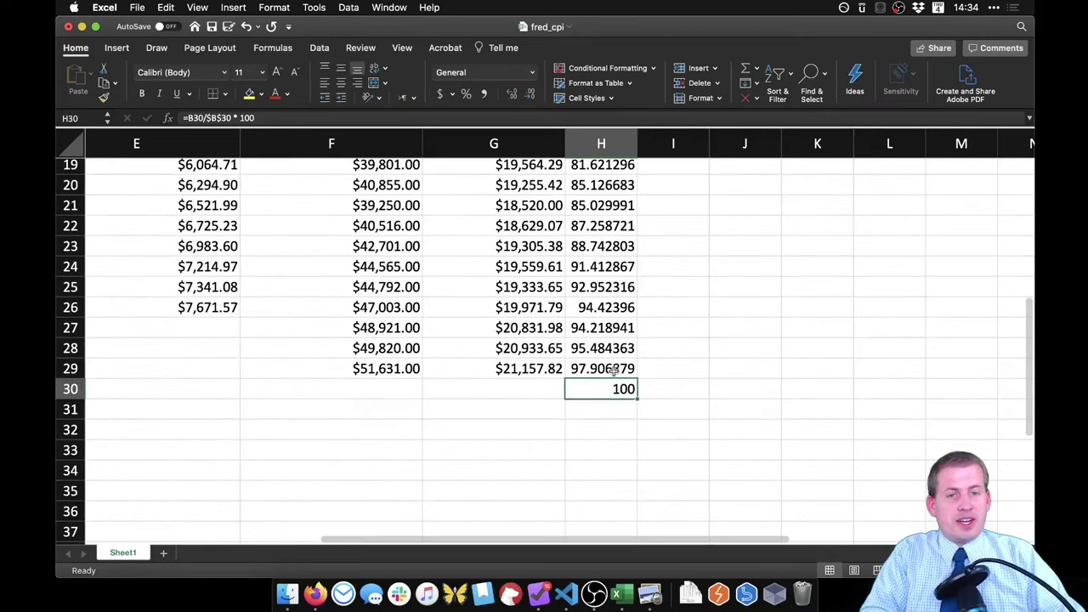
key(super+v)
scroll(634, 384, up, 6)
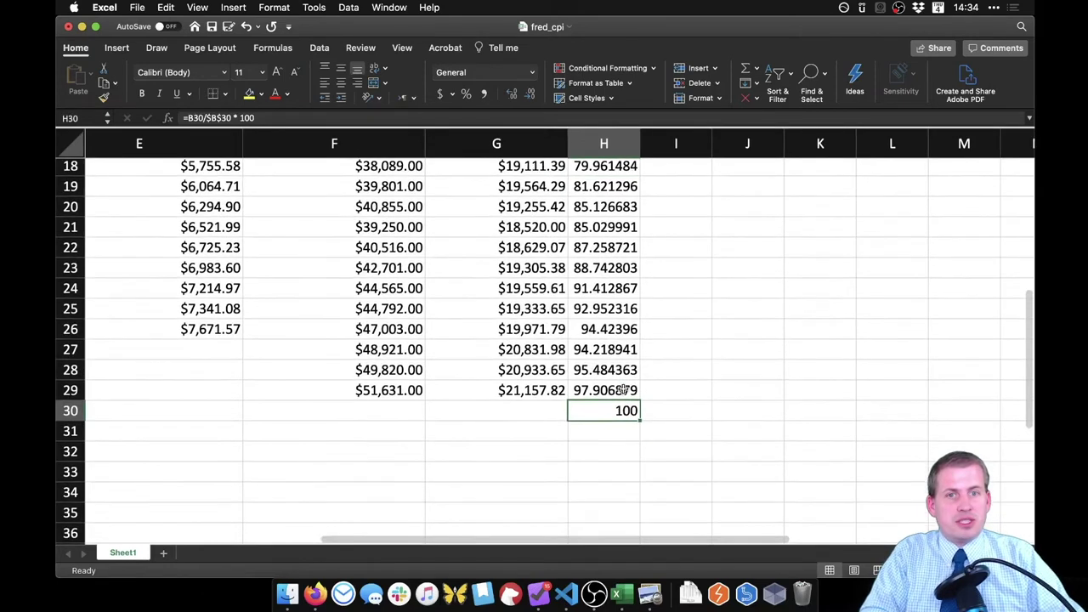
click(691, 166)
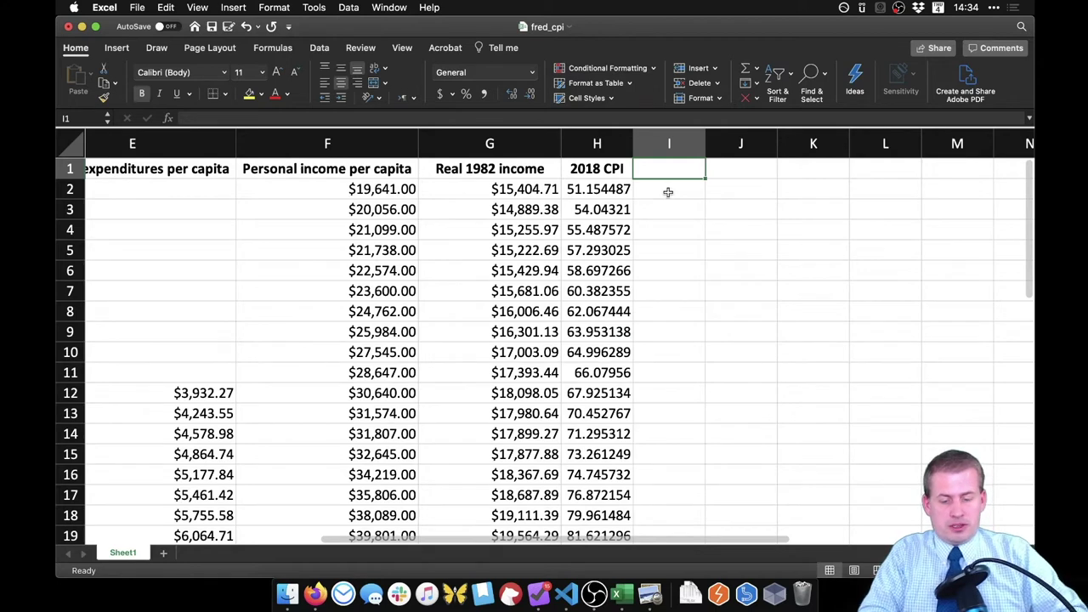
text(Real 2018 in)
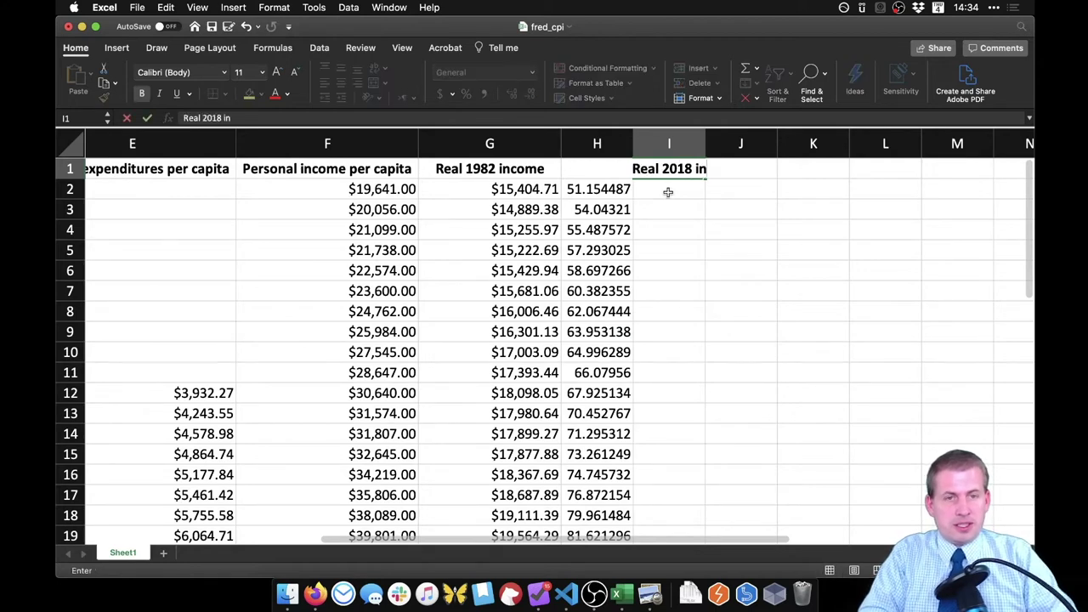
text(come)
key(Return)
drag(706, 142, 763, 140)
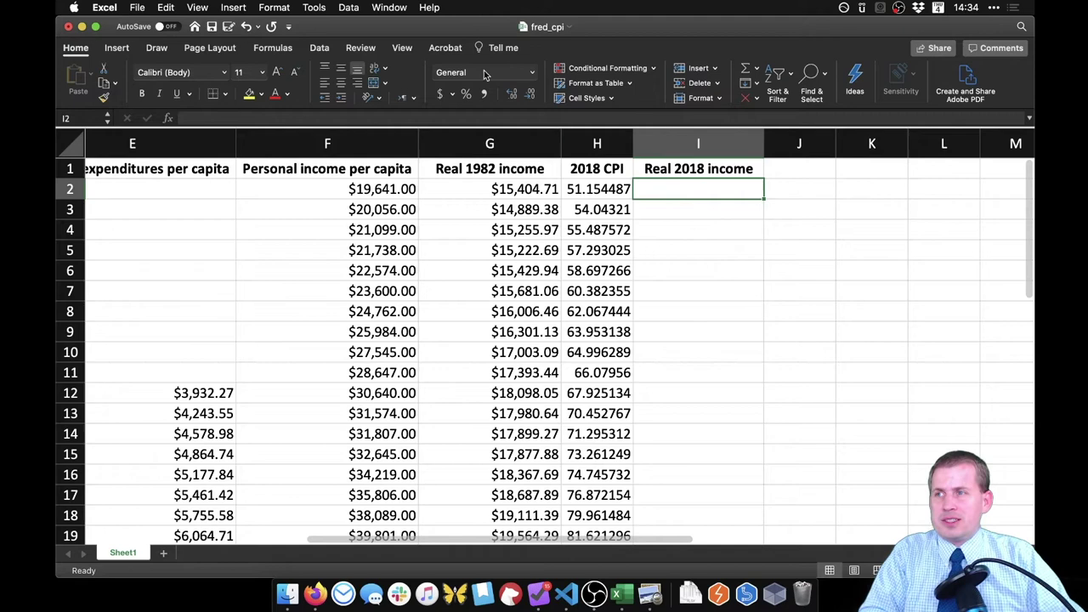
Switch to Preview to consult the Real value formula image, move it out of the way, and return to the fred_cpi workbook in Excel
key(super+Tab)
drag(314, 166, 520, 197)
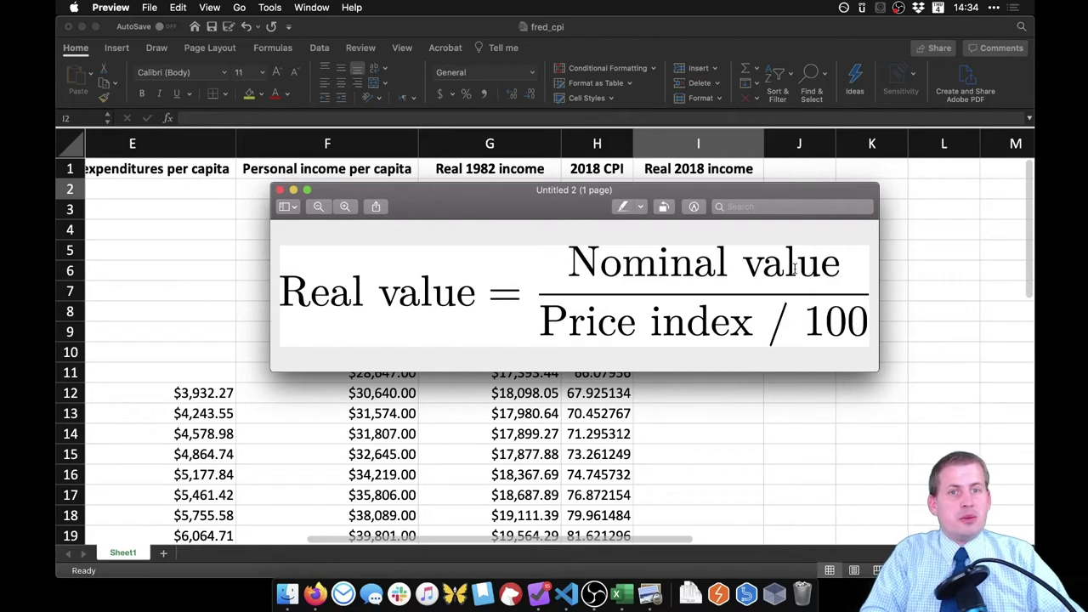
drag(681, 192, 0, 182)
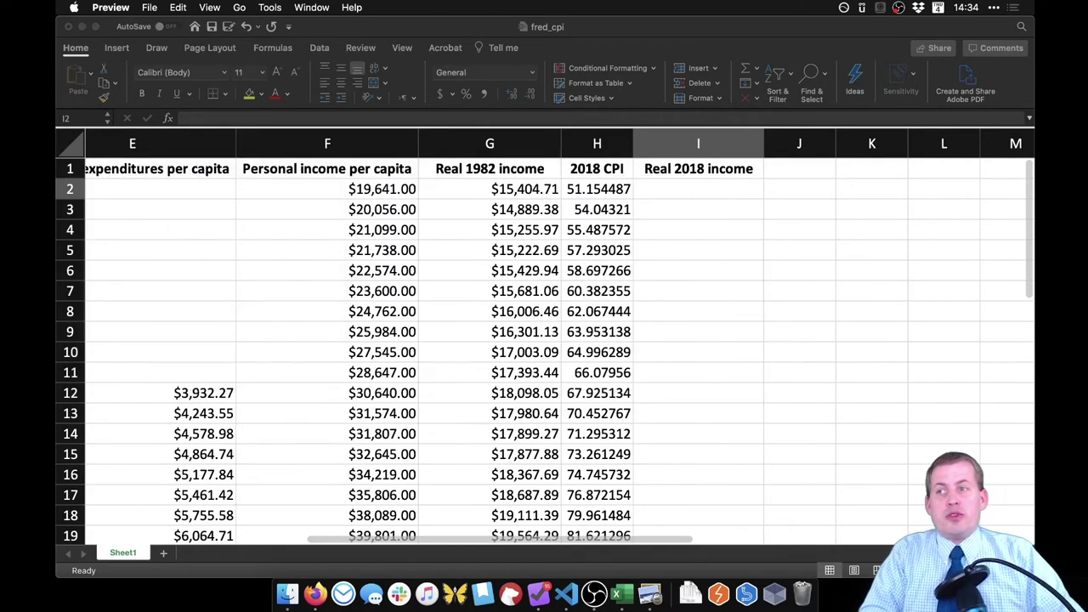
click(601, 187)
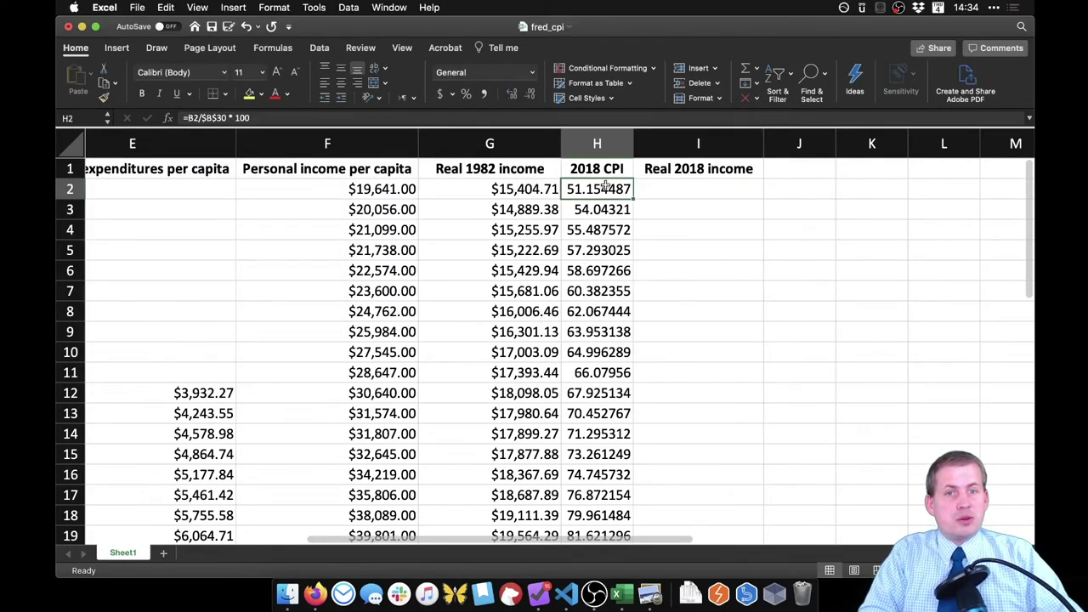
scroll(595, 212, left, 10)
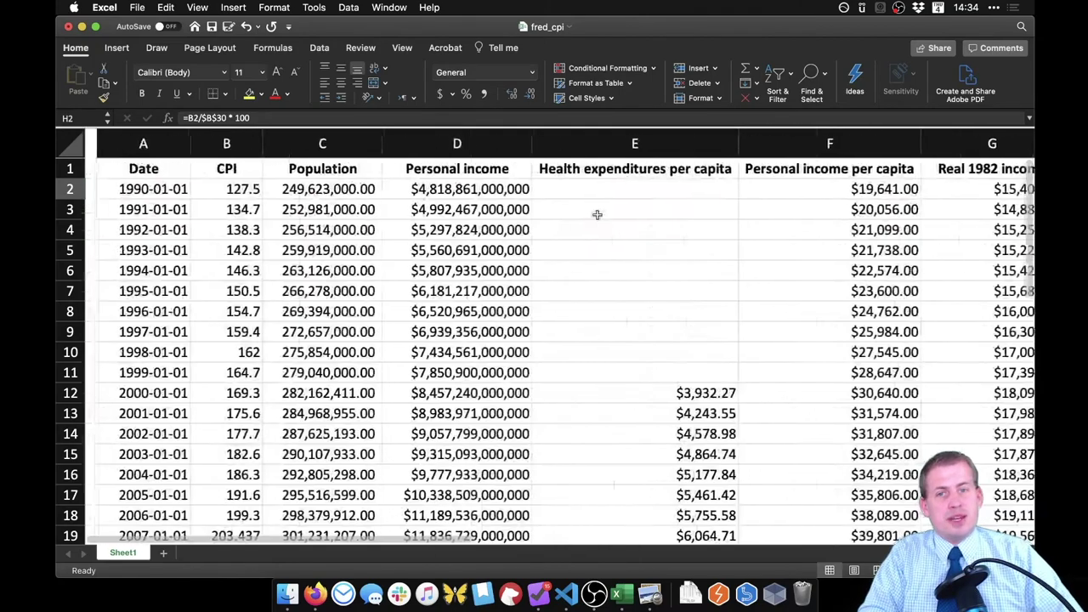
scroll(221, 191, right, 10)
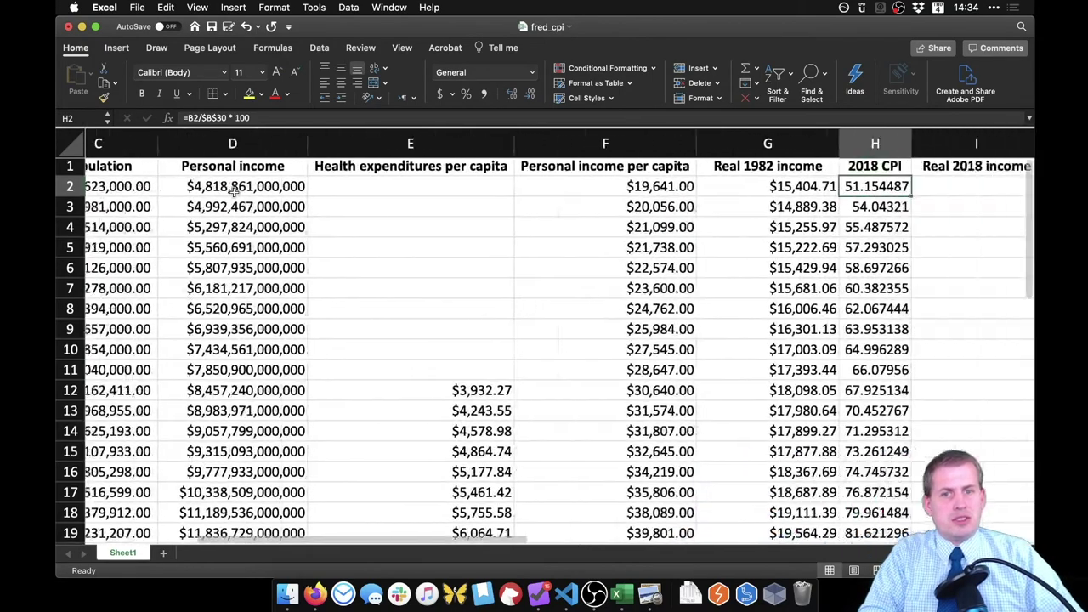
Start the formula =F2/H2 in I2, dividing Personal income per capita by the 2018 CPI
click(810, 189)
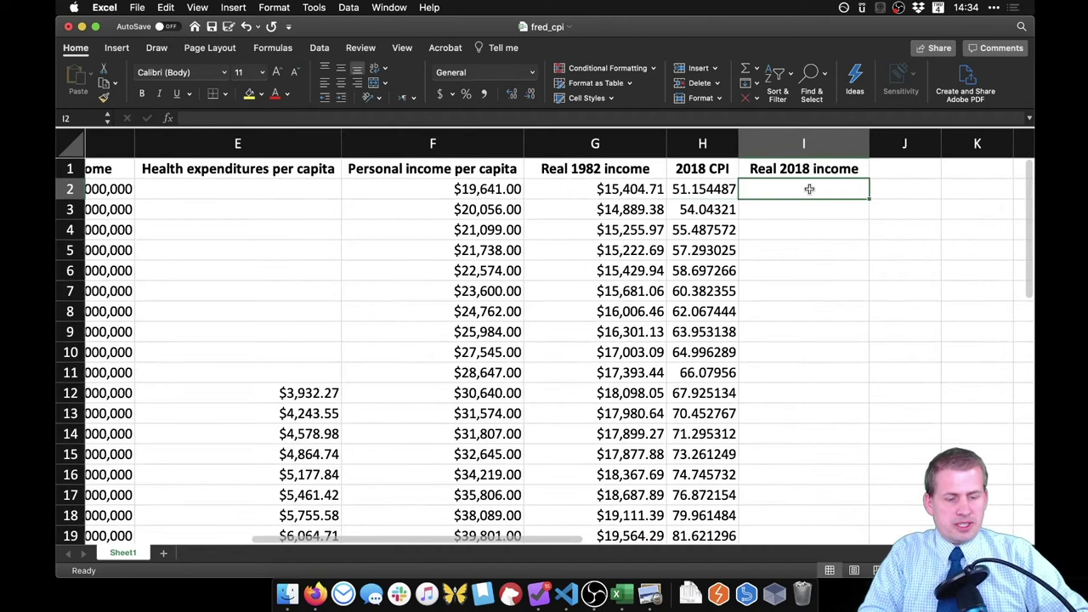
text(=)
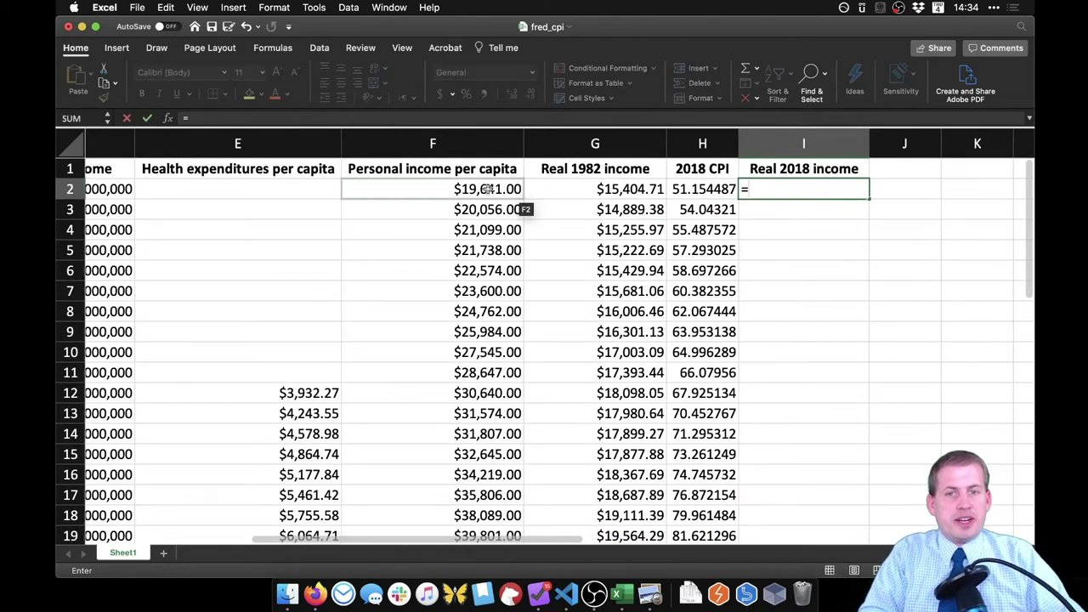
click(489, 189)
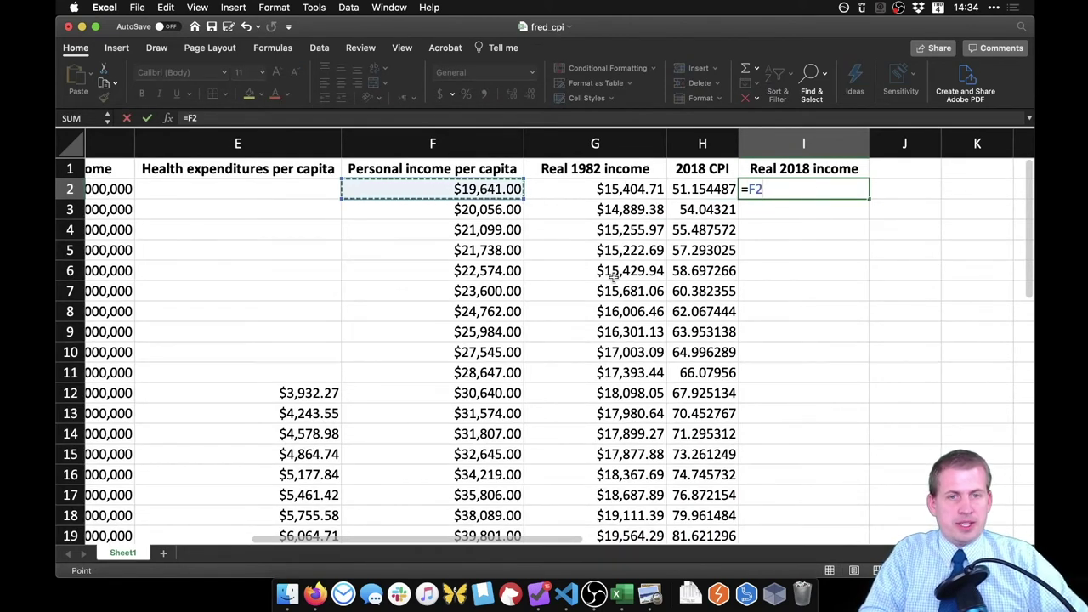
text(/)
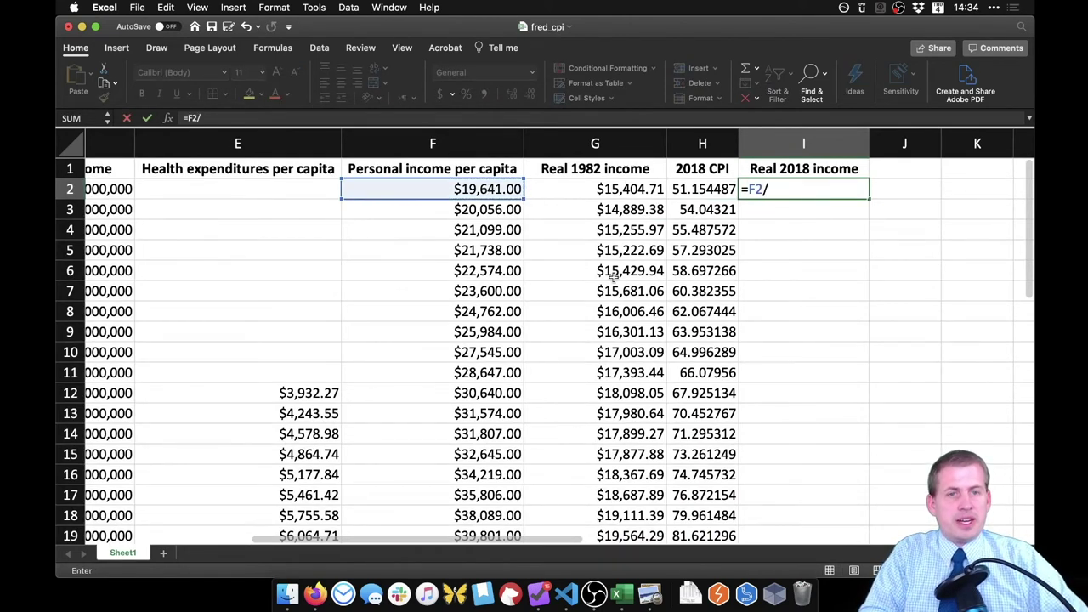
click(708, 188)
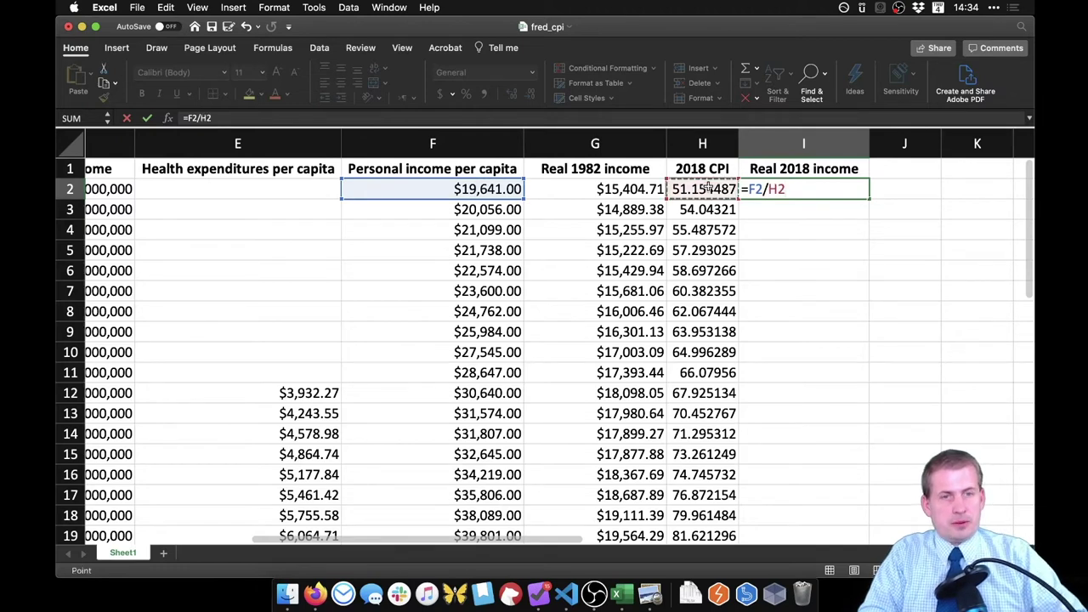
Rewrite the divisor in parentheses so the I2 formula reads =F2/(H2/100), and enter it
key(BackSpace)
key(BackSpace)
text(()
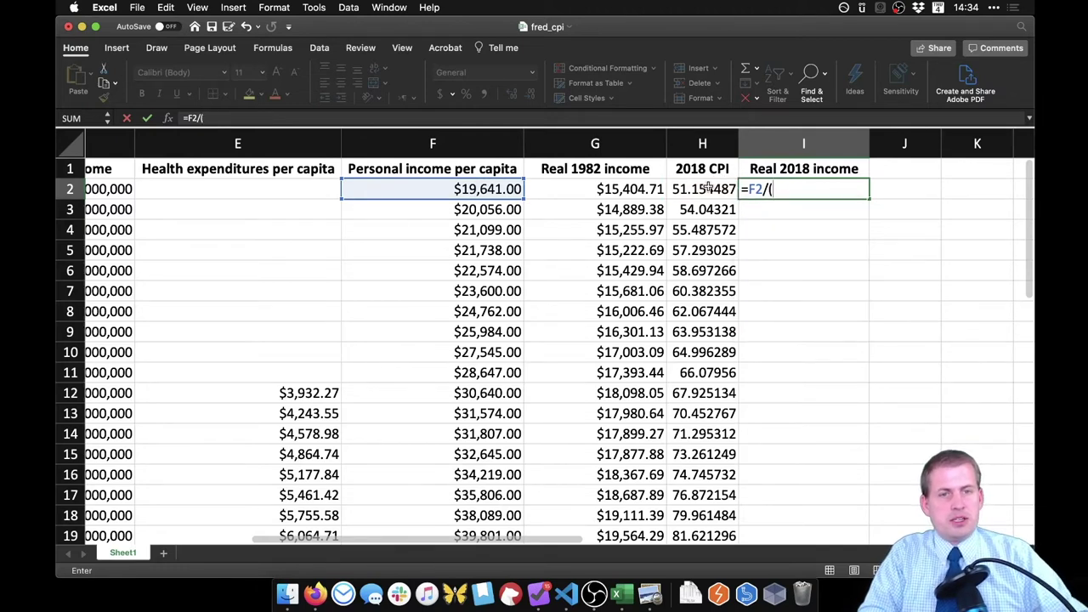
click(708, 187)
text(/)
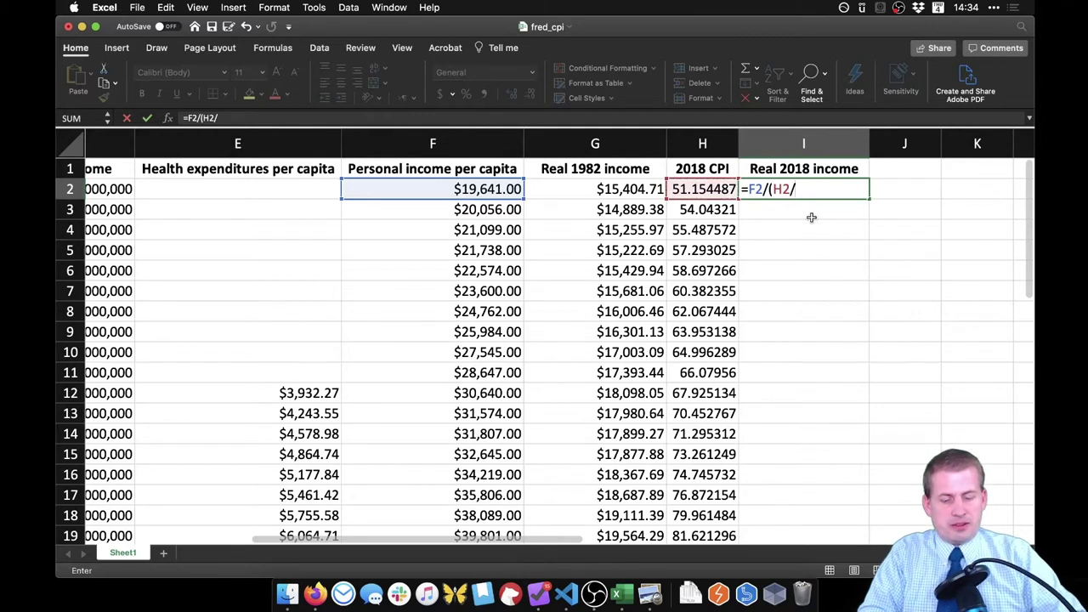
text(100))
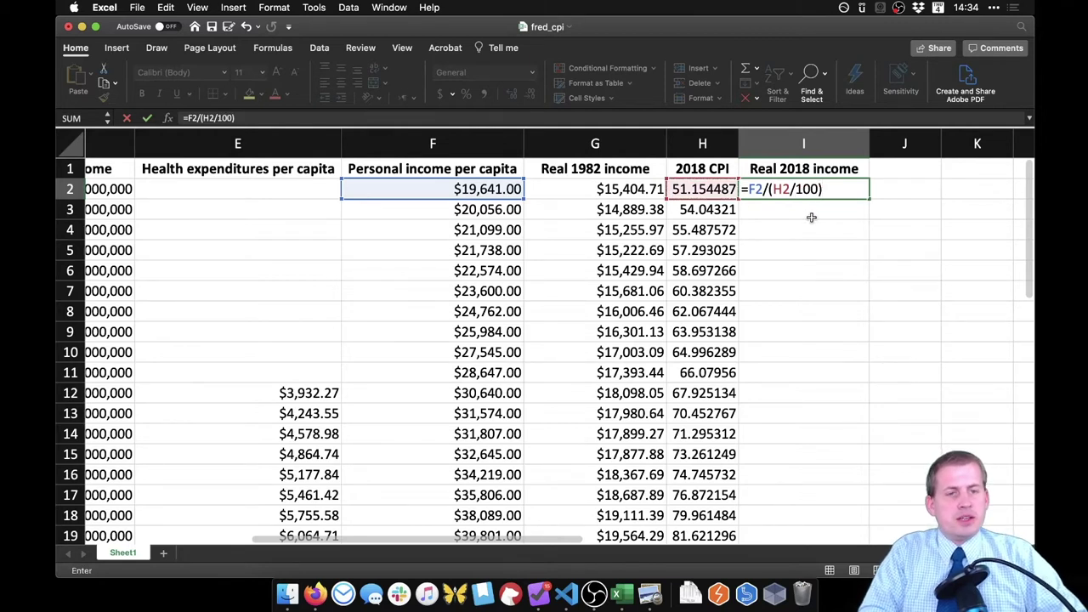
key(Return)
click(848, 190)
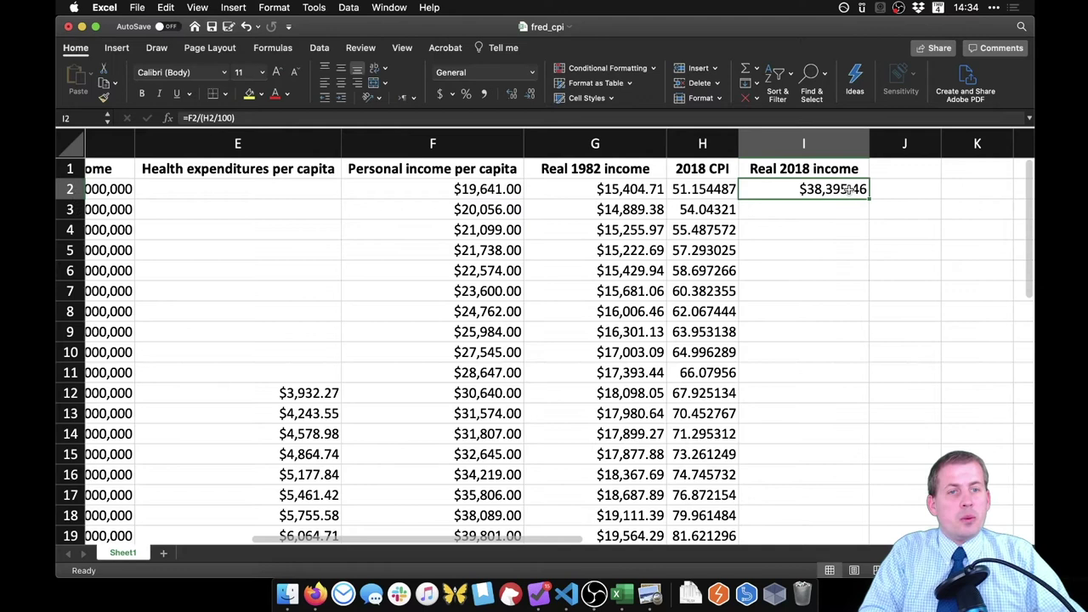
Fill the Real 2018 income formula from I2 down the column through I30
click(509, 191)
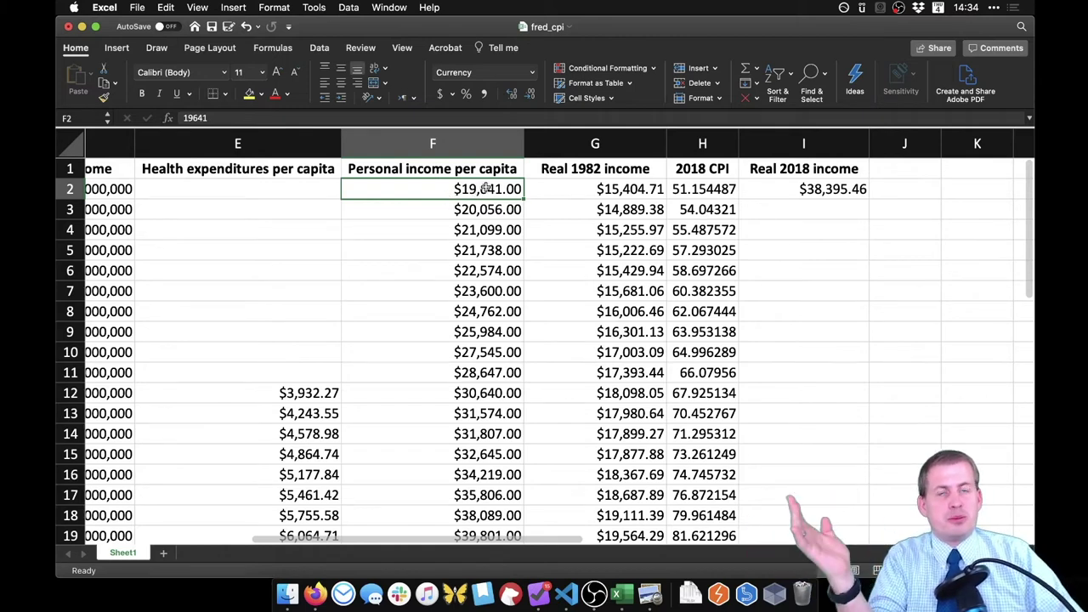
click(857, 189)
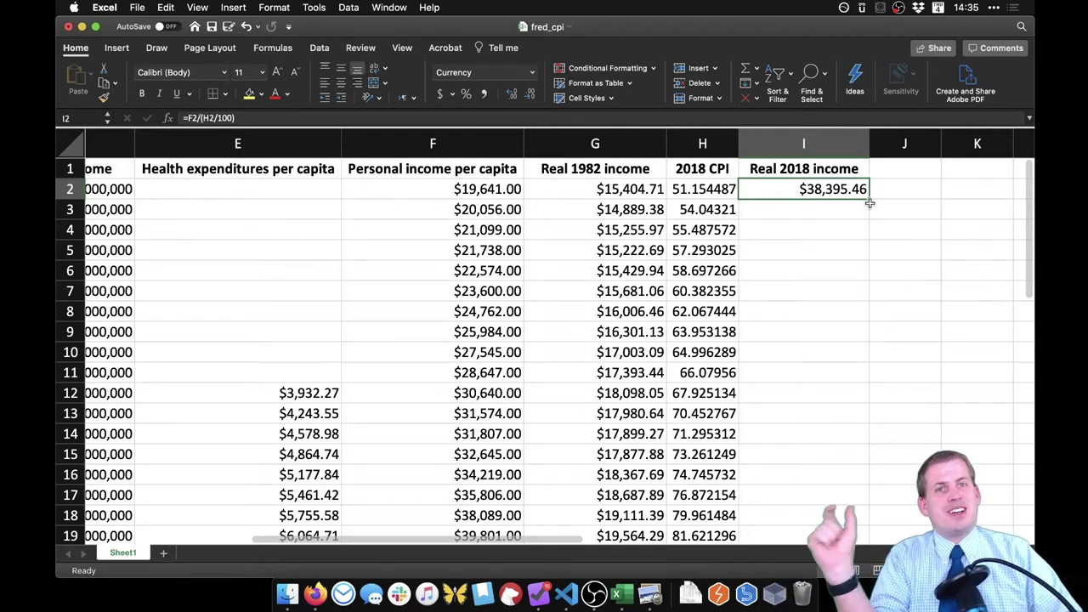
drag(870, 198, 819, 501)
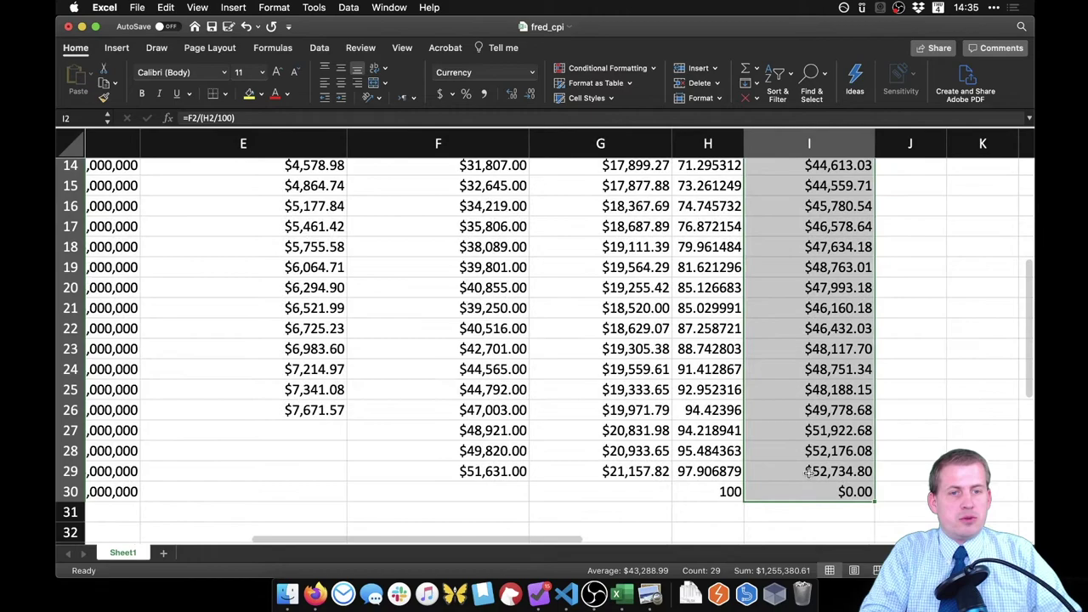
scroll(820, 463, up, 5)
click(851, 273)
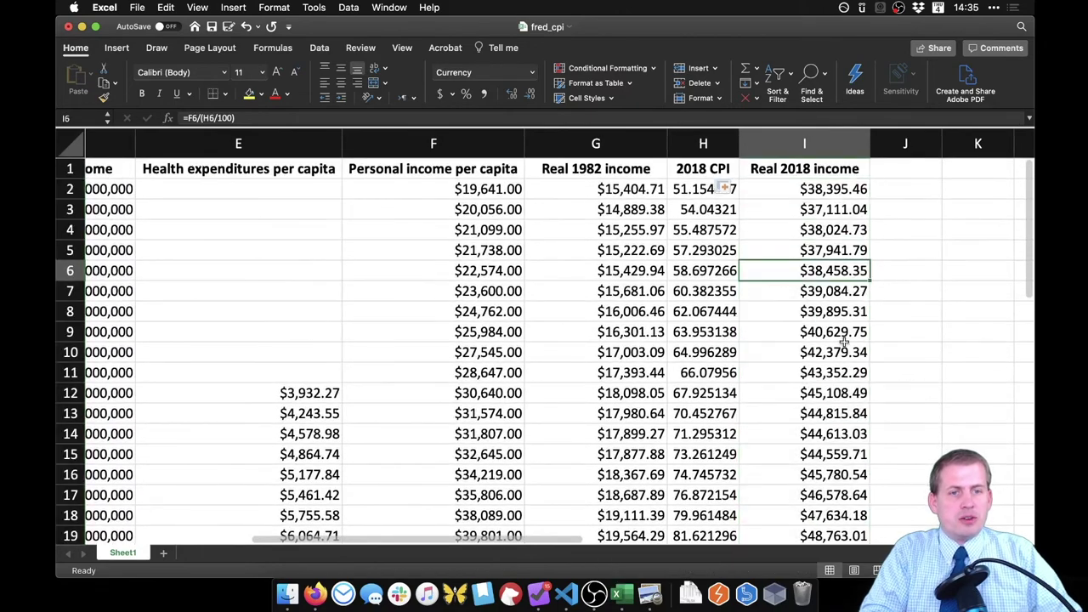
Clear the Real 2018 income formula in I30, the 2018 row that has no Personal income per capita
scroll(845, 306, down, 5)
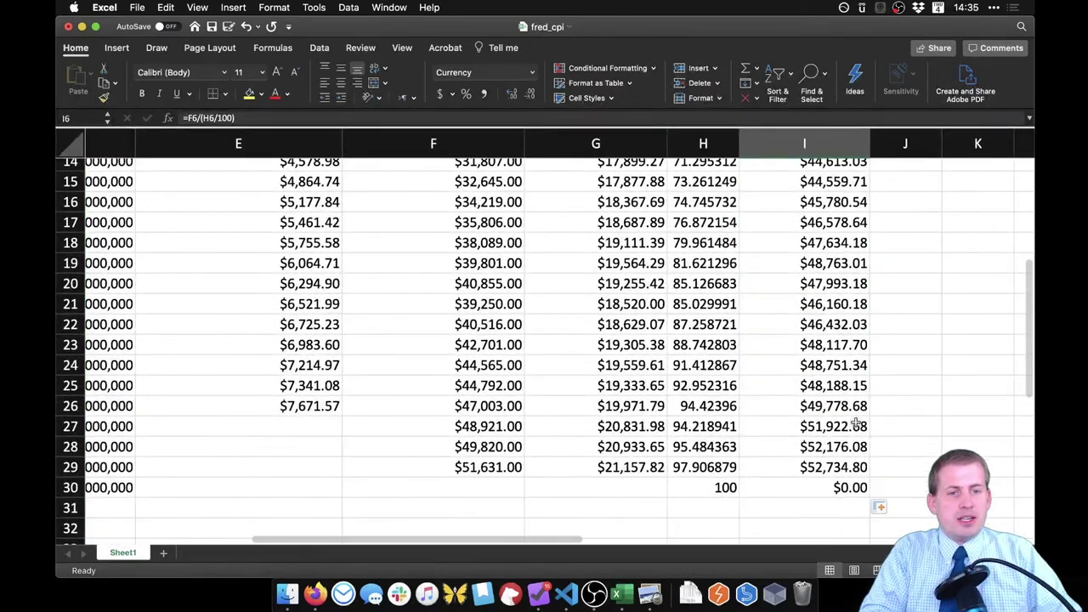
click(844, 468)
scroll(835, 446, left, 1)
scroll(835, 446, left, 5)
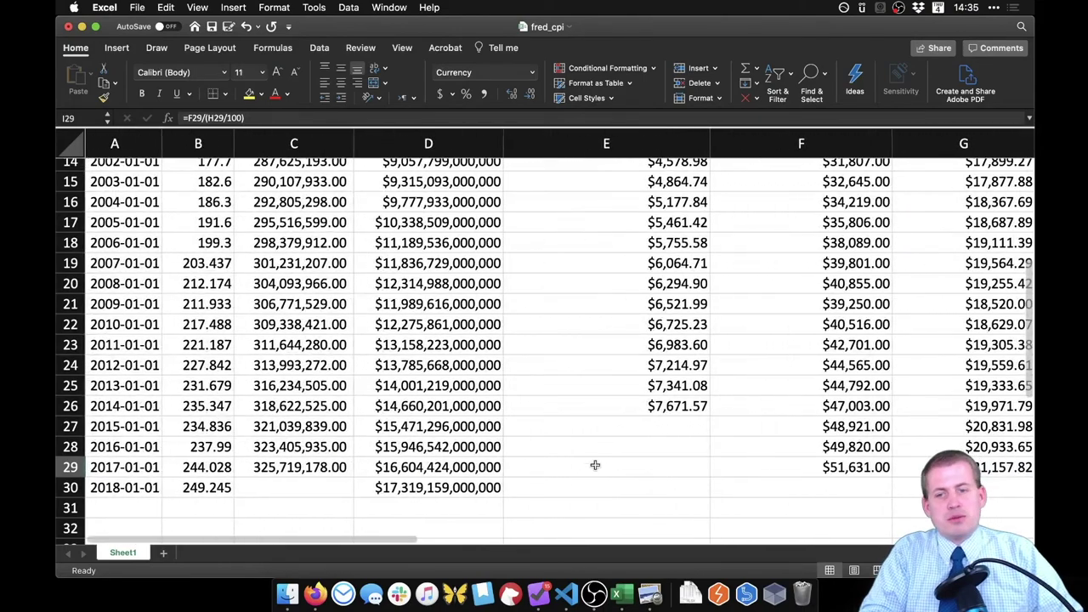
scroll(846, 469, right, 4)
scroll(850, 473, right, 1)
click(850, 487)
key(super+d)
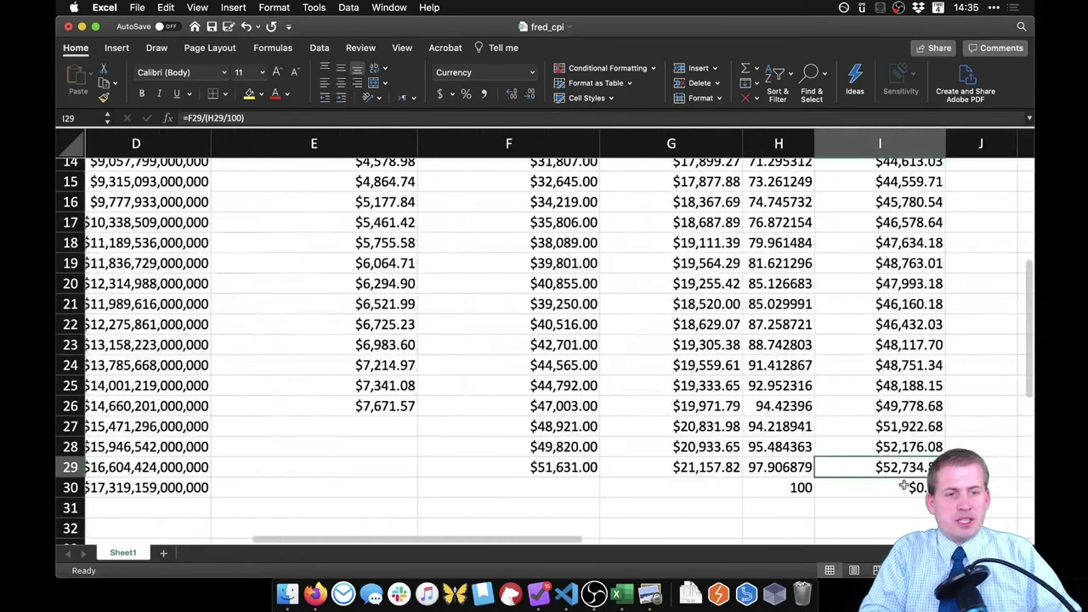
key(BackSpace)
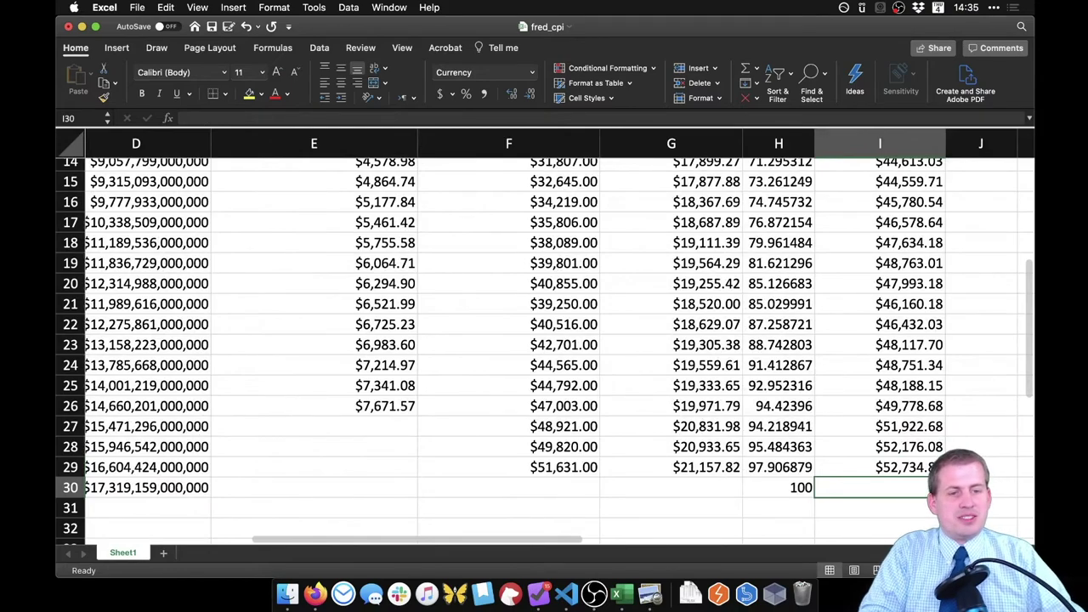
Review the Real 2018 income column and compare its 1990 value in I2 with the nominal Personal income per capita in F2
scroll(923, 402, up, 2)
scroll(923, 402, right, 2)
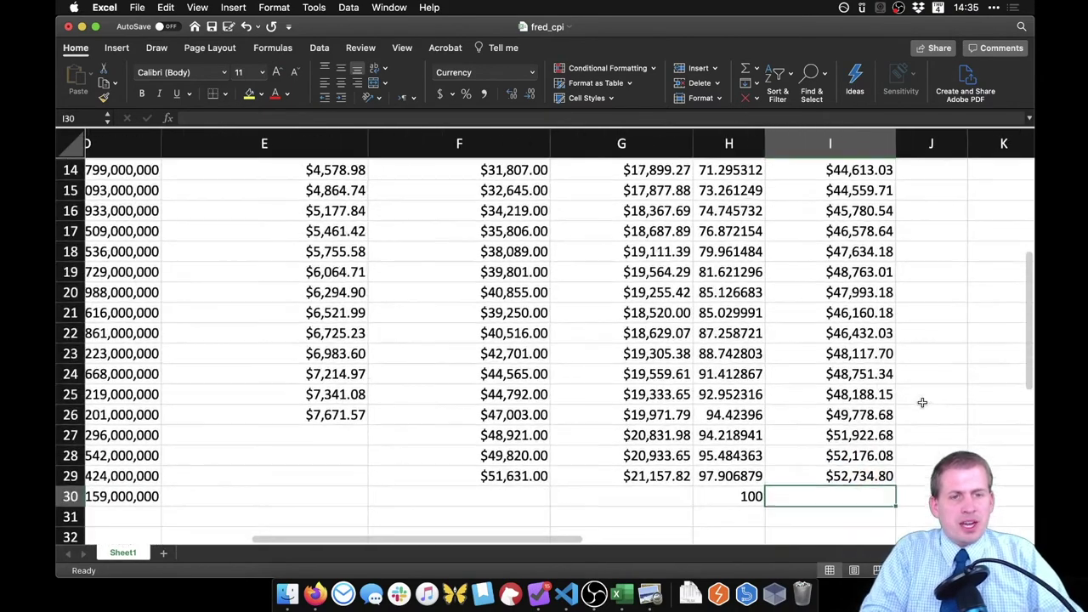
click(829, 454)
scroll(852, 380, up, 3)
scroll(853, 380, up, 3)
scroll(853, 380, right, 1)
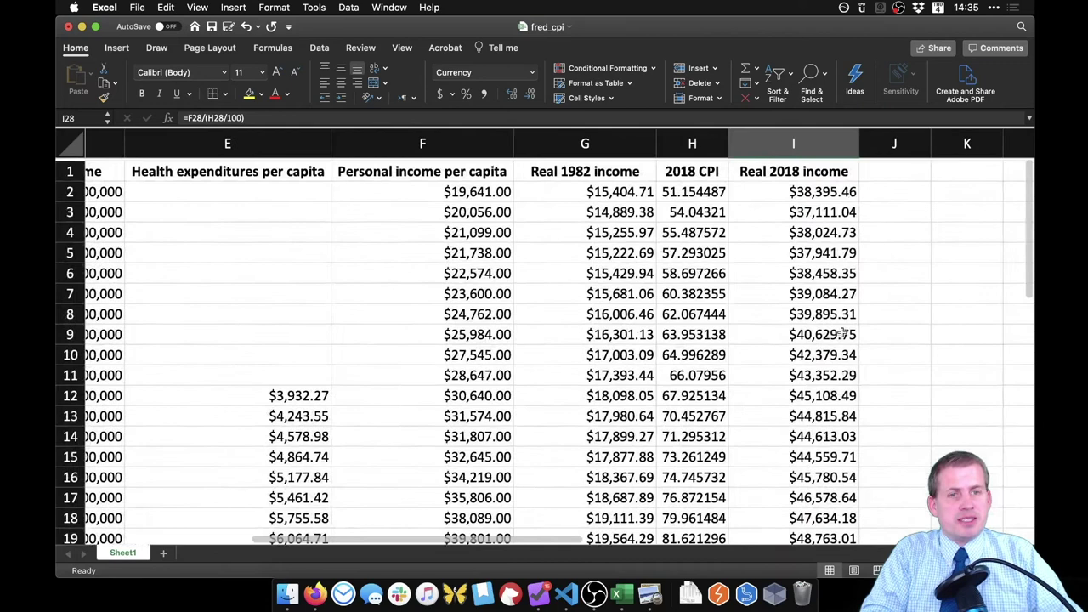
click(839, 193)
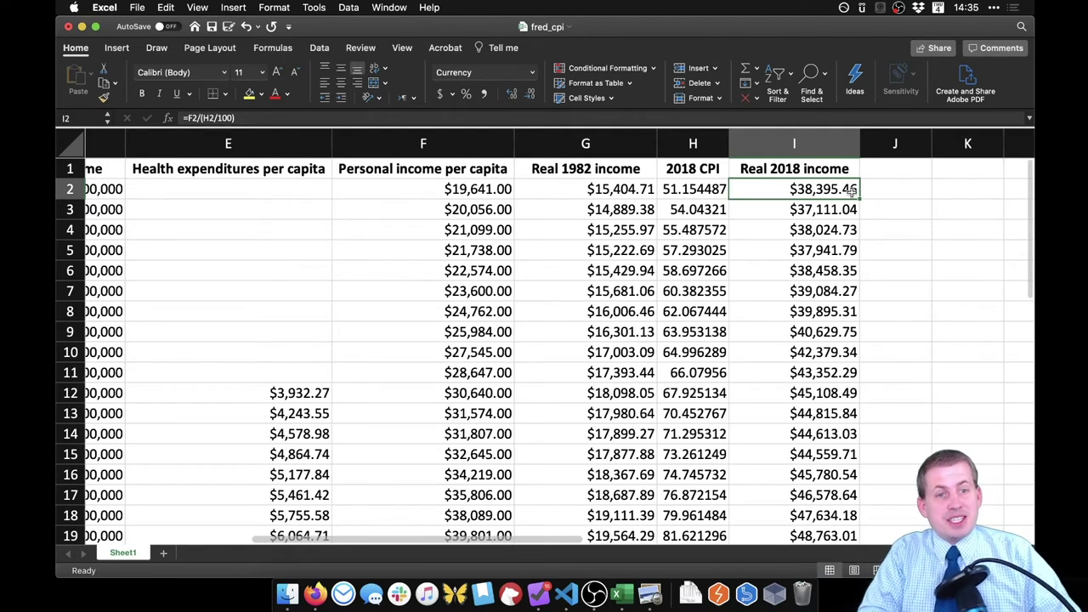
click(489, 191)
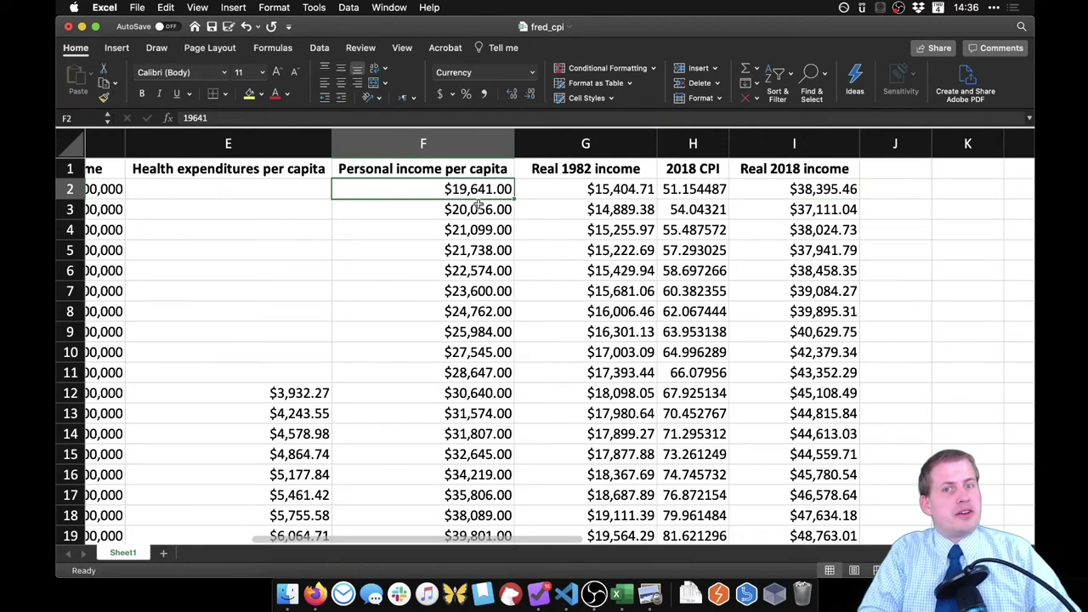
click(780, 197)
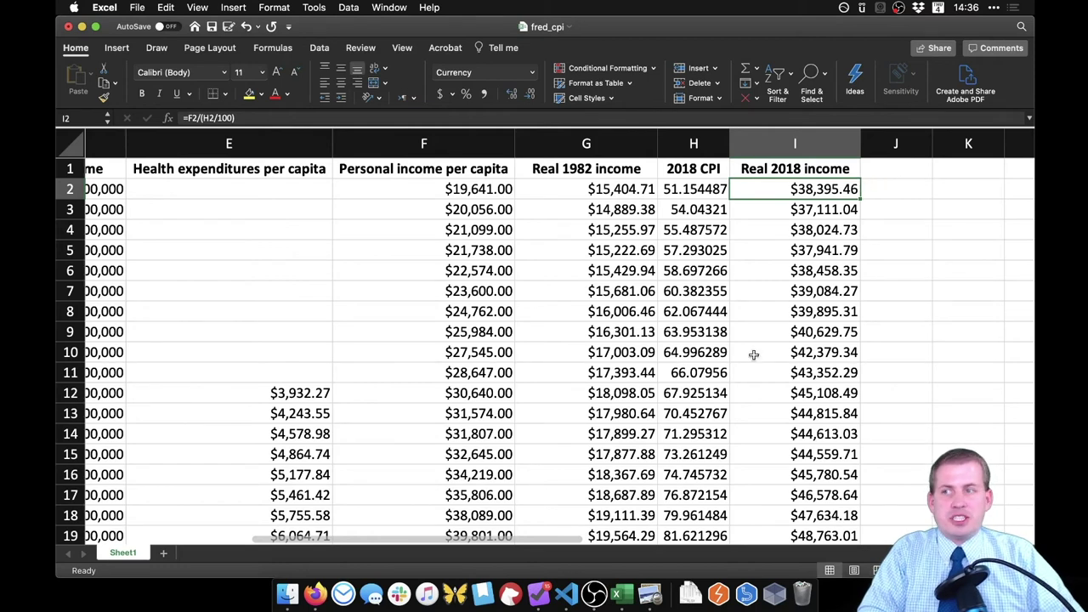
Examine the 2018 CPI formula in H2, especially its fixed base reference $B$30, and leave it unedited
click(696, 186)
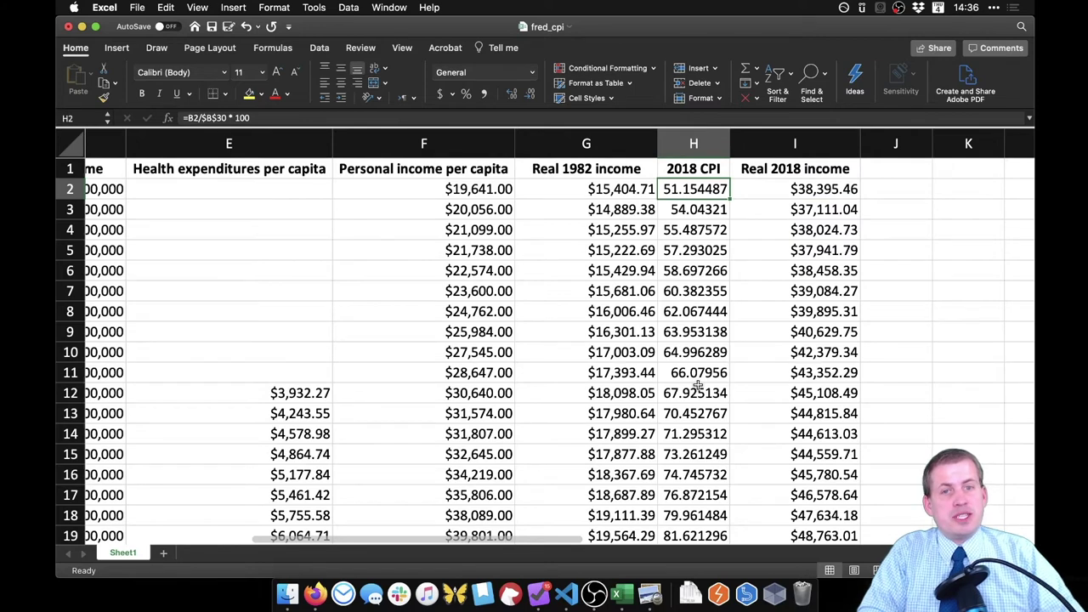
click(713, 167)
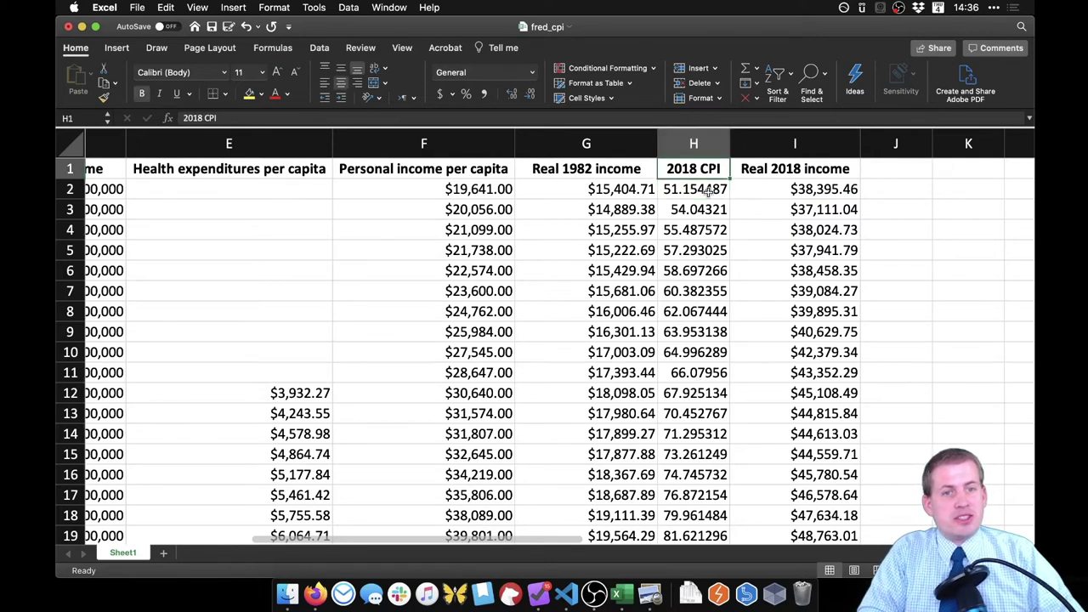
click(708, 189)
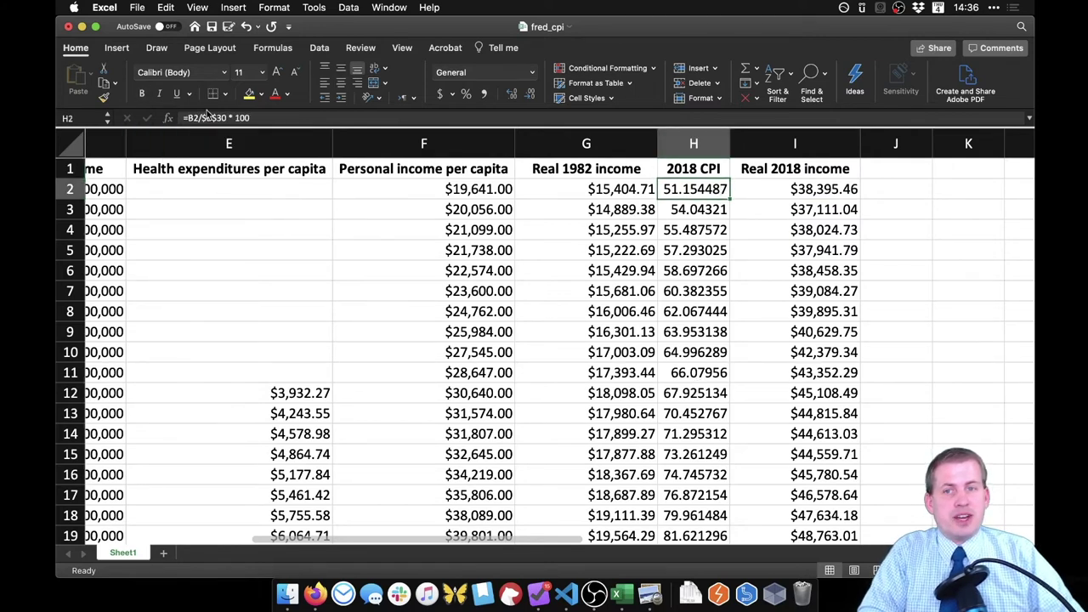
drag(203, 119, 222, 119)
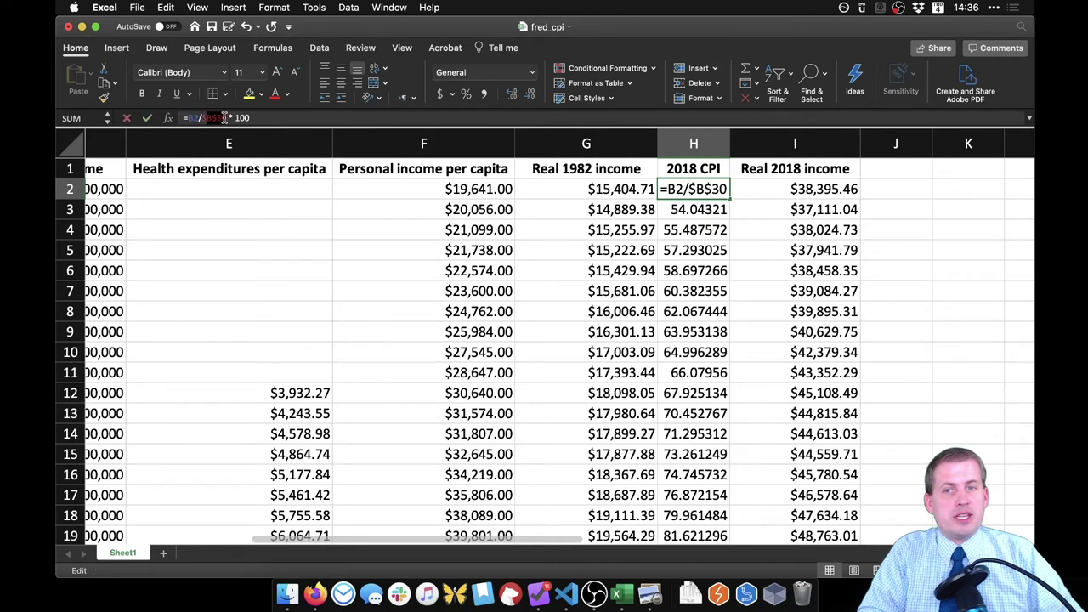
click(717, 186)
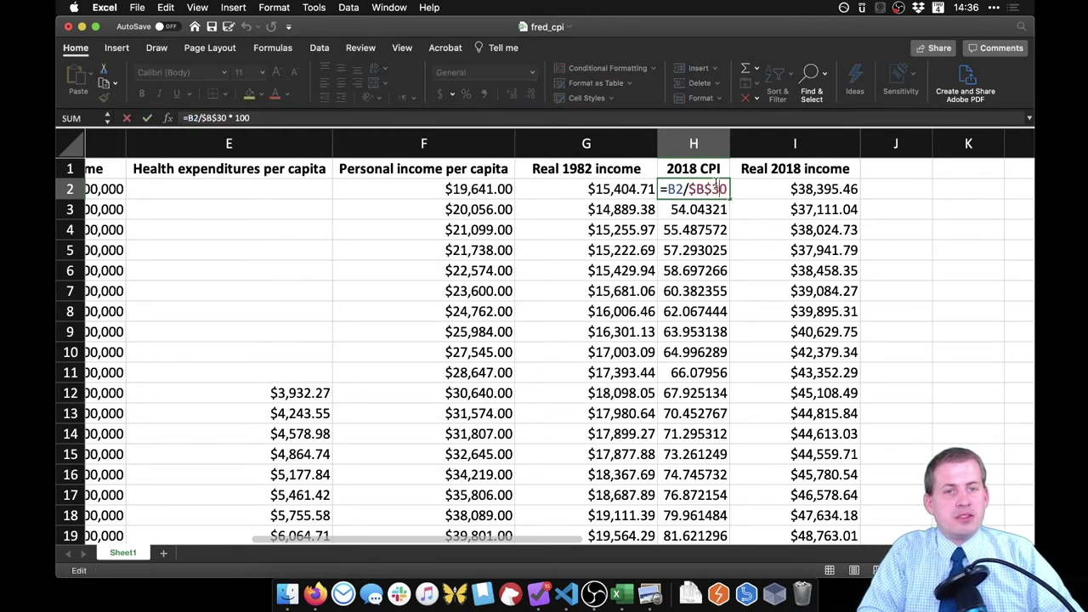
drag(689, 189, 729, 190)
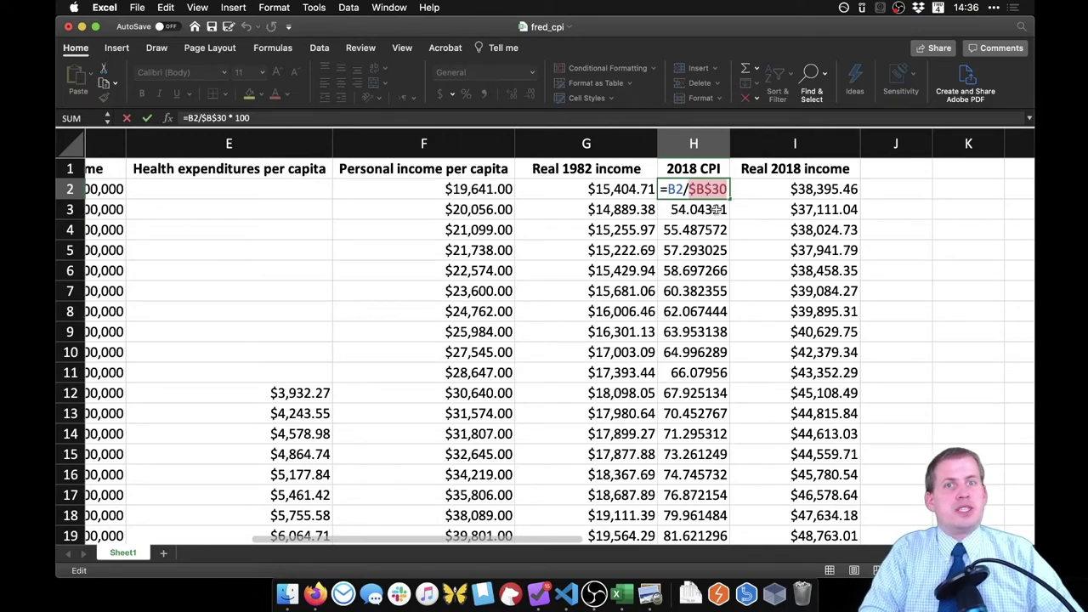
key(Escape)
Examine the original CPI series in column B that the 2018 CPI is rebased from
scroll(709, 357, down, 3)
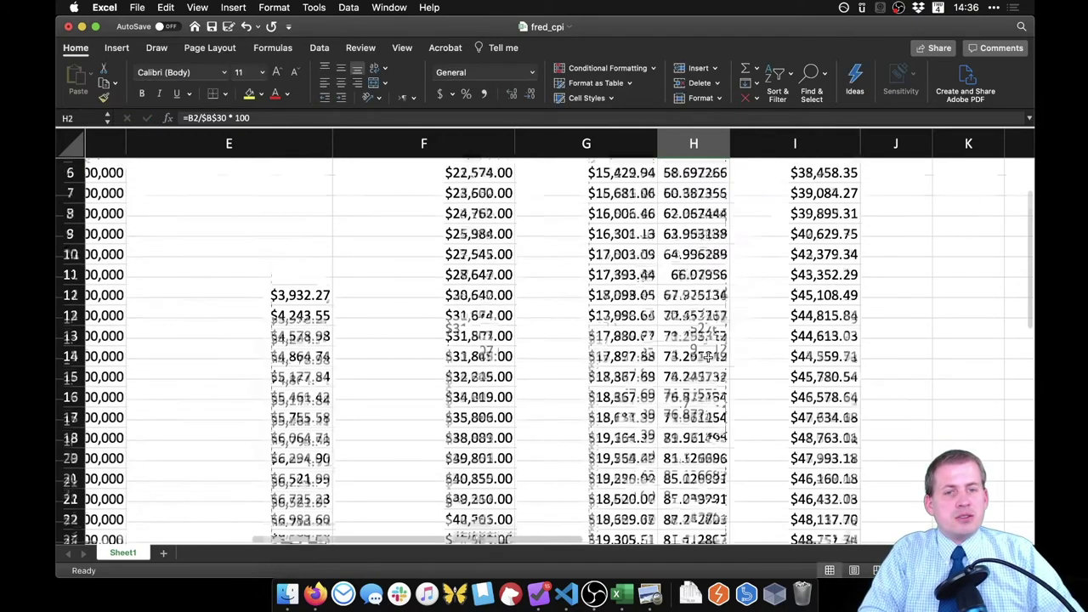
scroll(708, 357, down, 3)
scroll(719, 323, up, 10)
scroll(723, 289, left, 5)
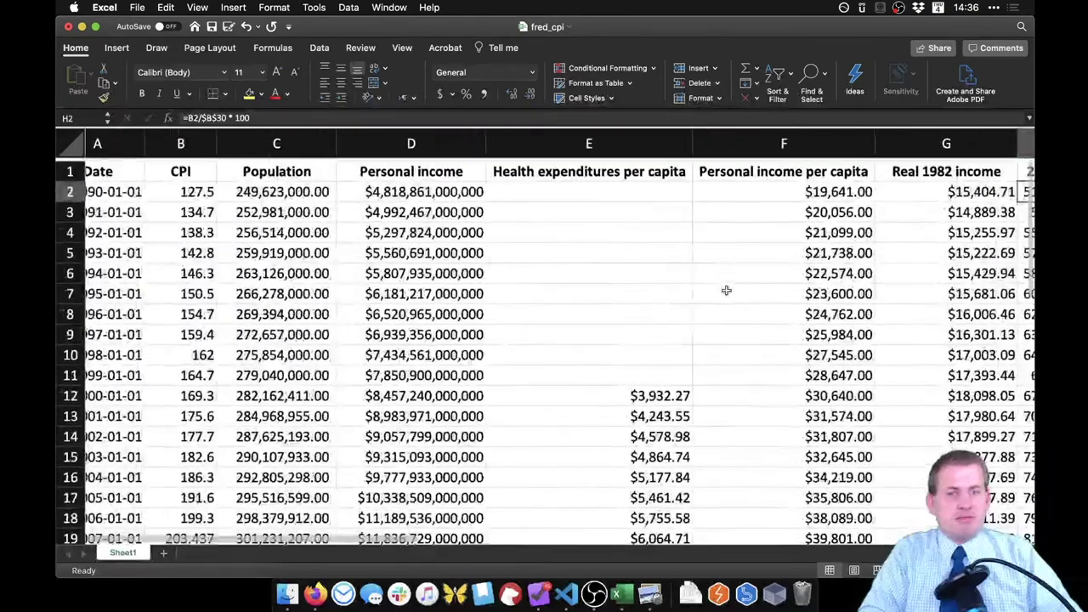
scroll(726, 291, left, 2)
drag(231, 190, 228, 313)
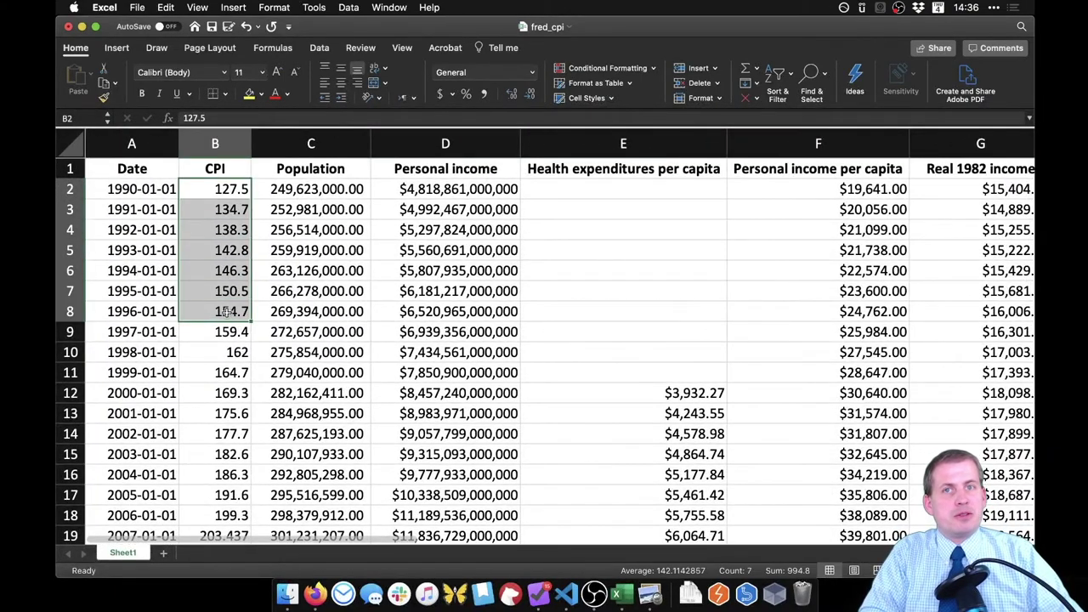
click(655, 250)
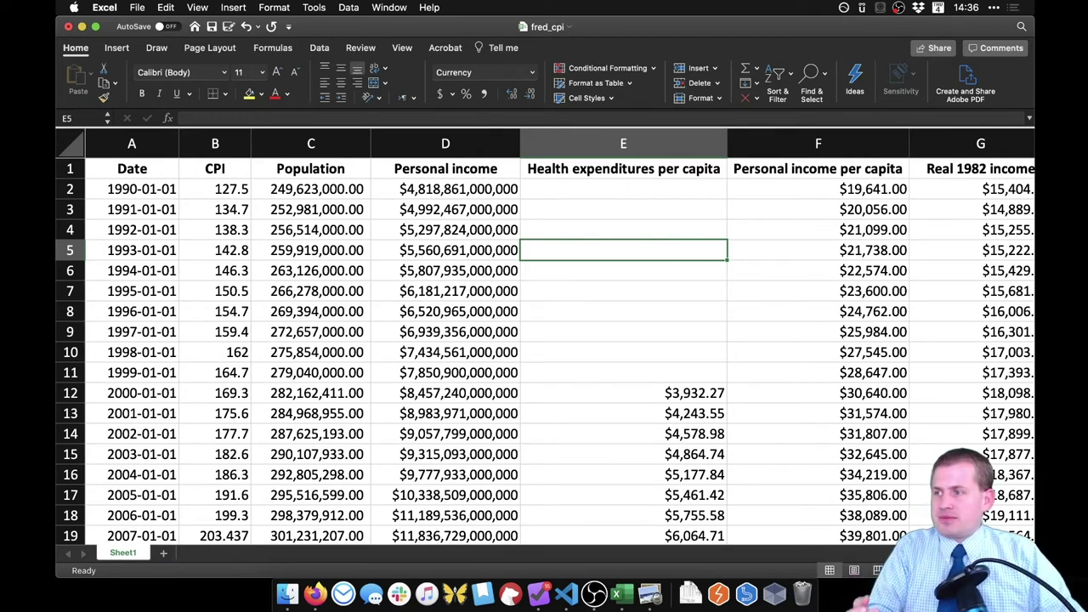
Switch to the CPI Inflation Calculator page in Firefox and enlarge it to 200%
key(super+Tab)
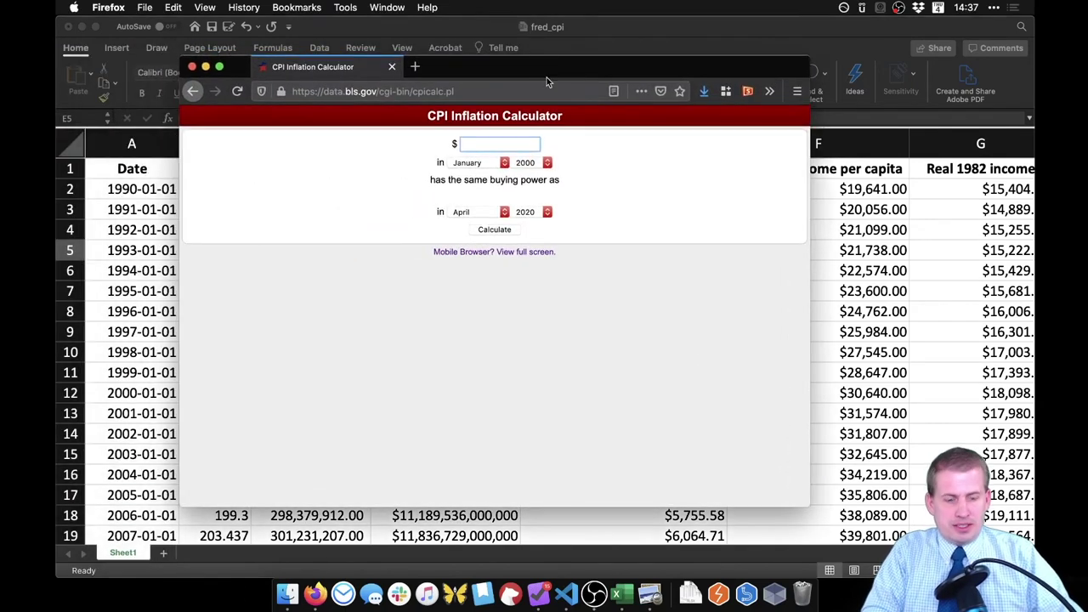
key(super+equal)
key(super+equal)
key(super+equal)
key(super+equal)
key(super+equal)
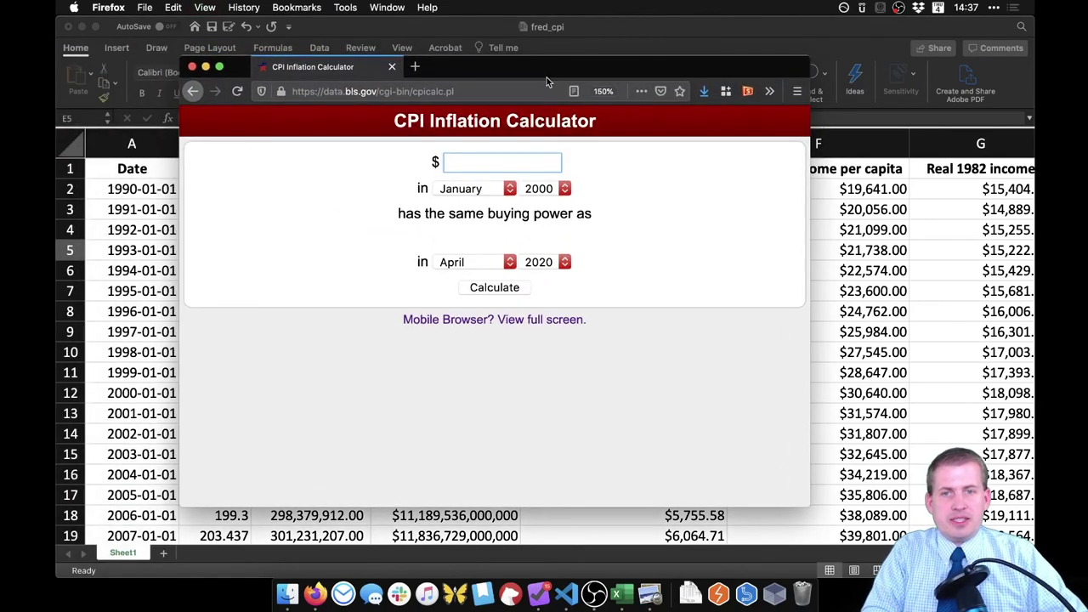
key(super+equal)
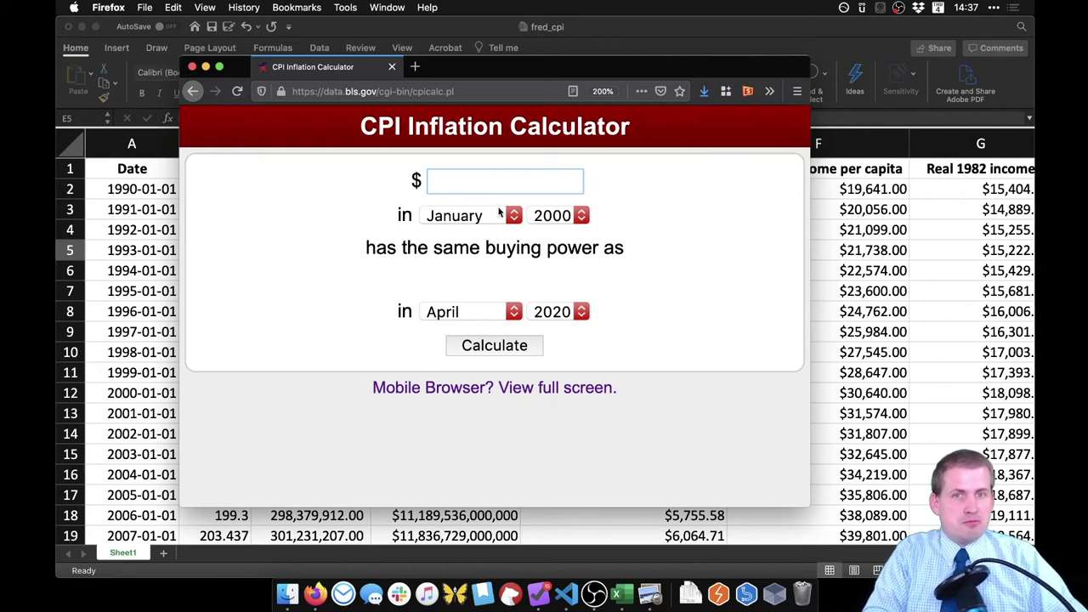
Calculate the April 2020 buying power of $5000 from January 1935
text(50)
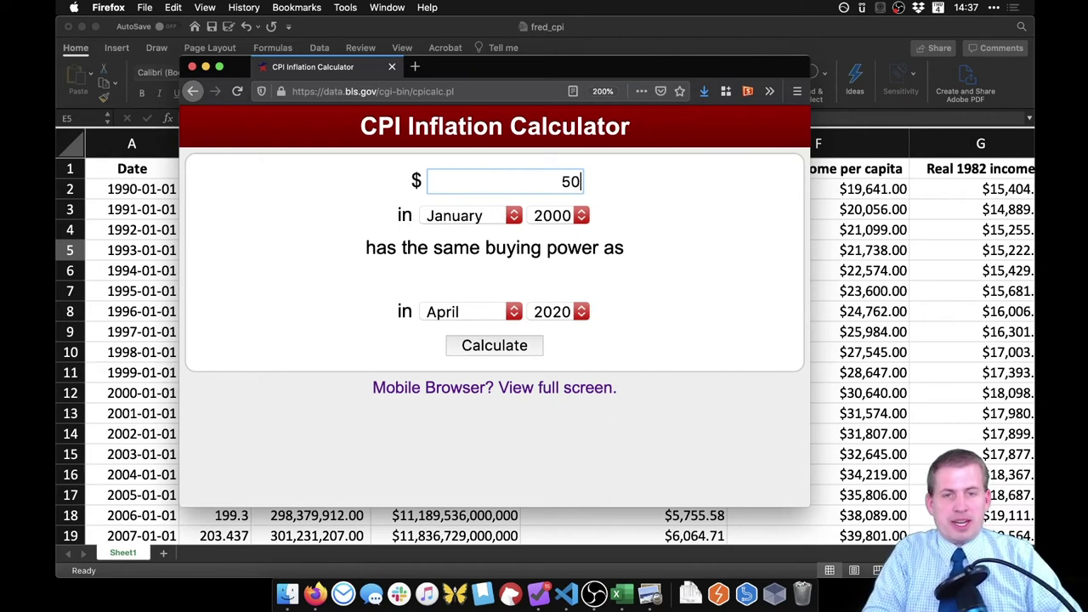
text(00)
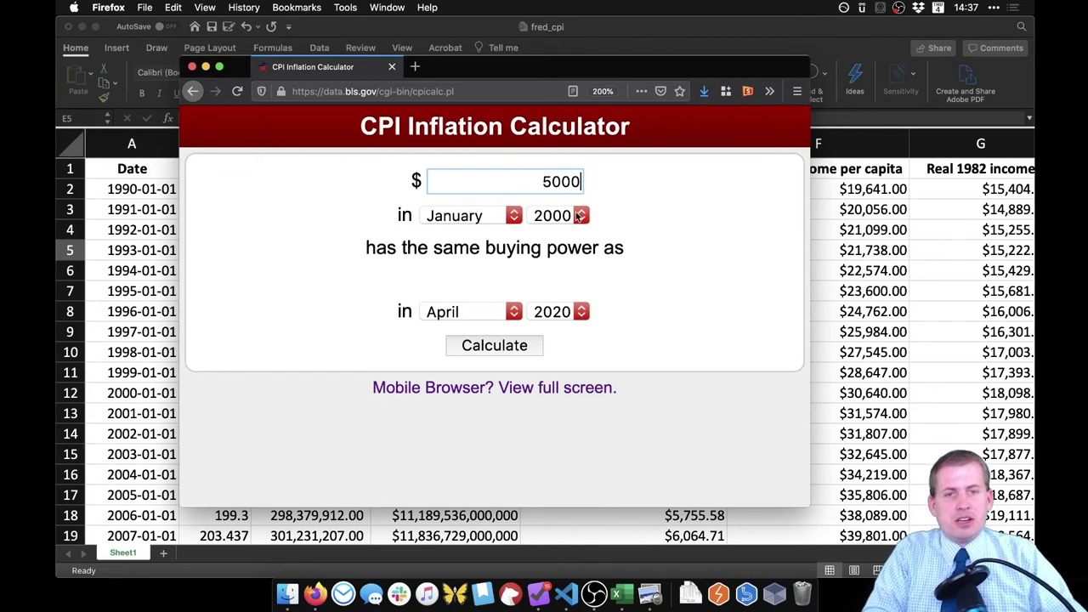
click(554, 215)
scroll(571, 371, up, 15)
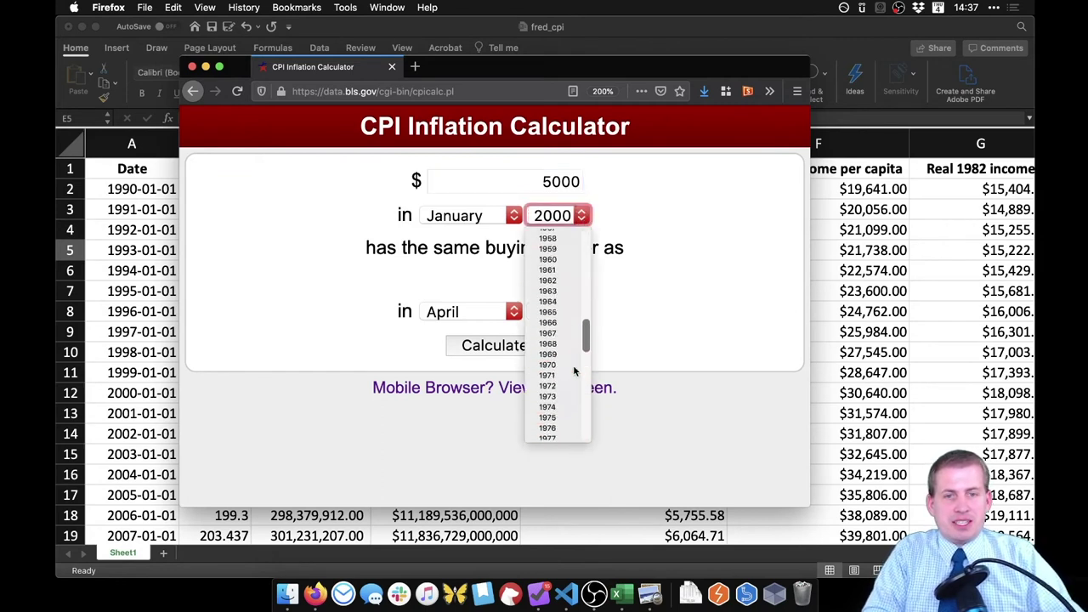
scroll(573, 371, up, 1)
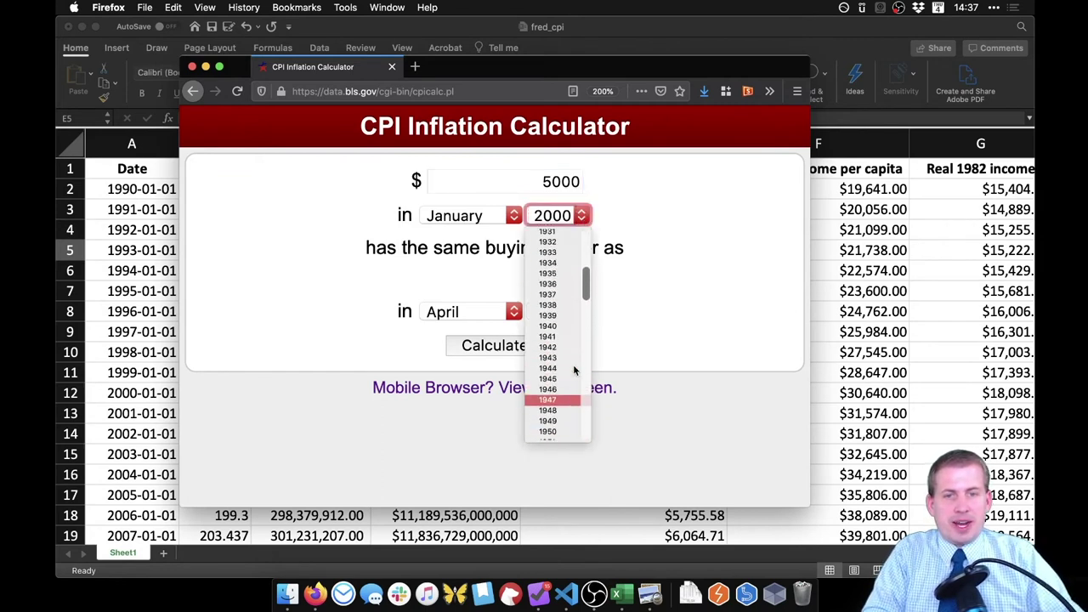
click(559, 274)
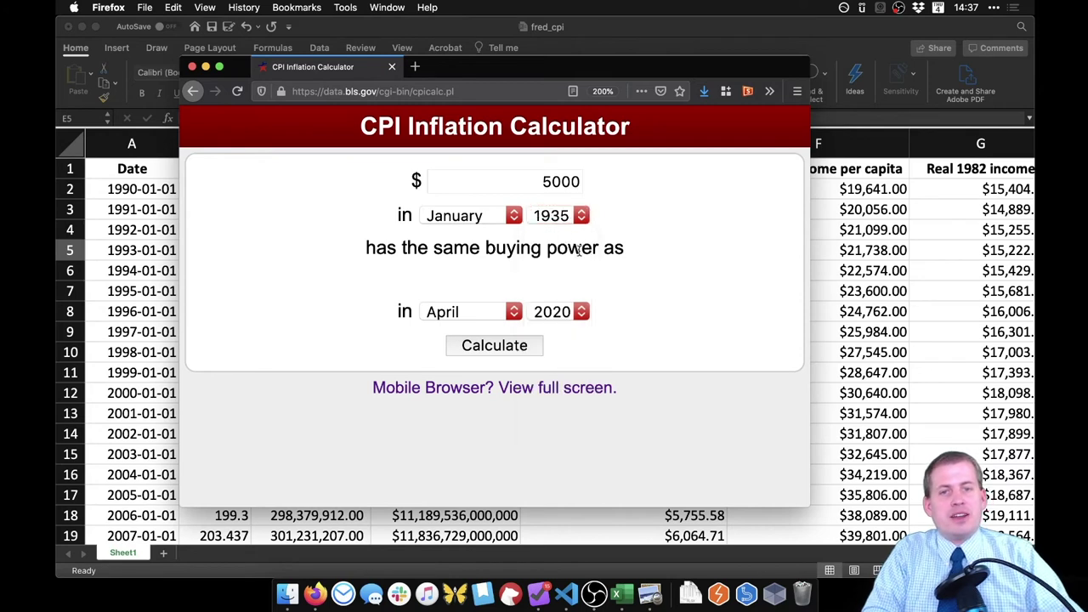
click(563, 189)
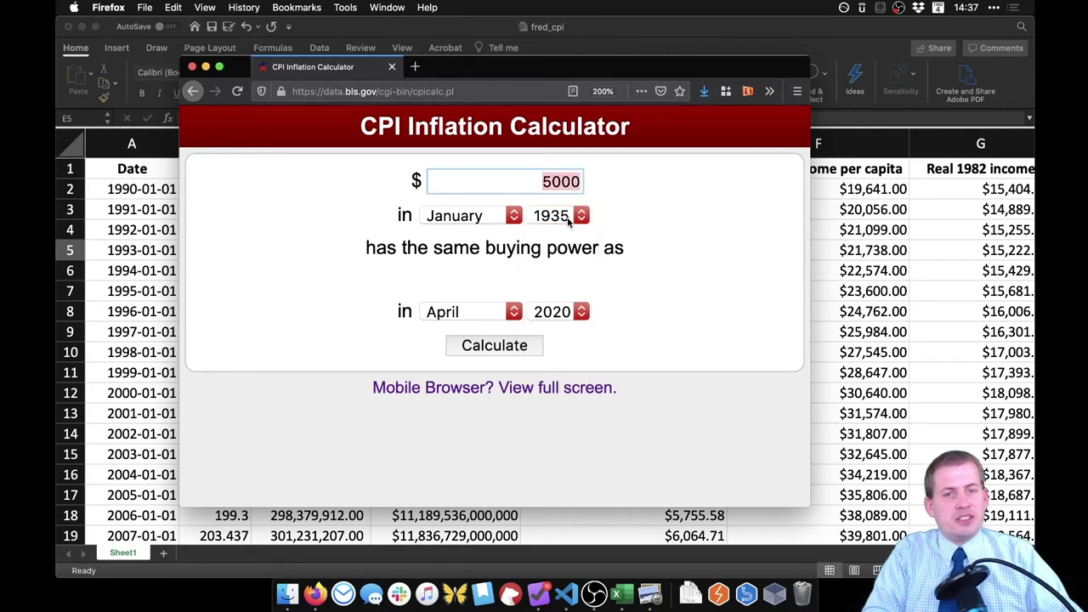
click(563, 266)
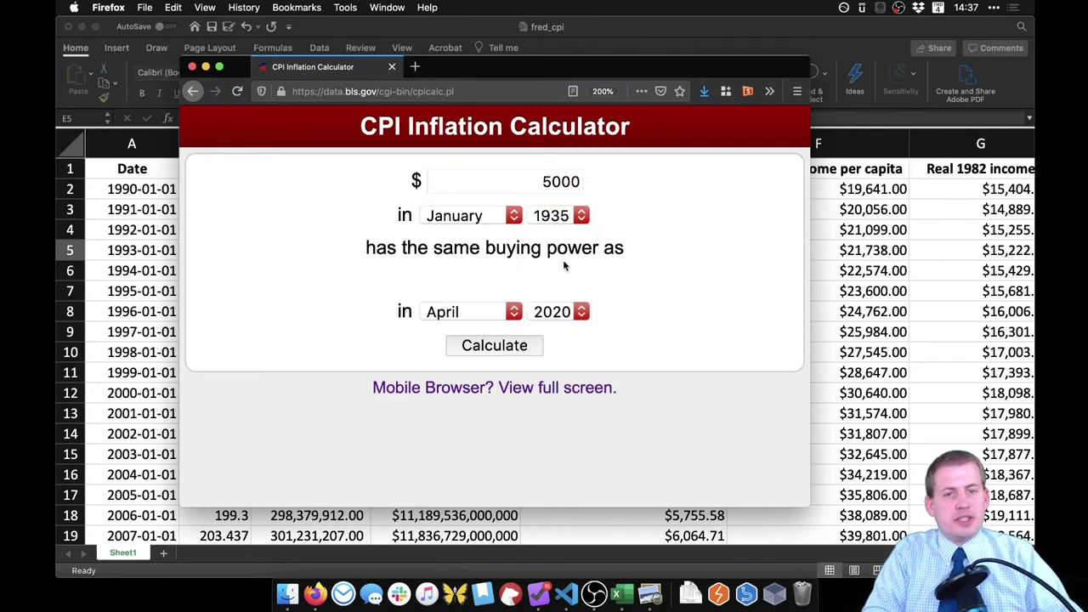
click(509, 351)
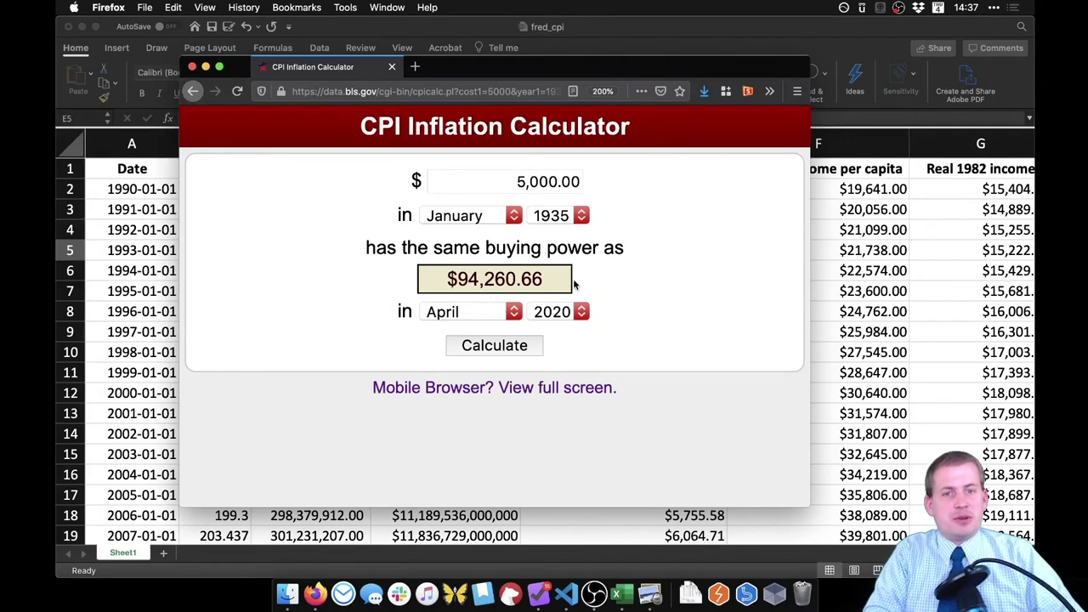
Replace the amount with 0.25 and calculate the April 2020 buying power of $0.25 from January 1935
click(564, 182)
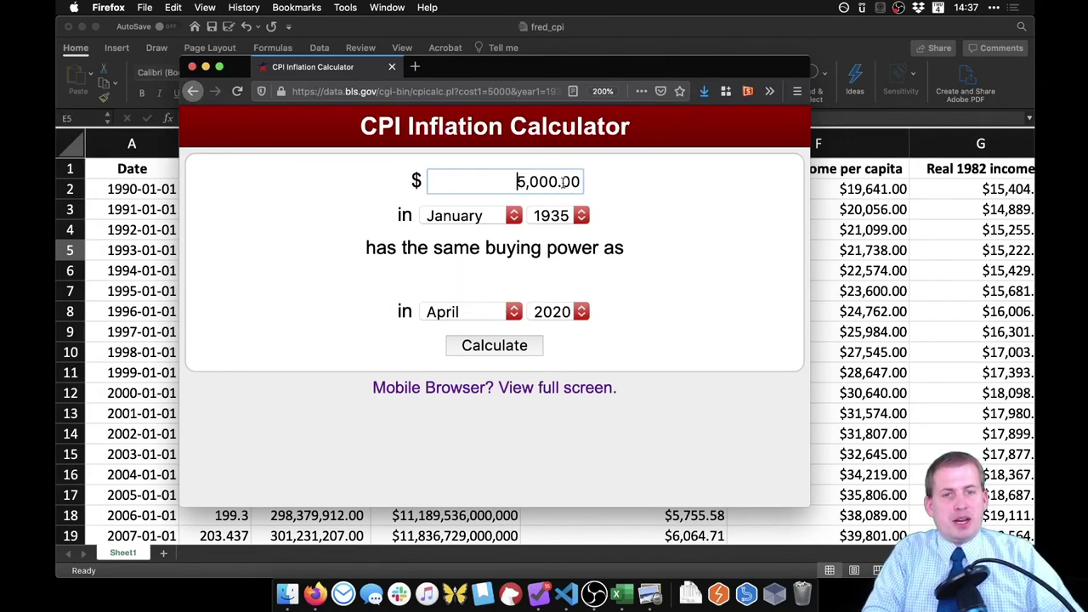
double_click(545, 182)
triple_click(545, 182)
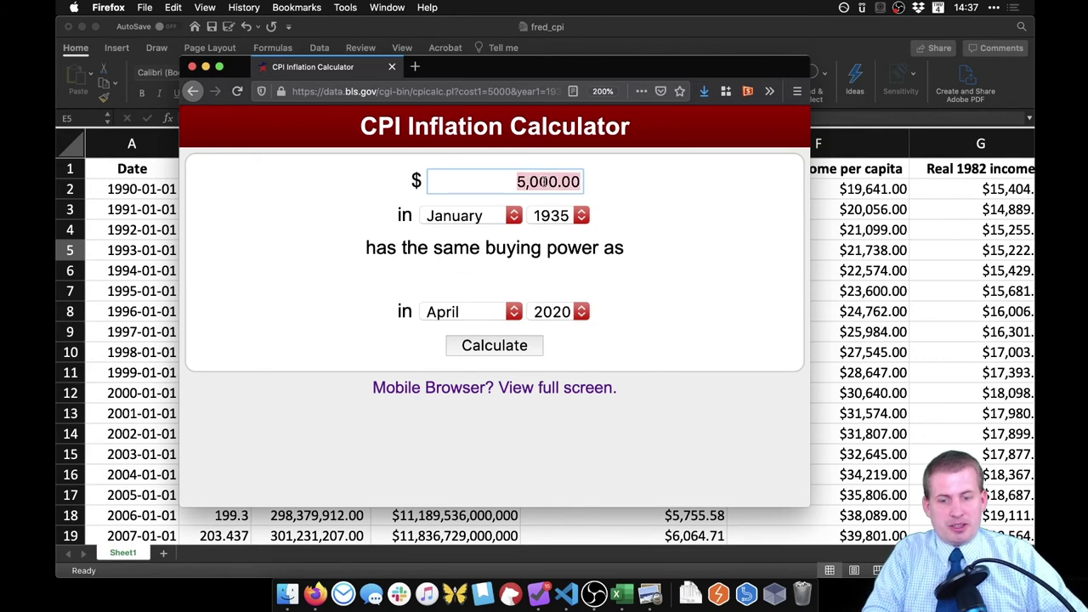
text(22)
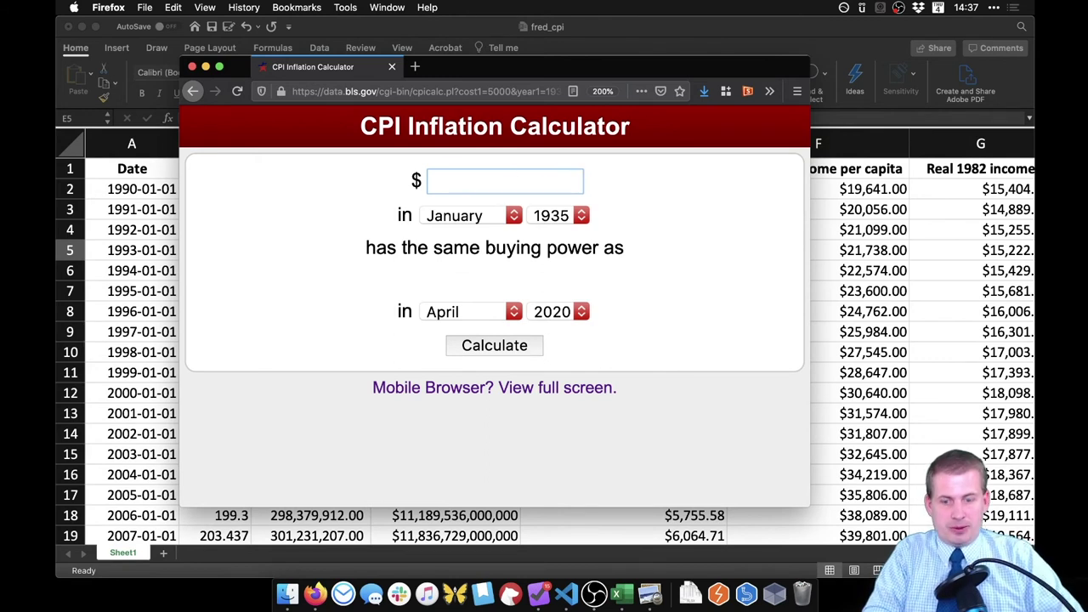
text(0.25)
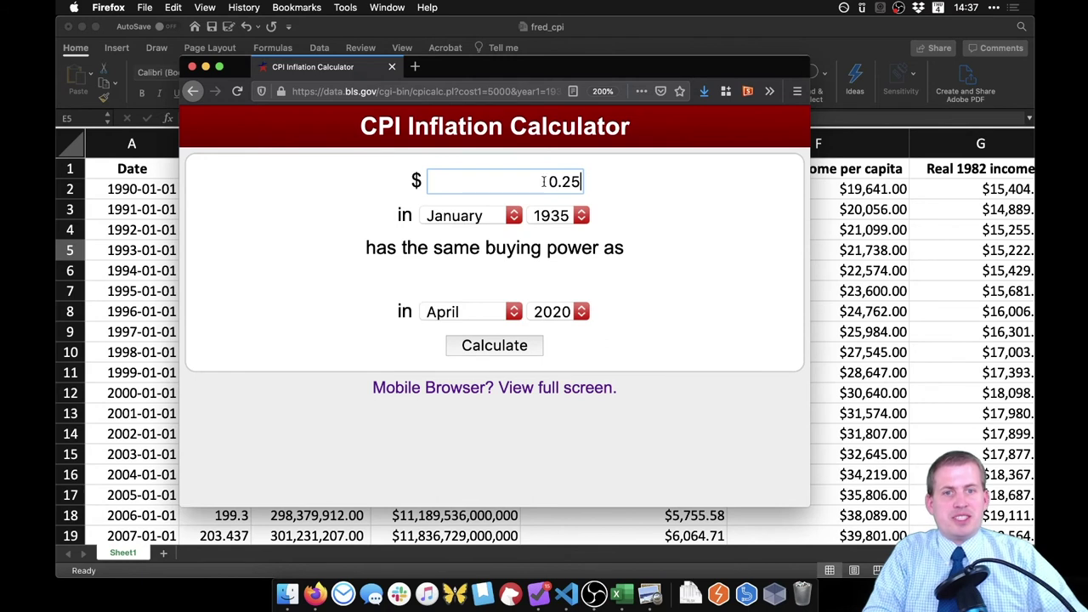
click(618, 228)
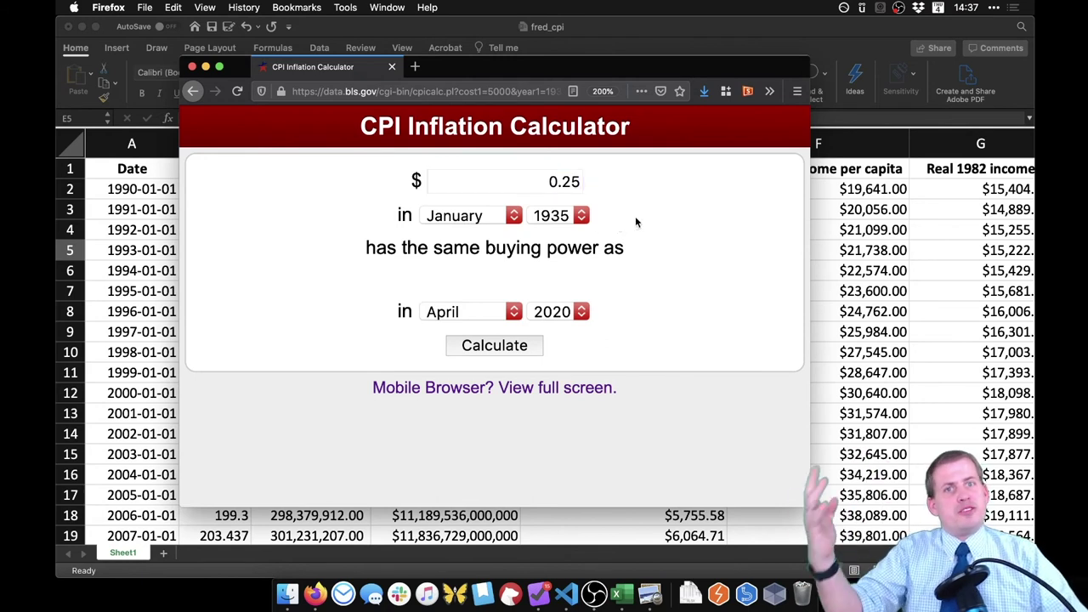
click(518, 348)
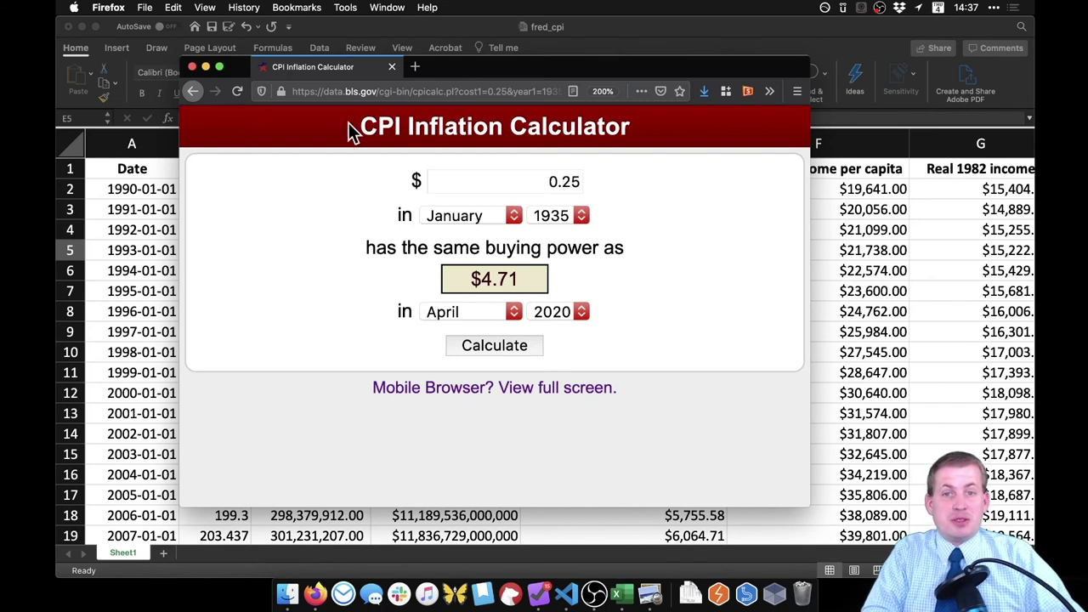
Move the CPI Inflation Calculator window aside to uncover the Date, CPI and Population columns of the fred_cpi worksheet
drag(349, 129, 591, 281)
click(644, 261)
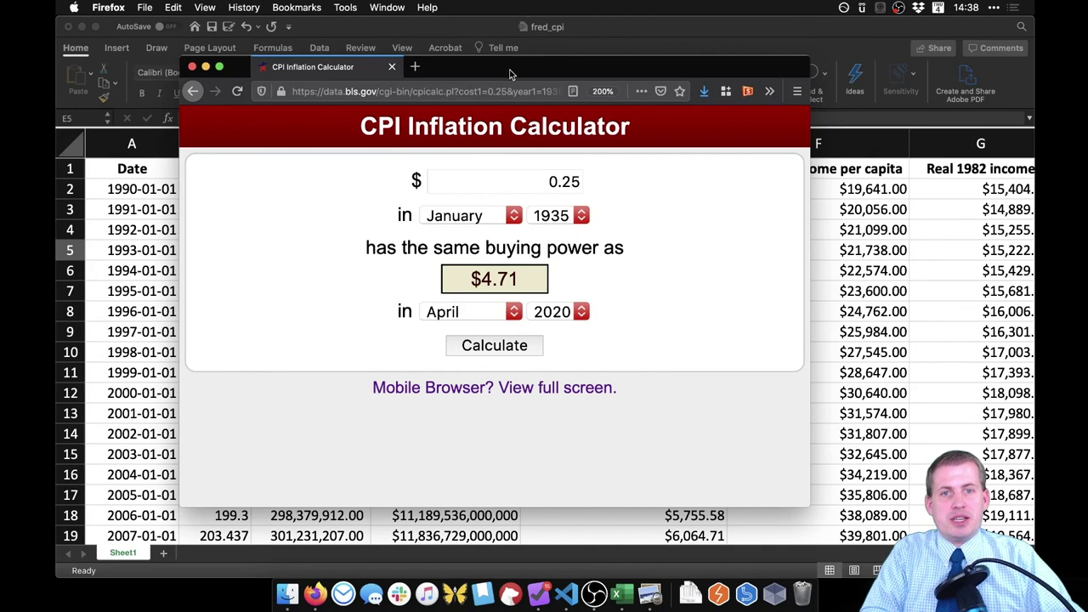
key(ctrl+alt+Right)
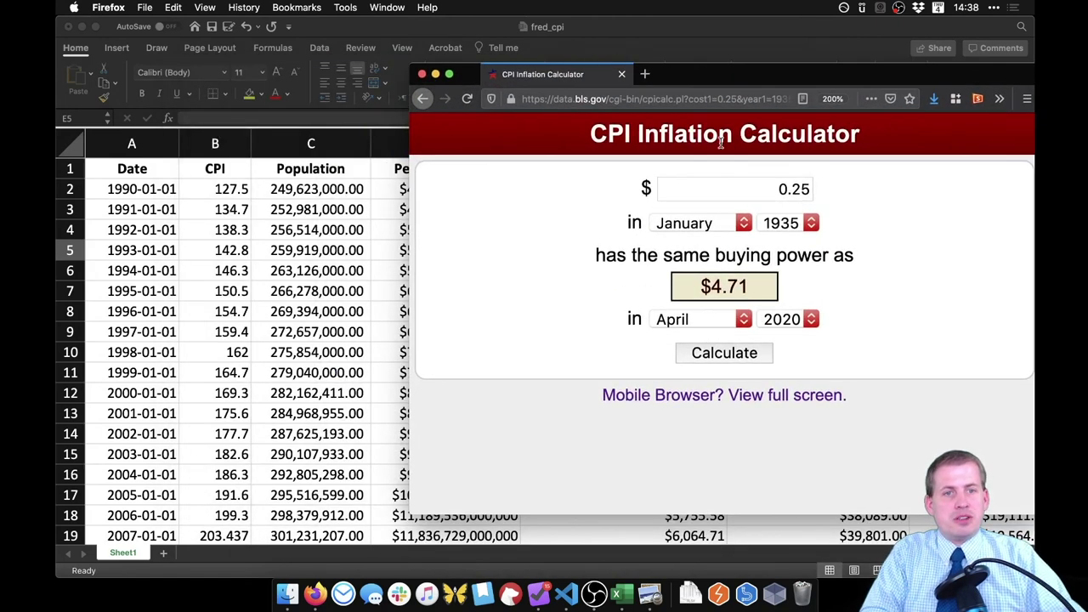